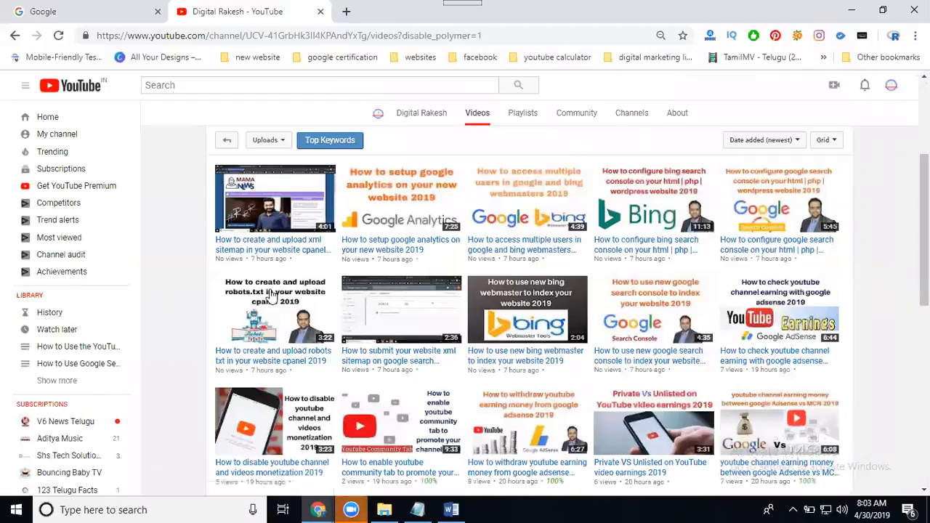
# Open the bookmarked Canva site in a new browser tab
pyautogui.click(346, 14)
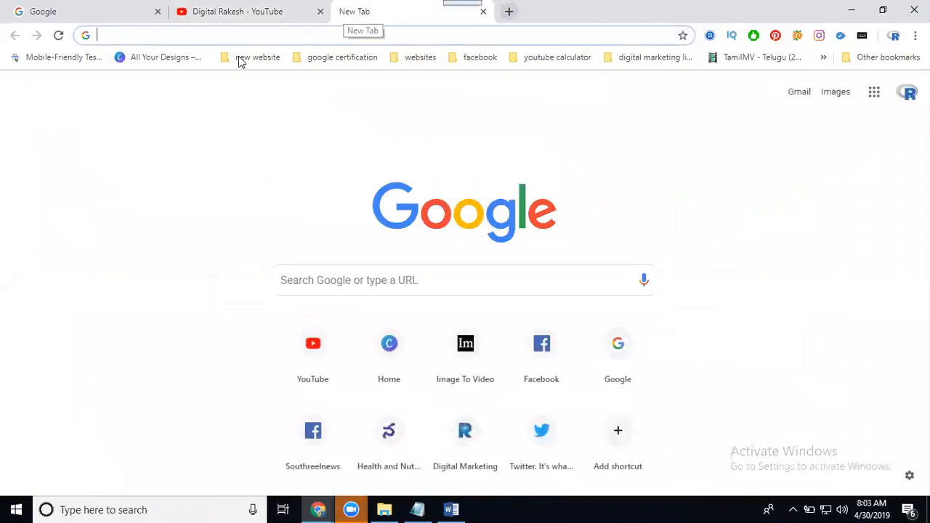
pyautogui.click(160, 64)
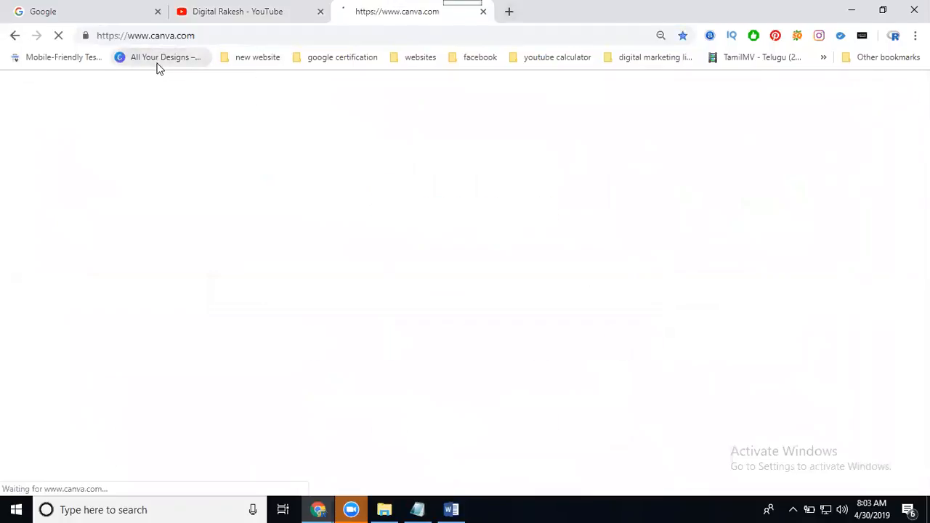
# From the Digital Rakesh YouTube channel page, open the Video Manager in a separate tab and switch to it
pyautogui.click(193, 11)
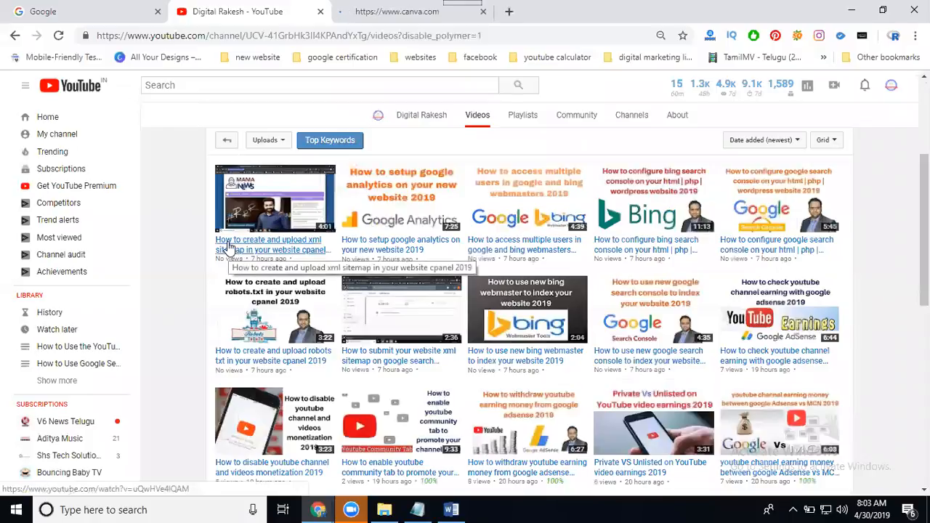
pyautogui.scroll(1, 247, 249)
pyautogui.scroll(3, 247, 249)
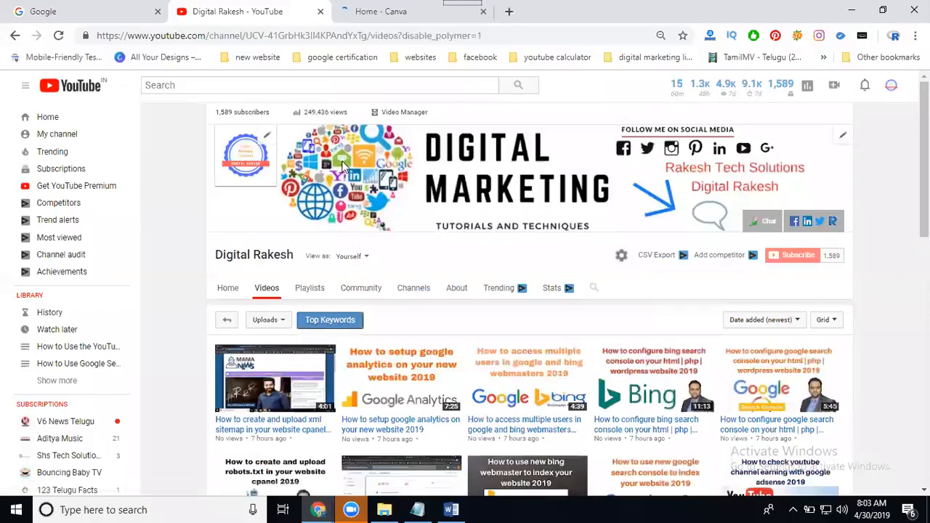
pyautogui.rightClick(390, 111)
pyautogui.click(413, 120)
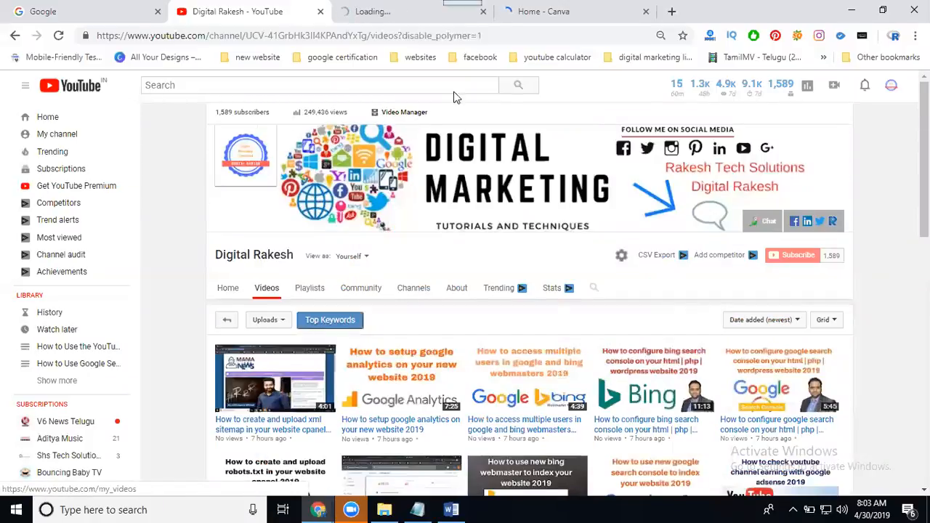
pyautogui.click(404, 13)
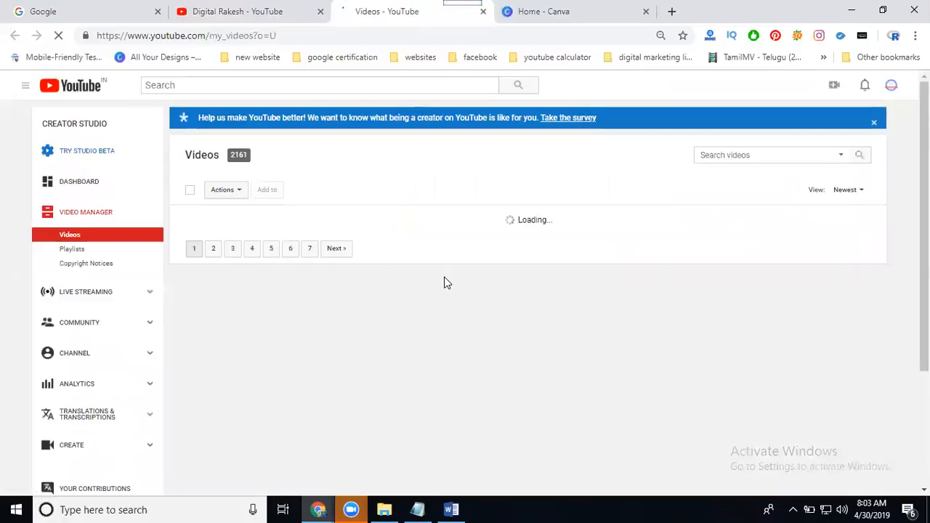
# Open the video "How to submit your website xml sitemap on google search console 2019" for editing from the Video Manager list
pyautogui.click(207, 15)
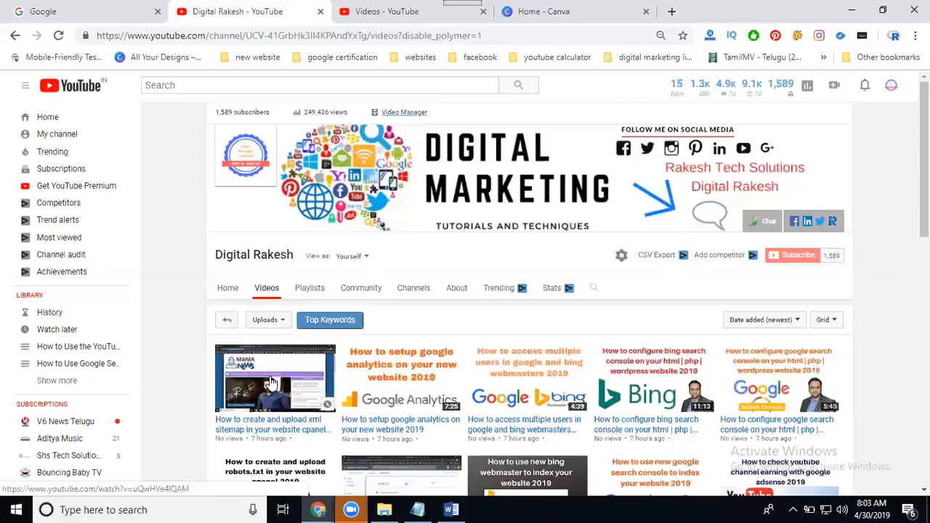
pyautogui.click(394, 12)
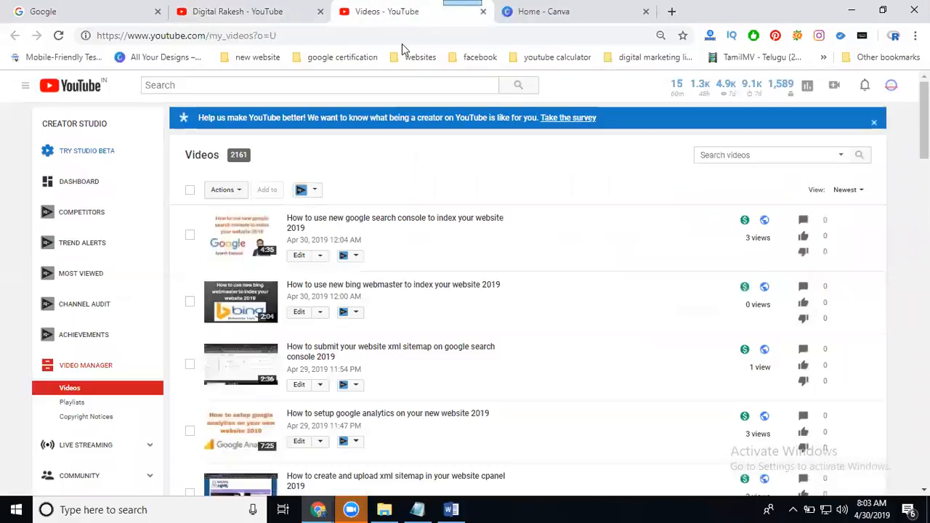
pyautogui.scroll(-3, 297, 229)
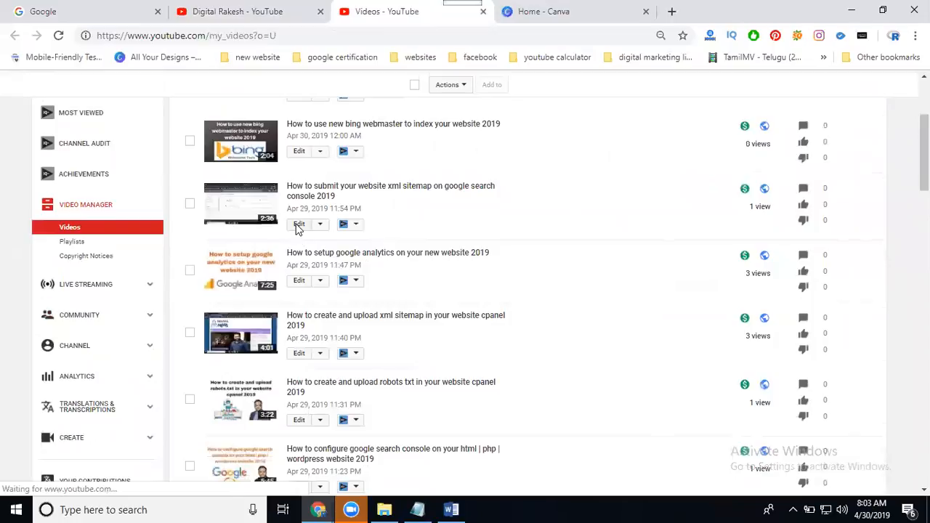
pyautogui.click(299, 225)
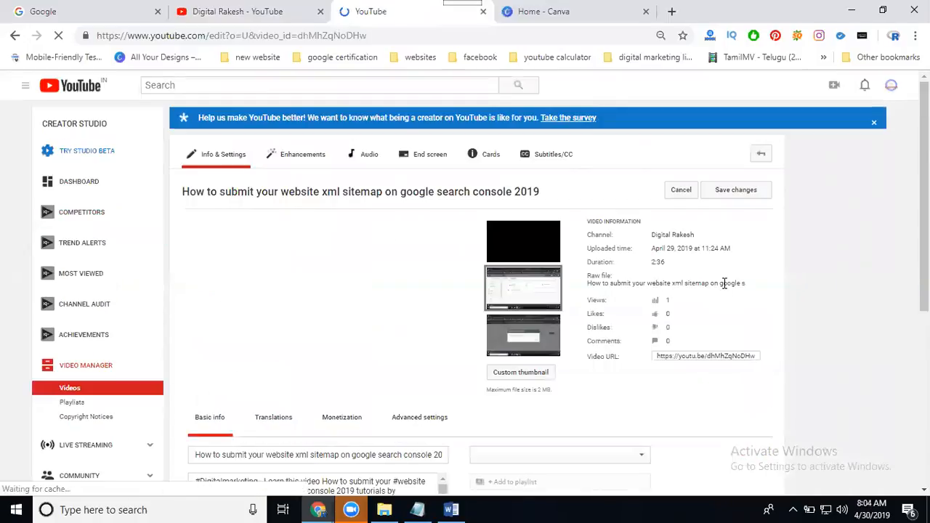
# Copy the video's full title and search Google Images for it
pyautogui.scroll(-2, 724, 284)
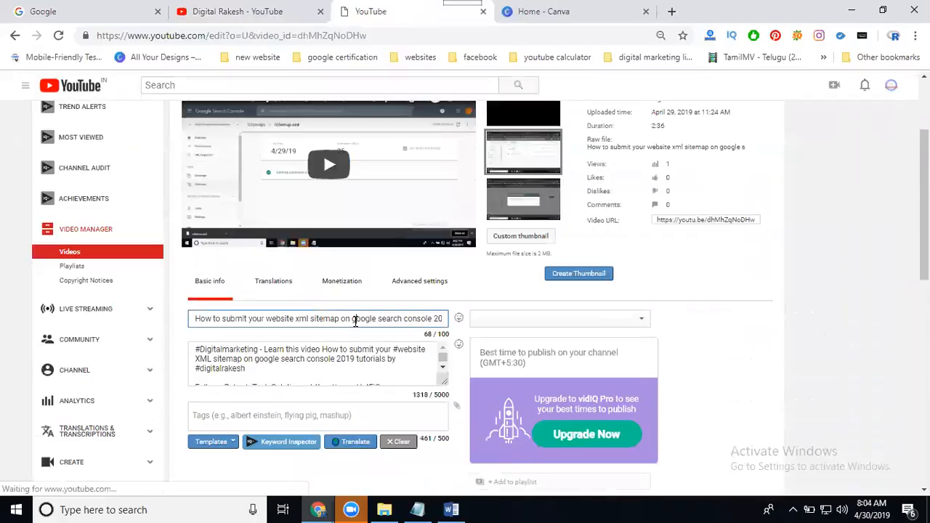
pyautogui.tripleClick(356, 320)
pyautogui.hotkey('ctrl', 'c')
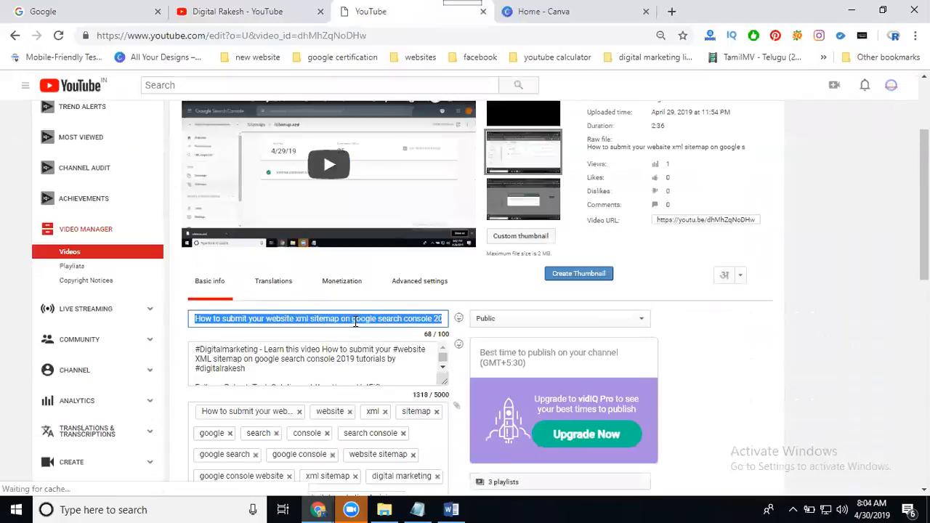
pyautogui.click(57, 11)
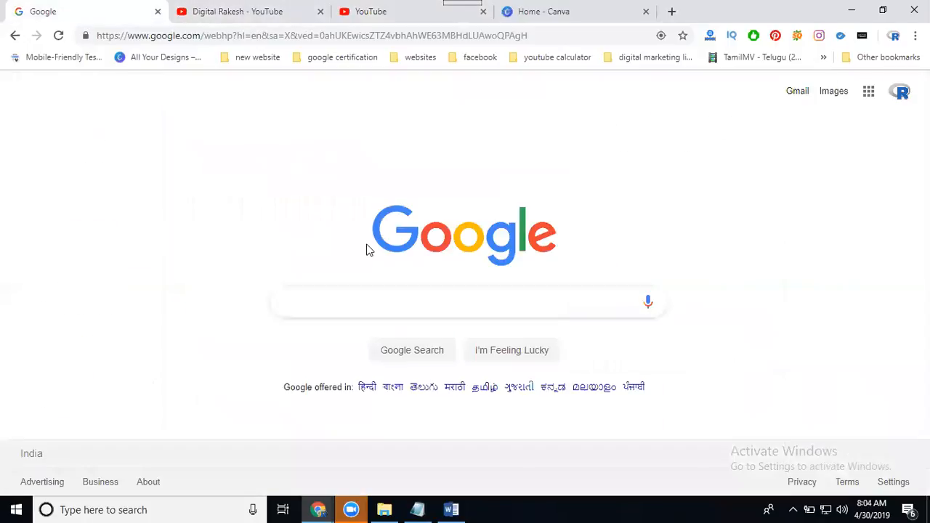
pyautogui.hotkey('ctrl', 'v')
pyautogui.press('Return')
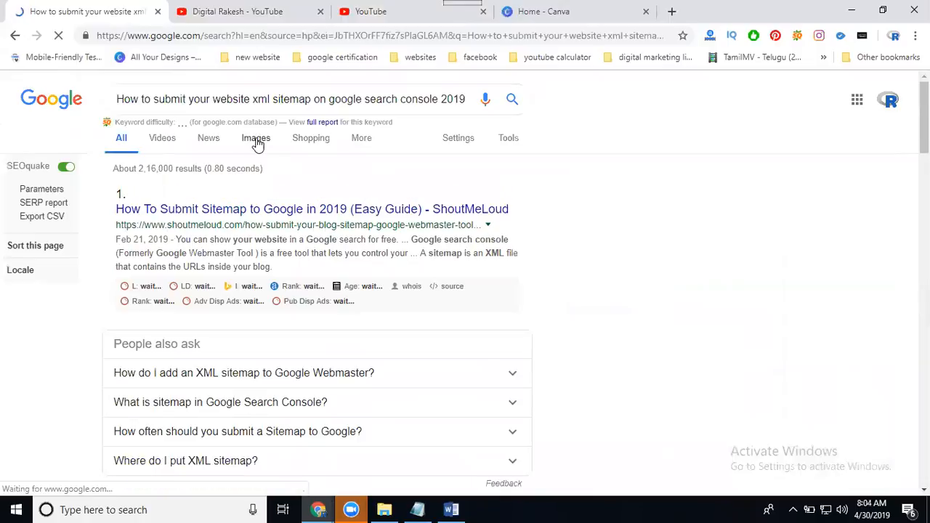
pyautogui.click(256, 138)
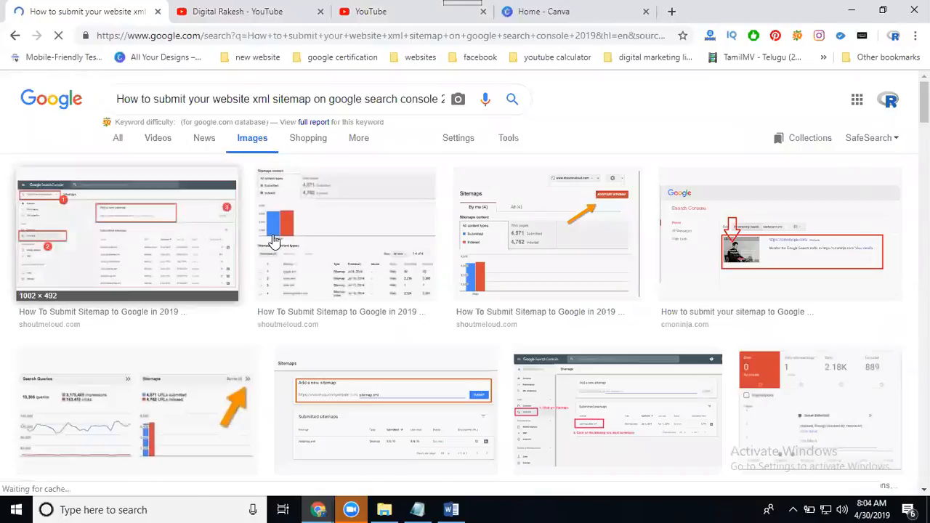
# Look through the image results for suitable sitemap pictures and preview the sistrix.com result
pyautogui.scroll(-3, 714, 247)
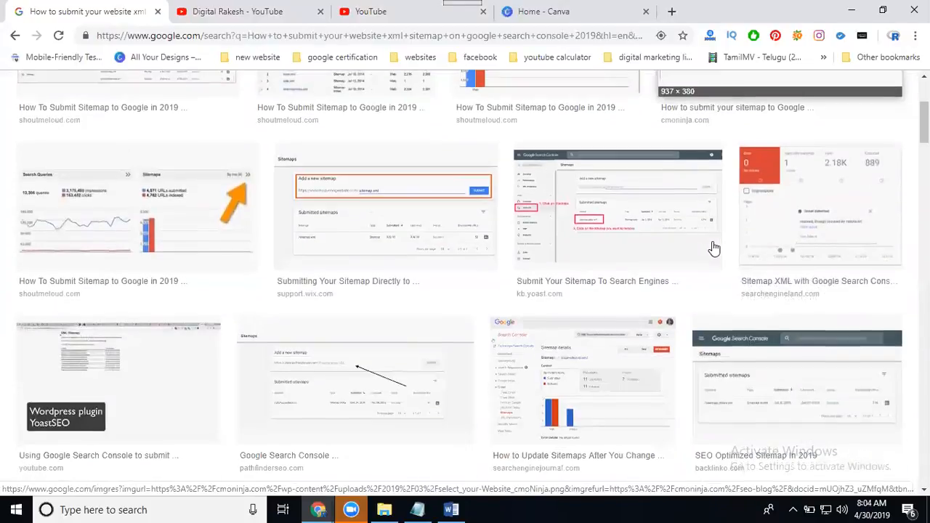
pyautogui.scroll(-1, 355, 234)
pyautogui.scroll(-2, 355, 234)
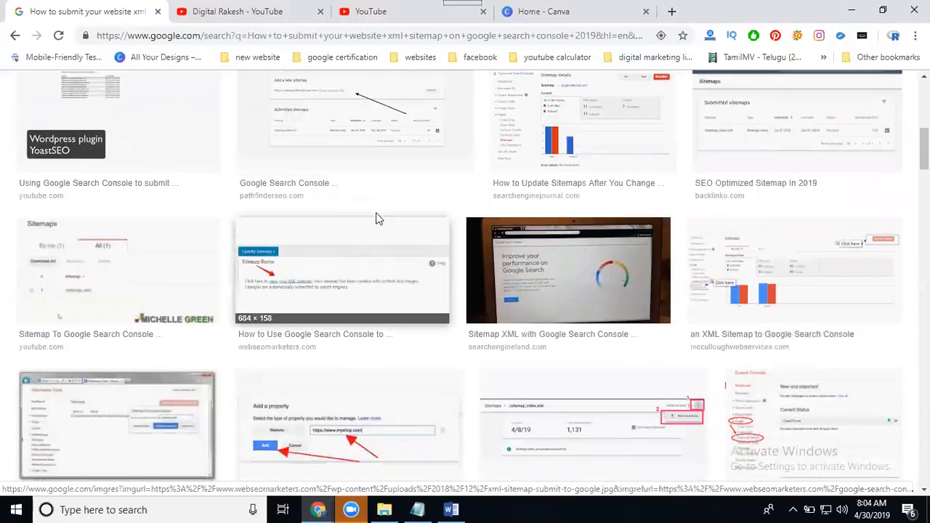
pyautogui.scroll(2, 261, 183)
pyautogui.scroll(2, 261, 182)
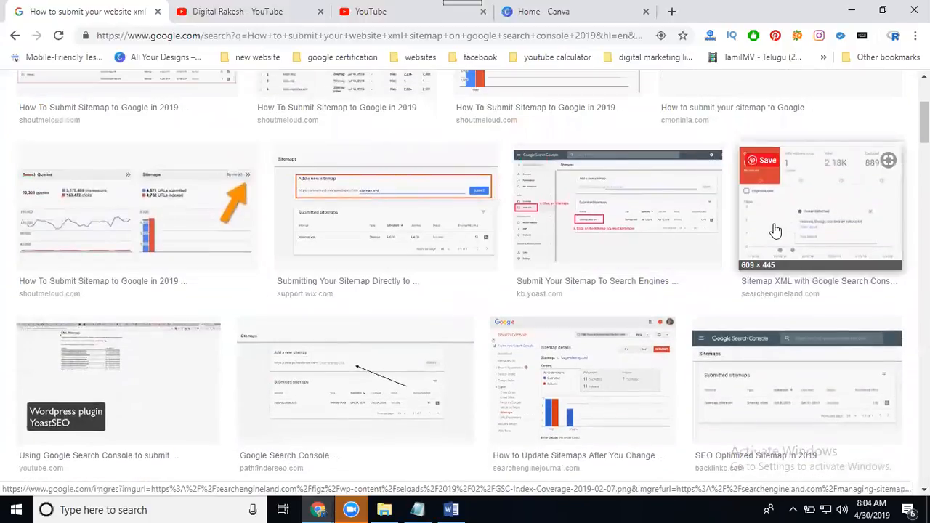
pyautogui.scroll(-4, 776, 231)
pyautogui.scroll(-2, 773, 266)
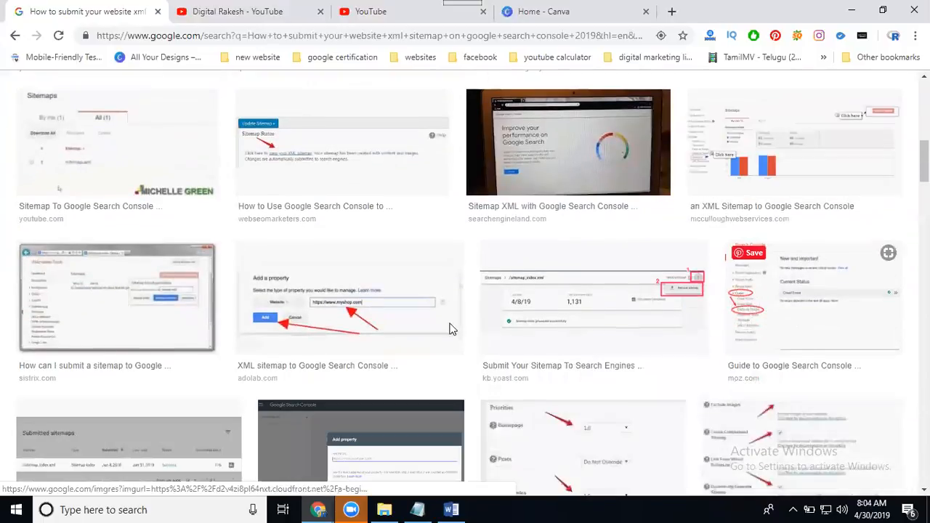
pyautogui.click(115, 286)
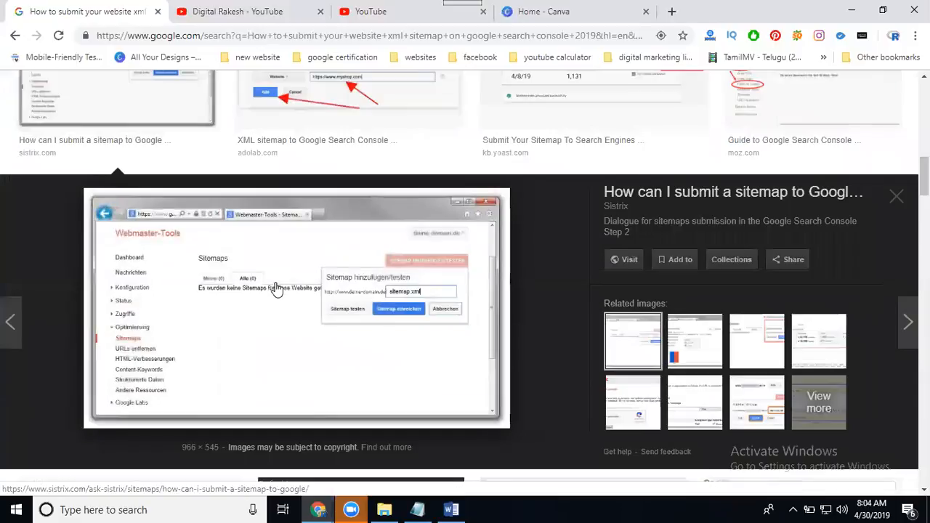
pyautogui.scroll(10, 385, 301)
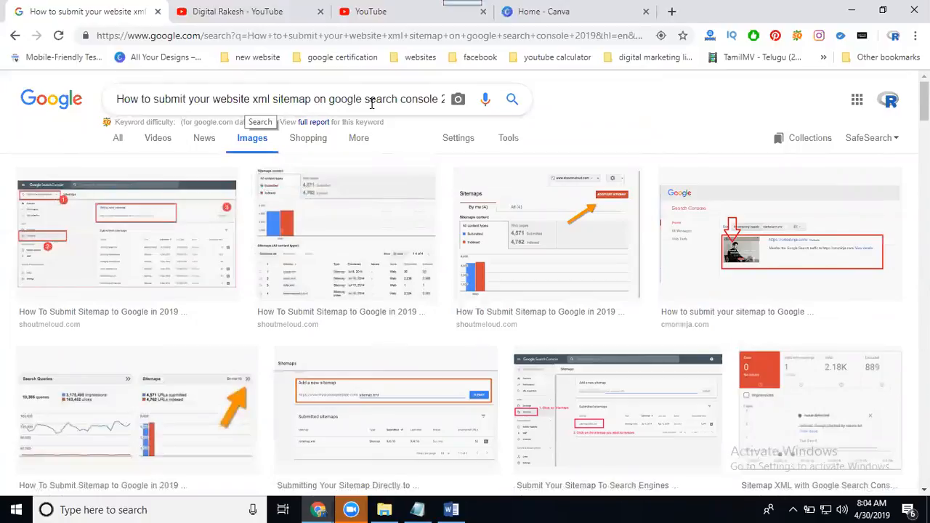
# Switch to Canva, search the design types for "youtub" and start a new YouTube thumbnail design
pyautogui.click(553, 11)
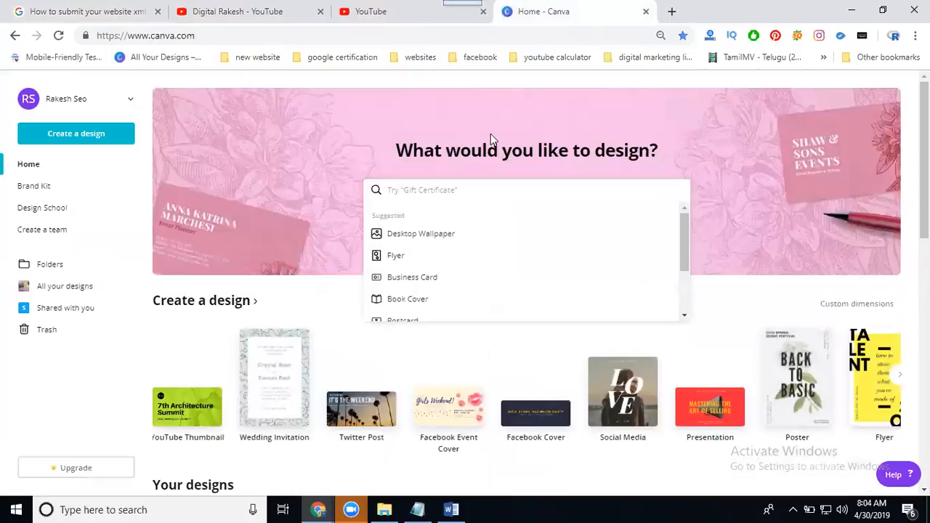
pyautogui.write('youtub')
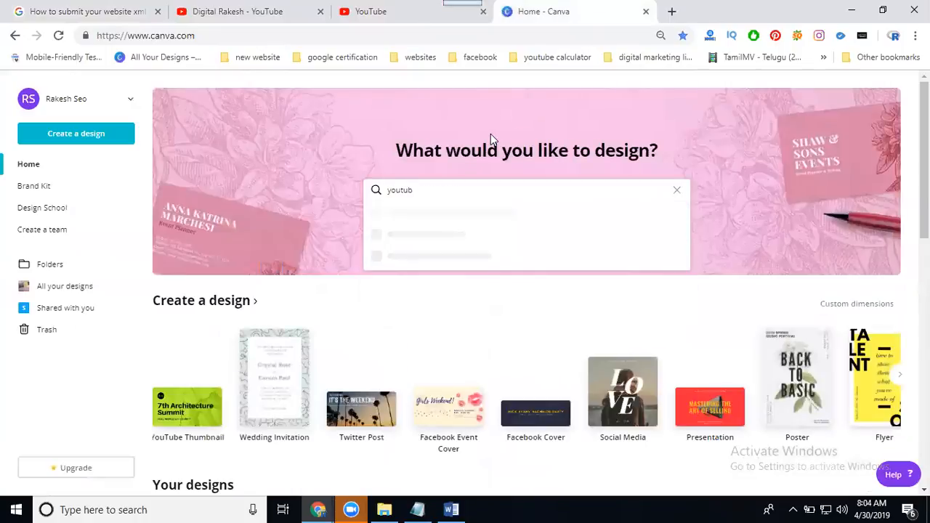
pyautogui.click(423, 256)
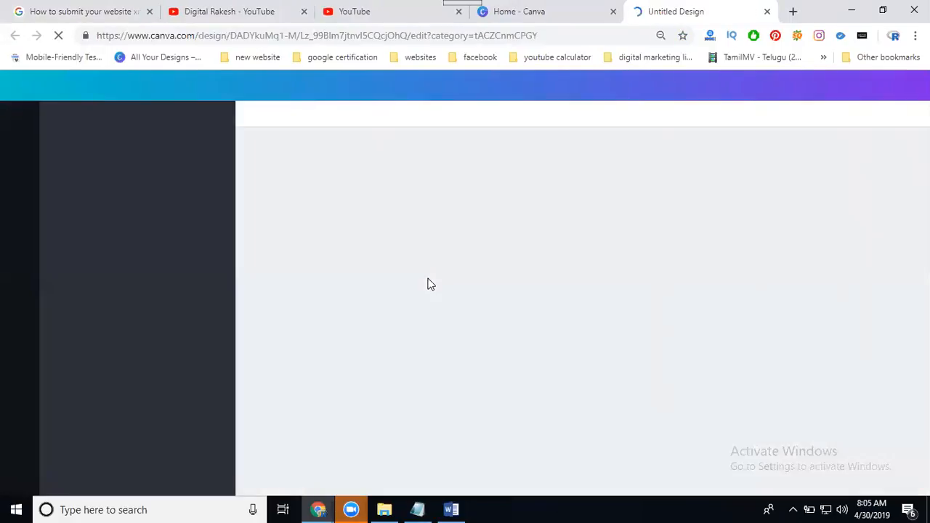
# Save the cmoninja.com Search Console image from Google Images to Downloads as the PNG file select_your-Website_cmoNinja
pyautogui.click(52, 13)
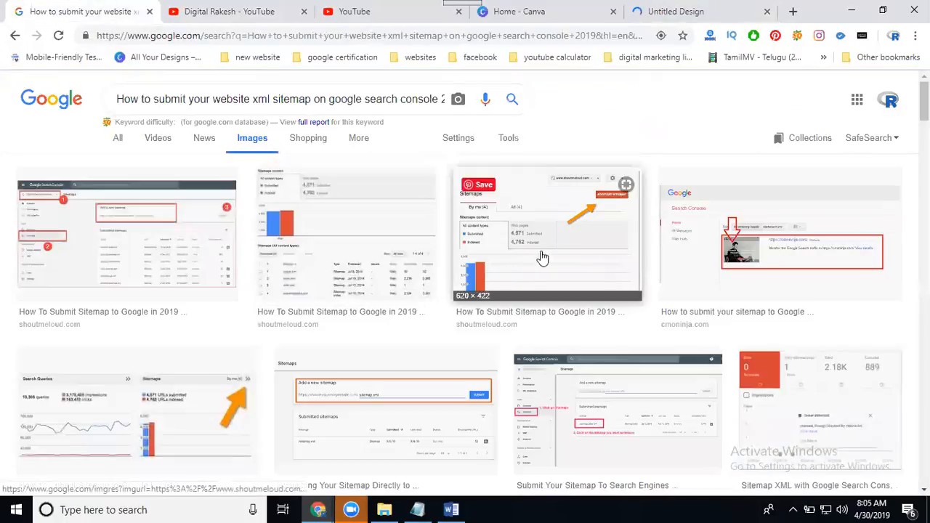
pyautogui.click(710, 254)
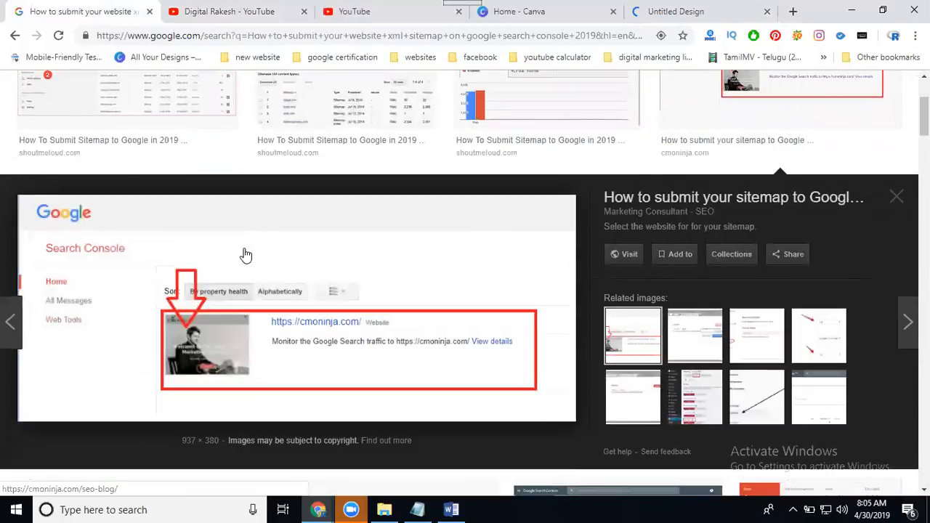
pyautogui.rightClick(224, 254)
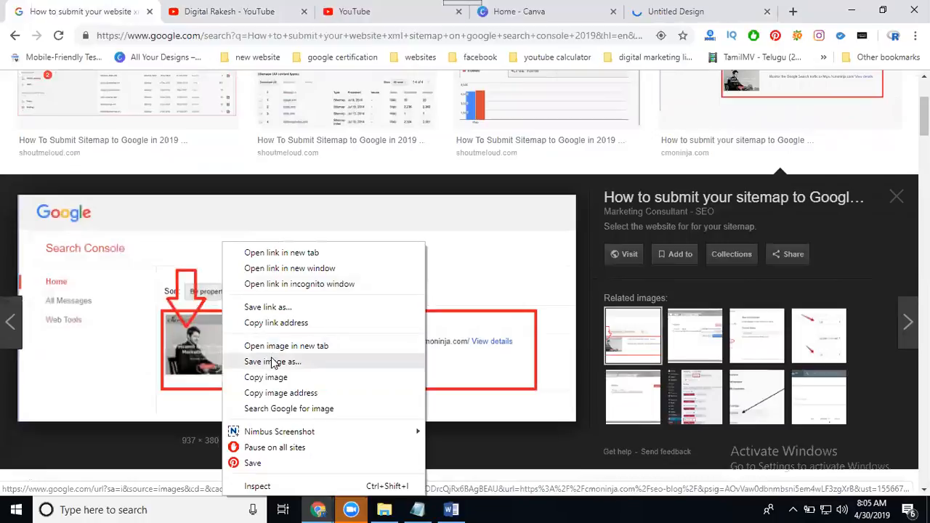
pyautogui.click(272, 362)
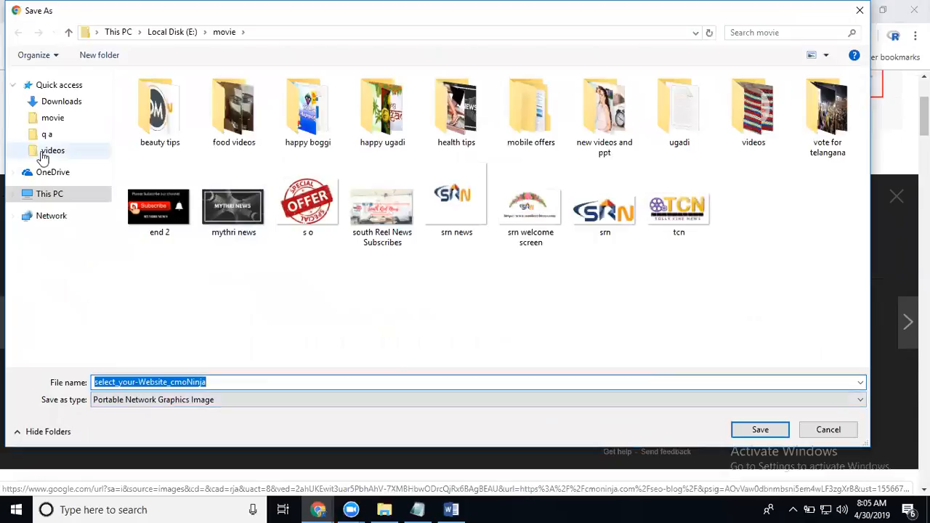
pyautogui.click(33, 101)
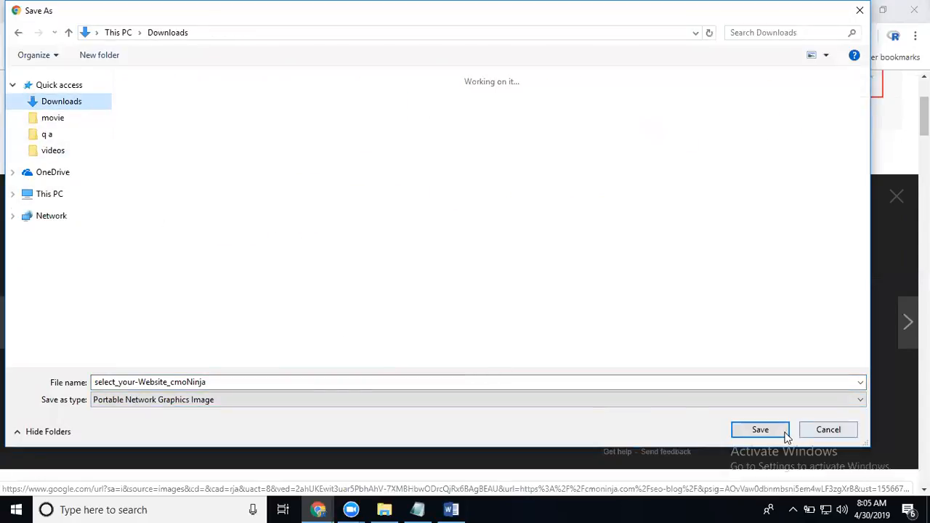
pyautogui.click(760, 430)
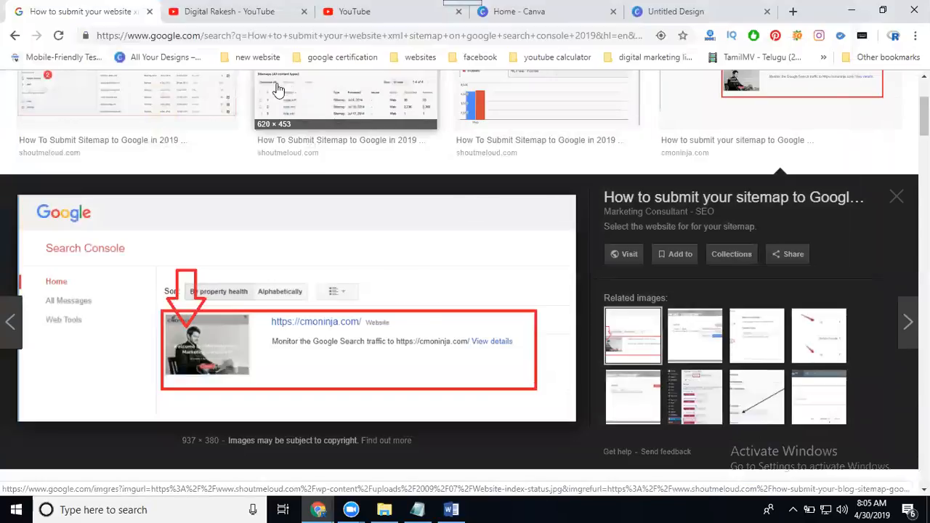
# Find the support.wix.com "Add a new sitemap" image in the results and save it to Downloads as the PNG file xml web
pyautogui.scroll(2, 295, 210)
pyautogui.scroll(-1, 293, 231)
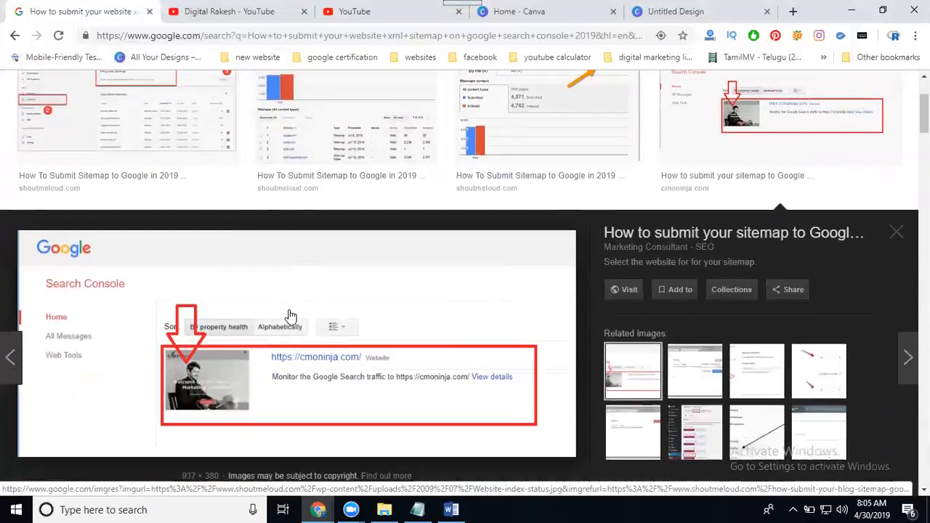
pyautogui.scroll(2, 290, 316)
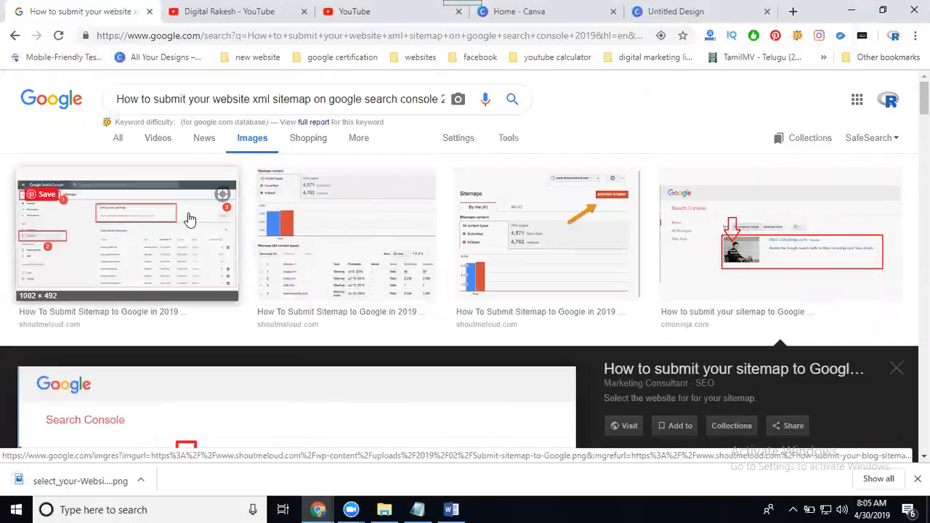
pyautogui.scroll(-4, 188, 219)
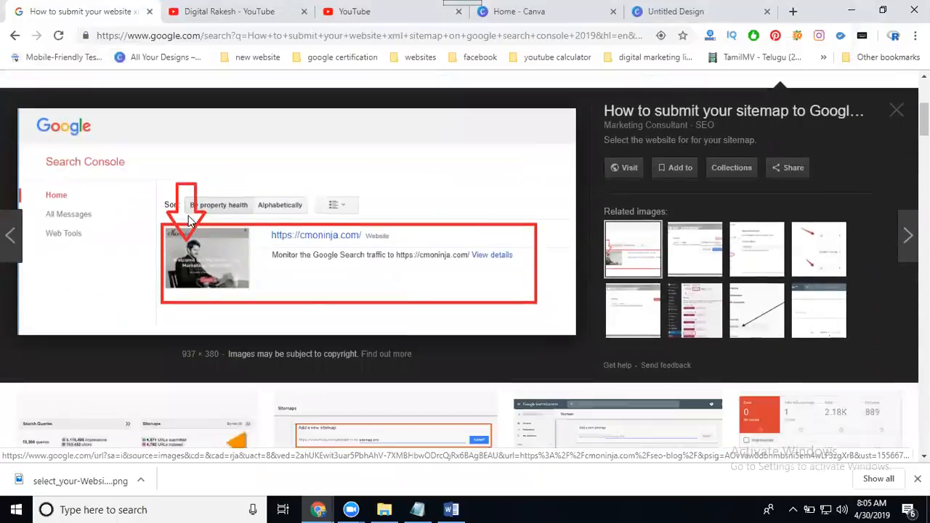
pyautogui.scroll(-2, 188, 222)
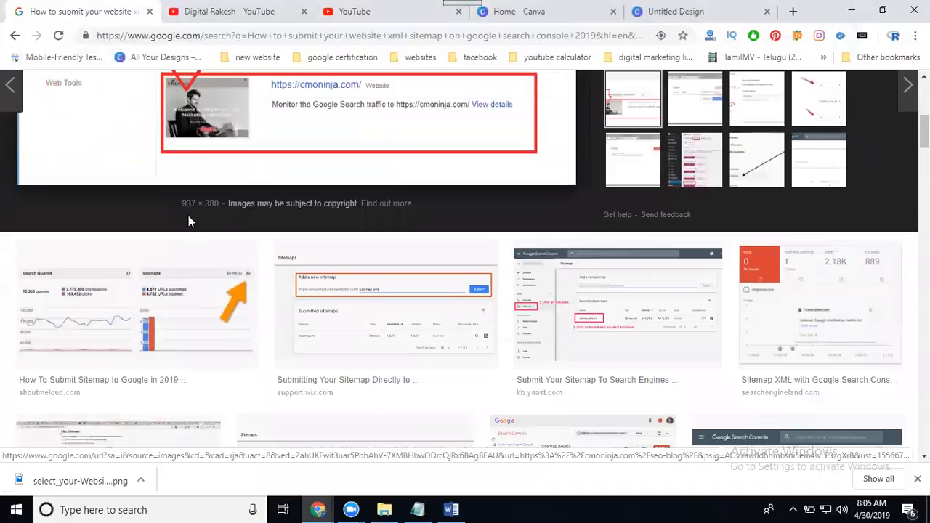
pyautogui.click(356, 331)
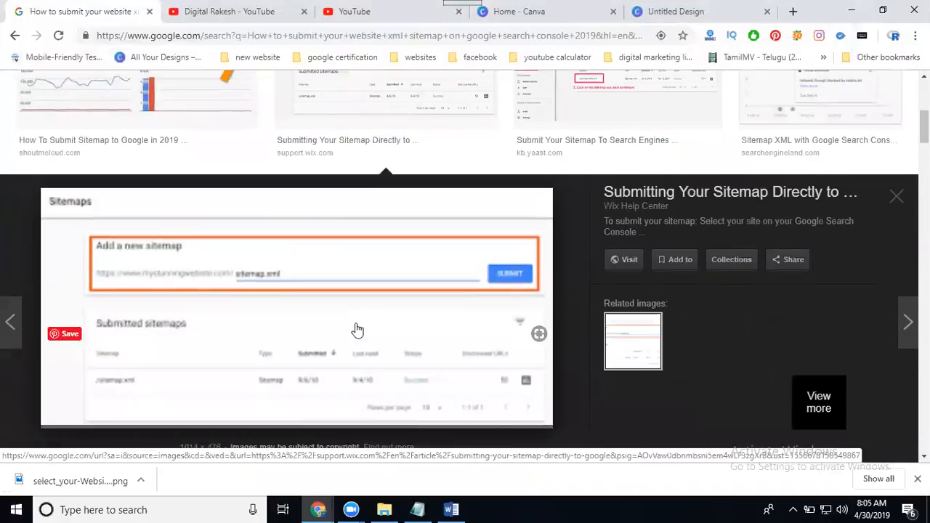
pyautogui.rightClick(228, 259)
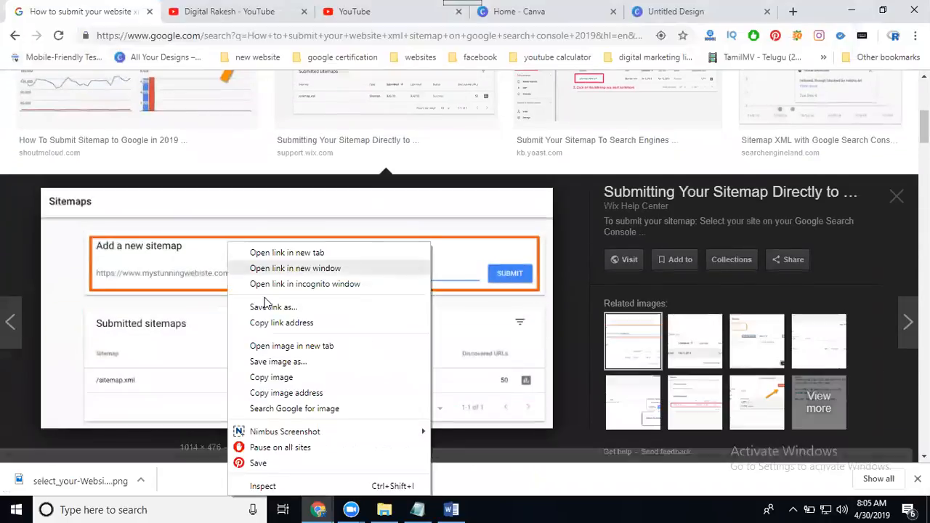
pyautogui.click(282, 364)
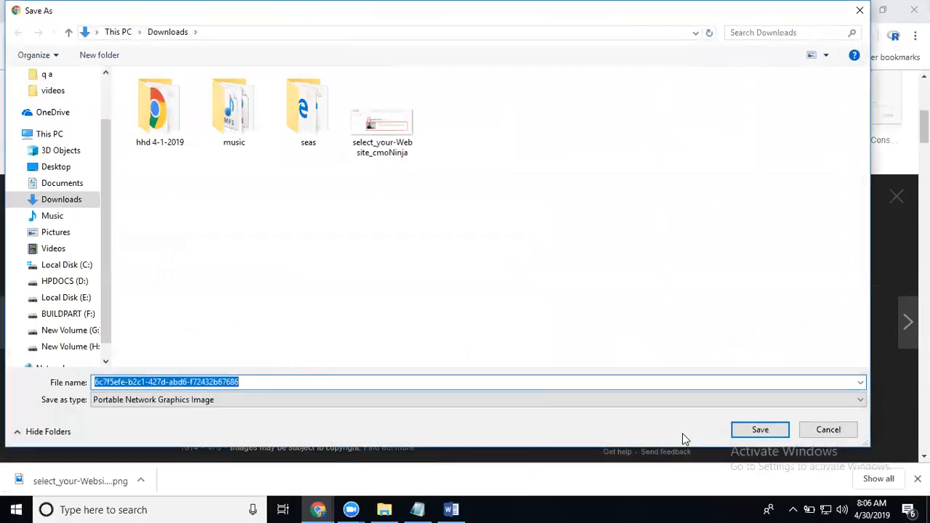
pyautogui.write('xml web')
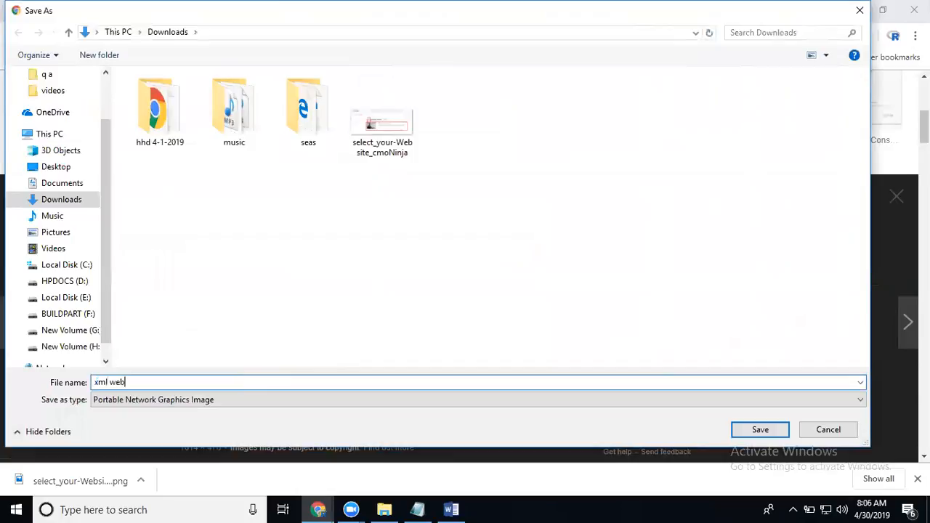
pyautogui.press('Return')
# Switch to the Canva thumbnail design and upload the xml web image from Downloads
pyautogui.click(694, 10)
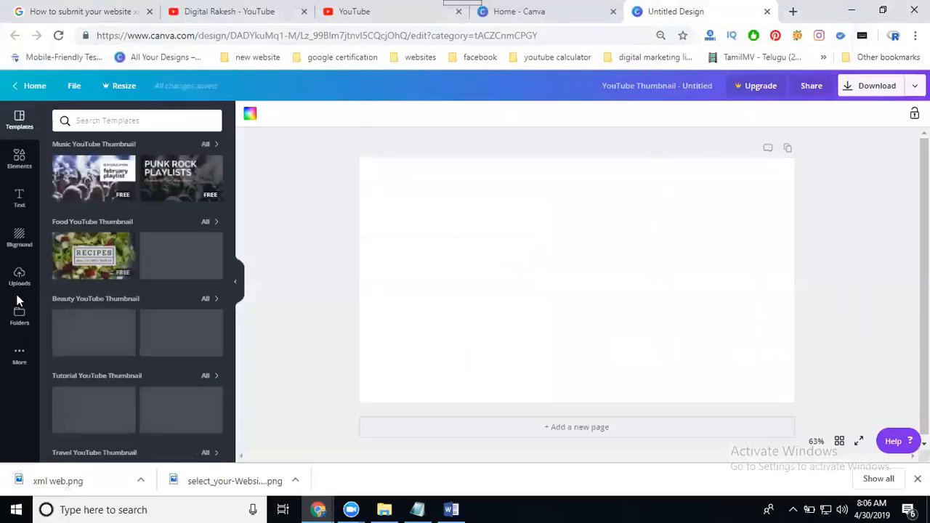
pyautogui.click(18, 277)
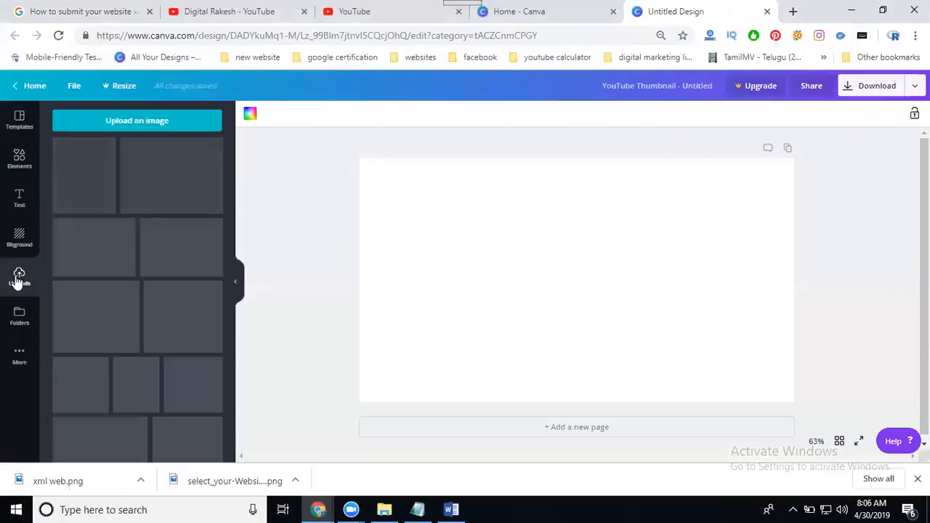
pyautogui.click(118, 121)
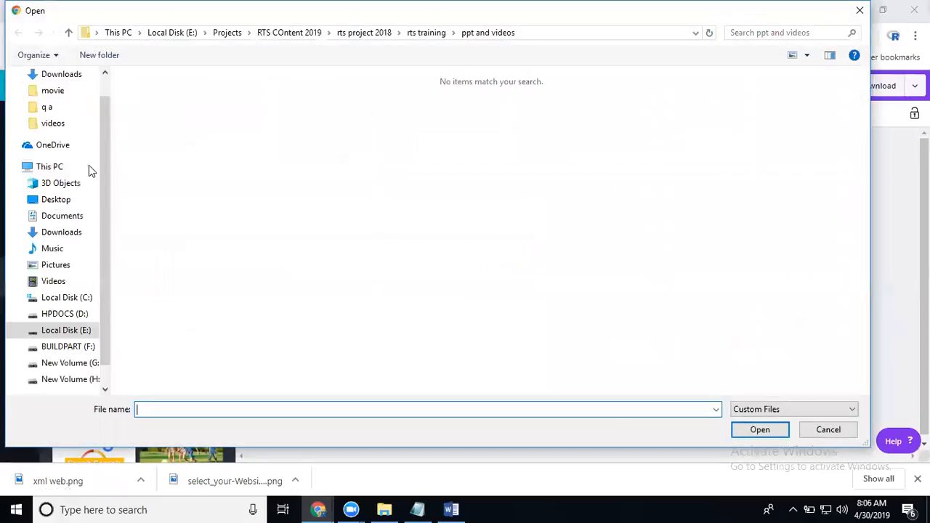
pyautogui.click(52, 234)
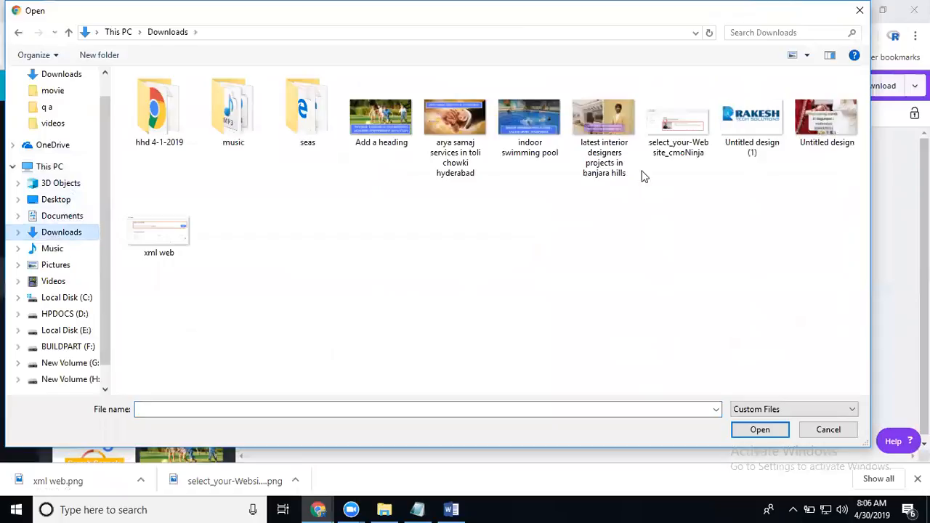
pyautogui.doubleClick(165, 234)
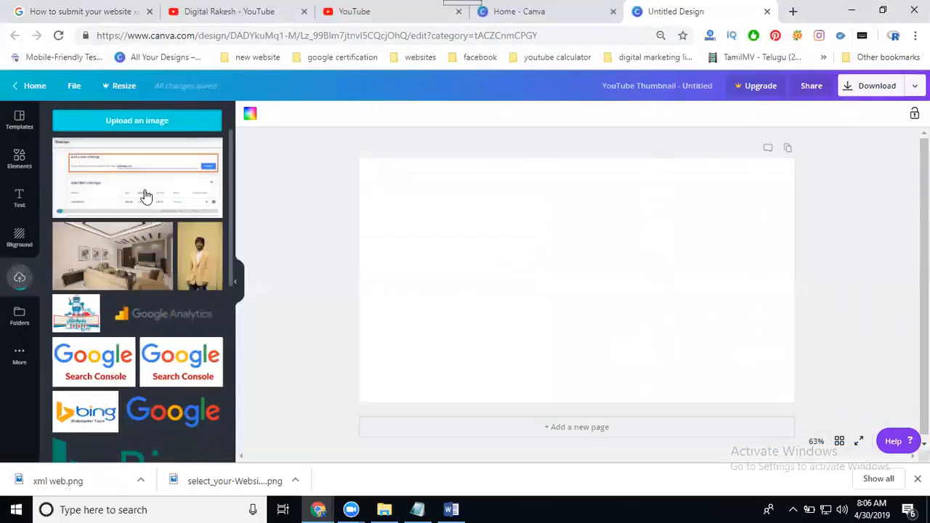
# Place the uploaded sitemap screenshot on the thumbnail and enlarge it to span the full page width
pyautogui.click(145, 196)
pyautogui.moveTo(489, 243); pyautogui.dragTo(462, 217)
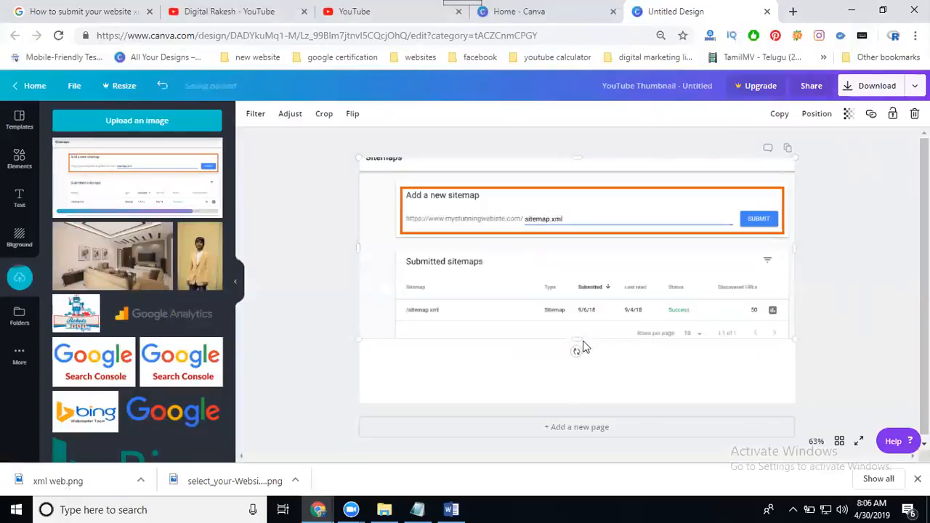
pyautogui.moveTo(579, 340)
pyautogui.mouseDown()
pyautogui.moveTo(577, 409)
pyautogui.moveTo(596, 339)
pyautogui.moveTo(595, 359)
pyautogui.moveTo(594, 349)
pyautogui.mouseUp()
pyautogui.moveTo(525, 276); pyautogui.dragTo(525, 295)
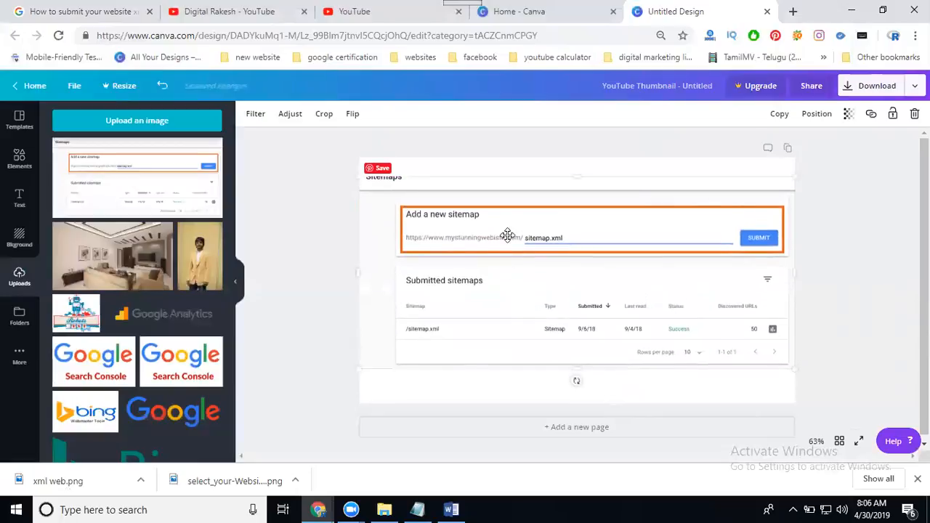
pyautogui.moveTo(581, 174); pyautogui.dragTo(581, 158)
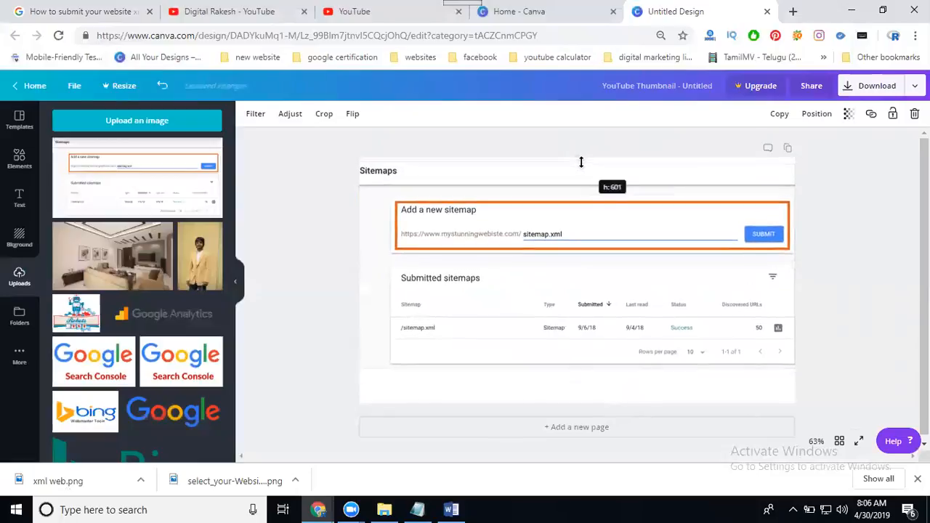
pyautogui.click(885, 277)
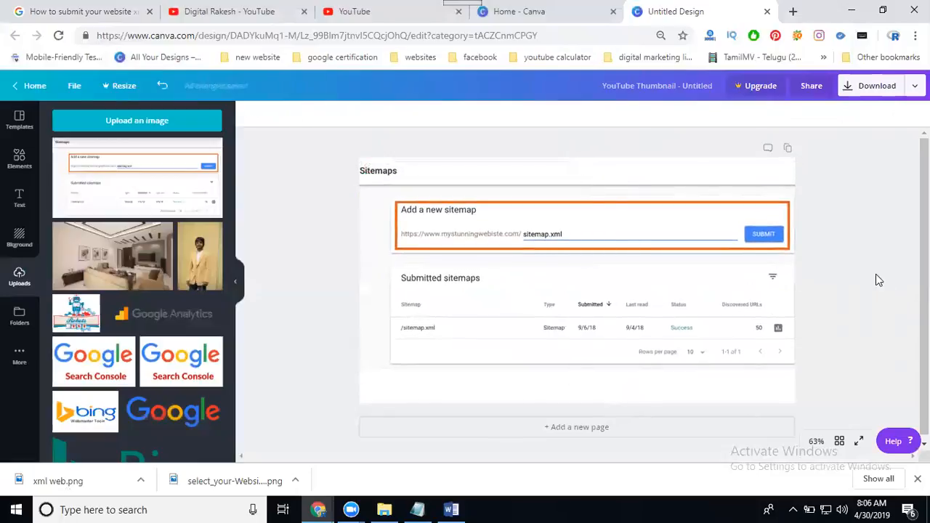
# Move the sitemap screenshot up so that it meets the thumbnail's upper edge
pyautogui.click(20, 160)
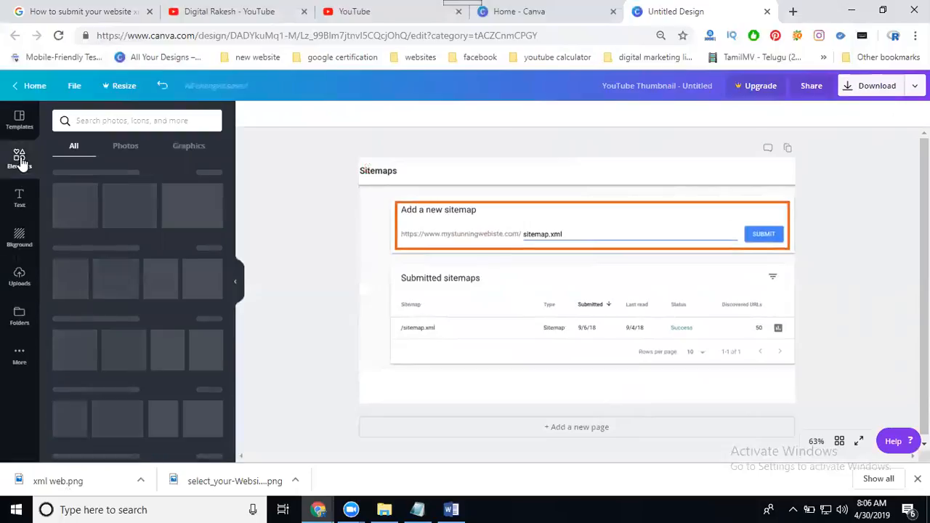
pyautogui.click(452, 274)
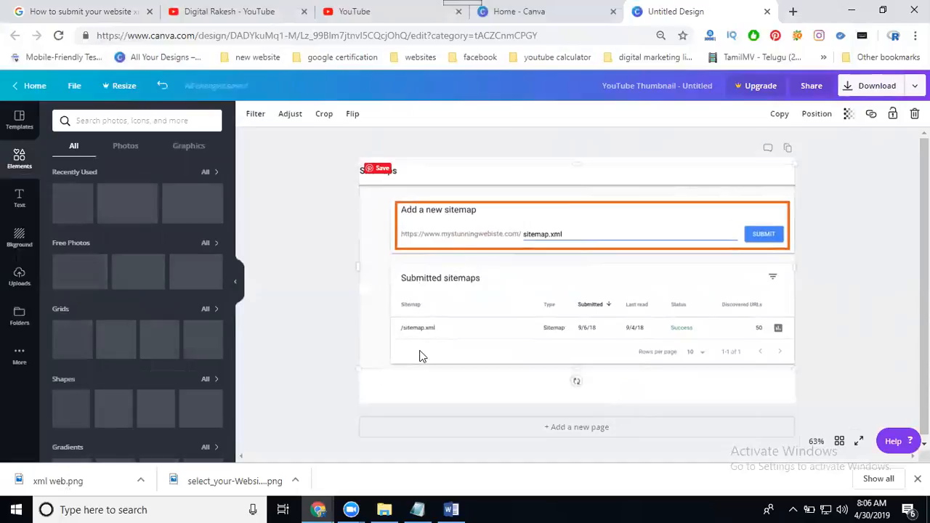
pyautogui.moveTo(420, 356); pyautogui.dragTo(421, 349)
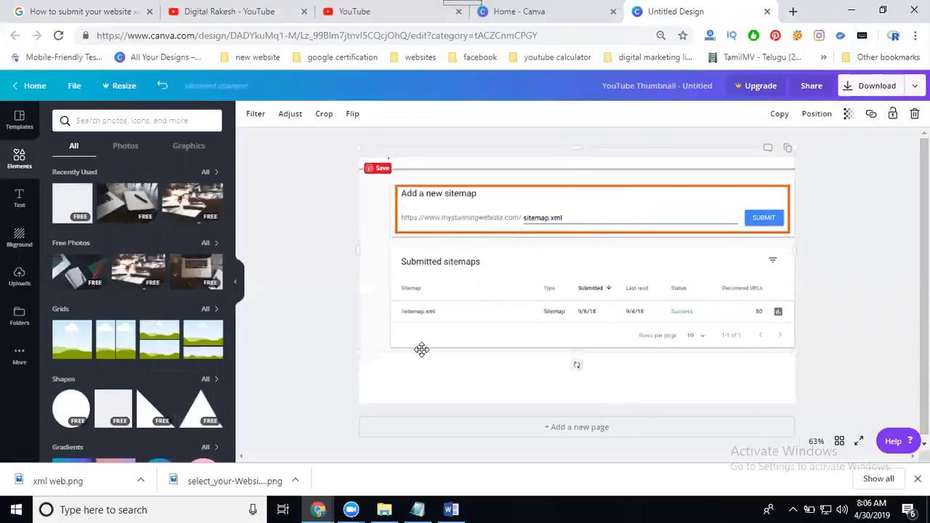
pyautogui.click(446, 296)
pyautogui.moveTo(465, 278); pyautogui.dragTo(465, 286)
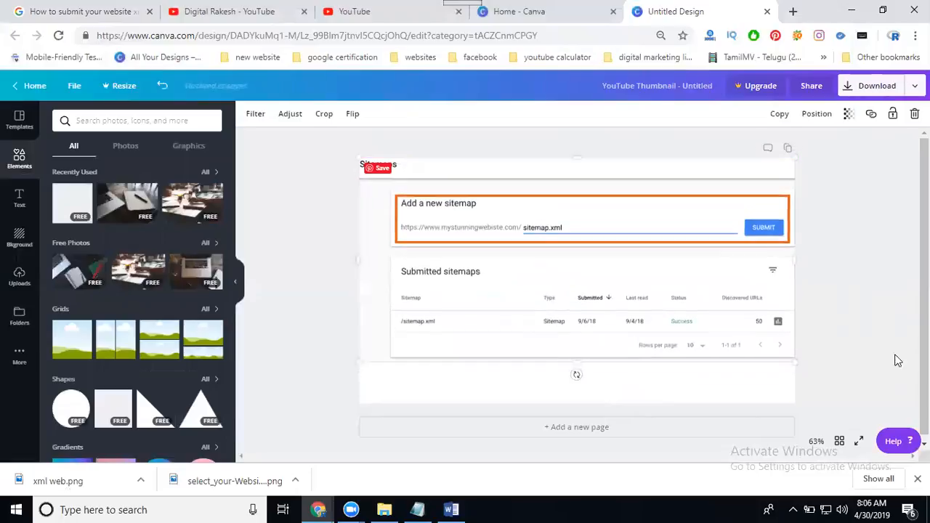
pyautogui.click(803, 340)
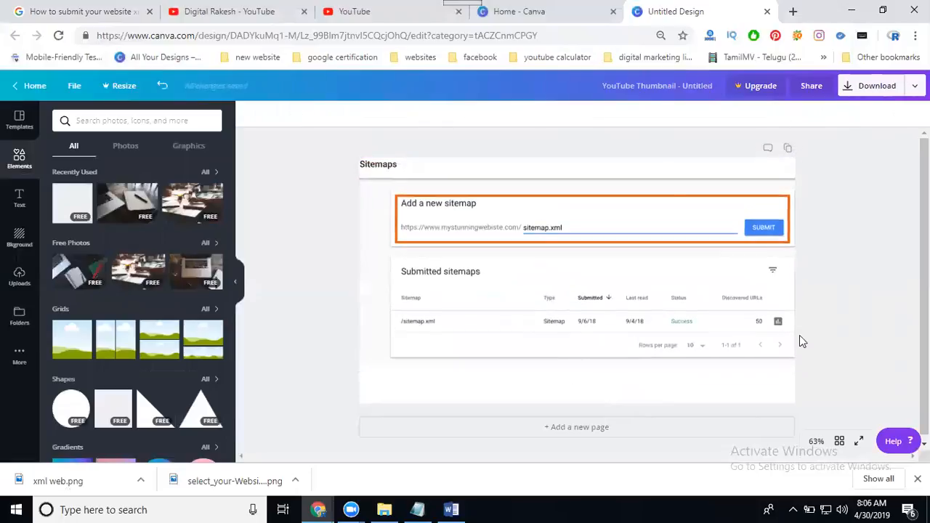
# Add the recently used bordered rectangle and stretch it into a wide banner across the lower part of the thumbnail
pyautogui.click(73, 211)
pyautogui.moveTo(575, 182); pyautogui.dragTo(583, 336)
pyautogui.moveTo(515, 359); pyautogui.dragTo(411, 375)
pyautogui.moveTo(566, 374); pyautogui.dragTo(779, 379)
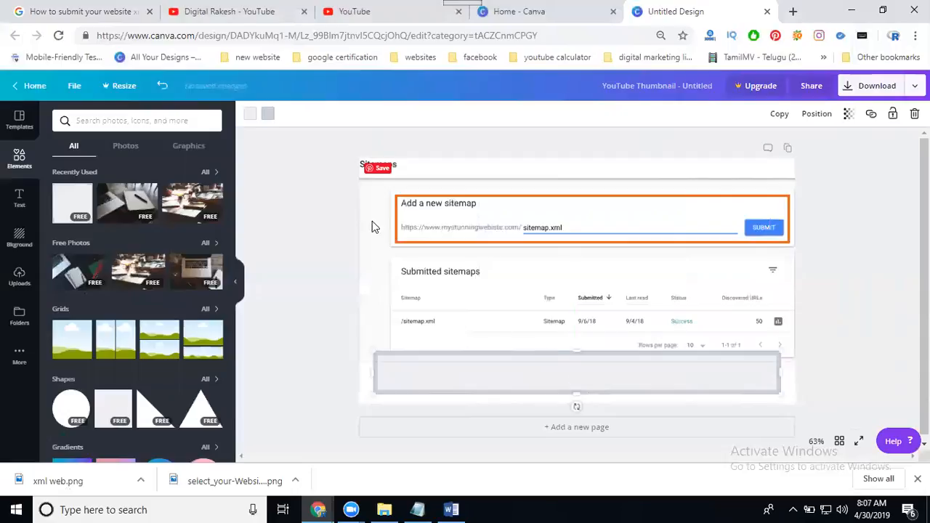
# Try several border colours on the banner, settle on orange, and fill the banner with blue
pyautogui.click(268, 113)
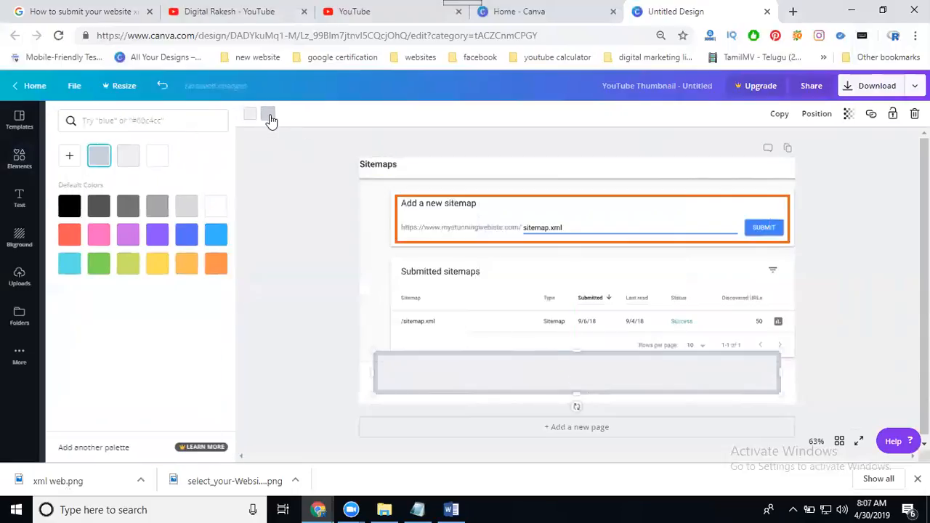
pyautogui.click(181, 265)
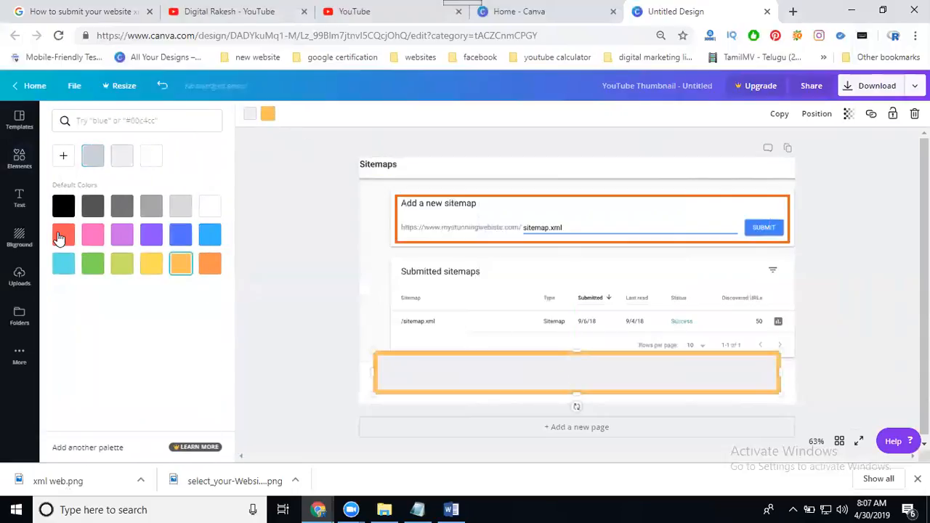
pyautogui.click(62, 237)
pyautogui.click(92, 237)
pyautogui.click(92, 265)
pyautogui.click(149, 236)
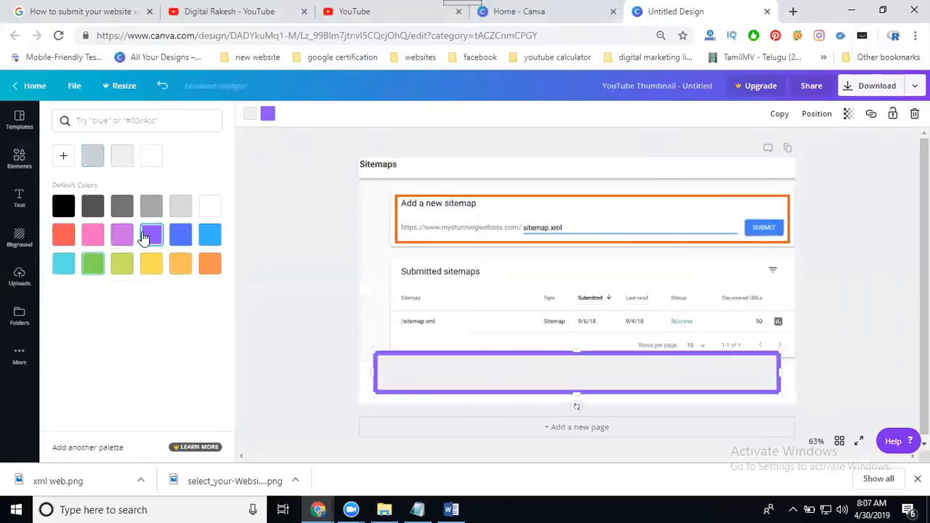
pyautogui.click(121, 264)
pyautogui.click(149, 269)
pyautogui.click(180, 264)
pyautogui.click(209, 264)
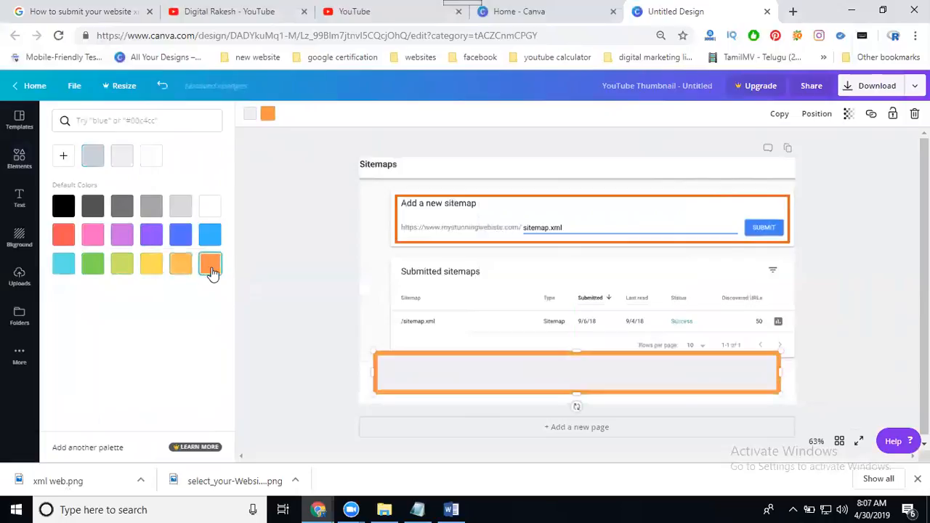
pyautogui.click(251, 116)
pyautogui.click(180, 236)
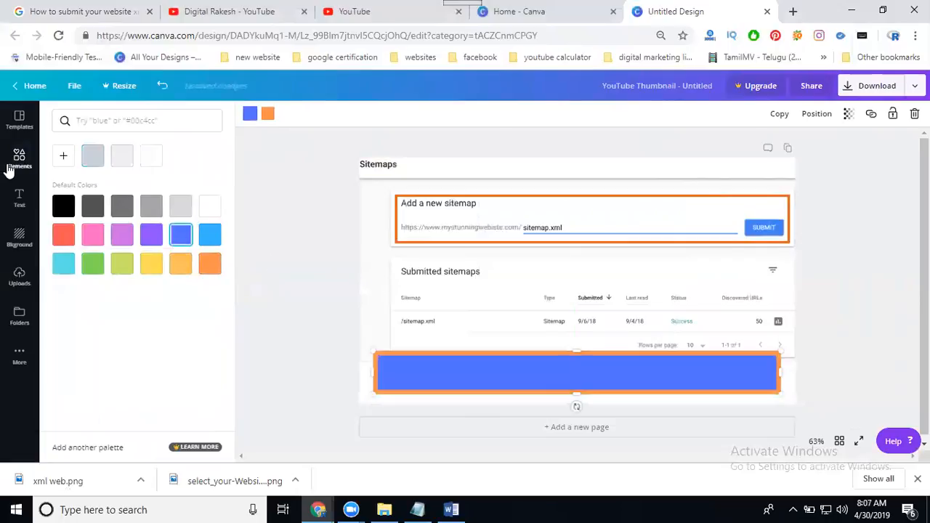
# Add a heading text box and position it on the blue banner
pyautogui.click(20, 198)
pyautogui.click(109, 169)
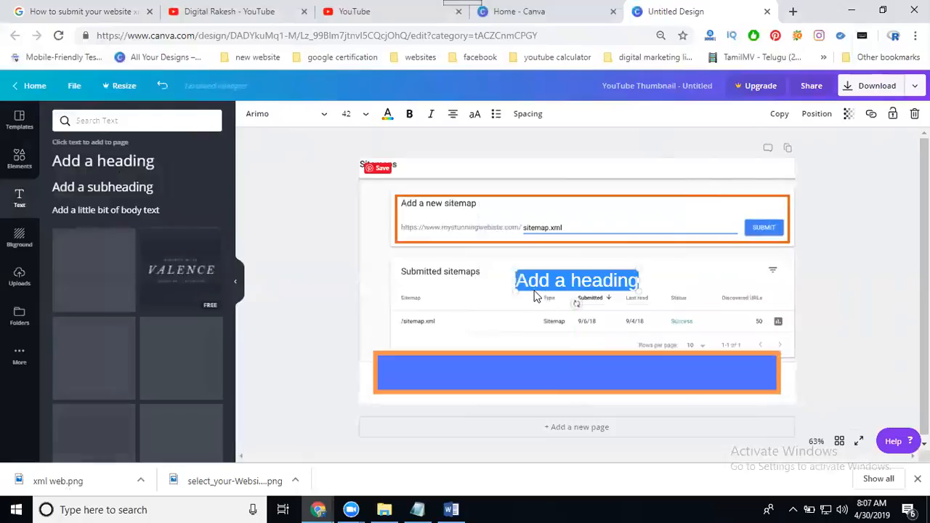
pyautogui.moveTo(514, 306); pyautogui.dragTo(398, 390)
pyautogui.click(534, 282)
pyautogui.write('How to submit your website xml sitemap on google search console 2019')
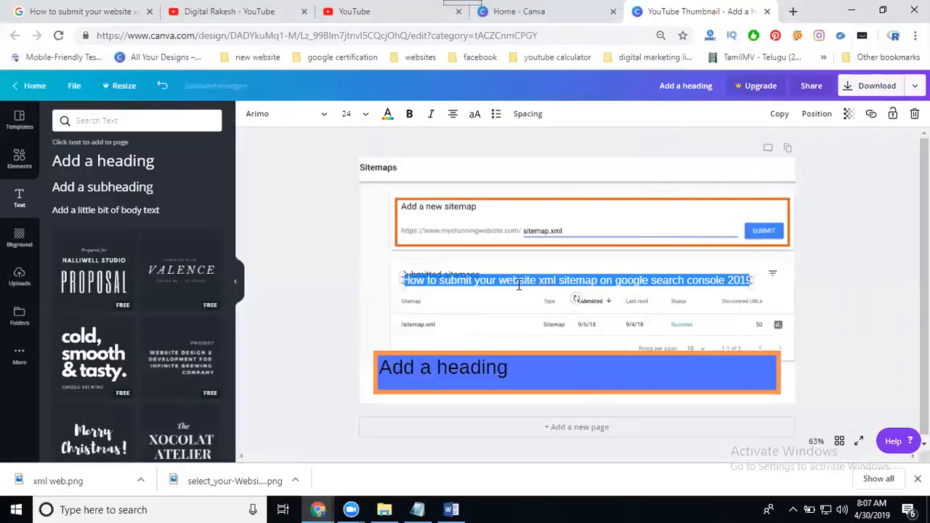
pyautogui.hotkey('ctrl', 'z')
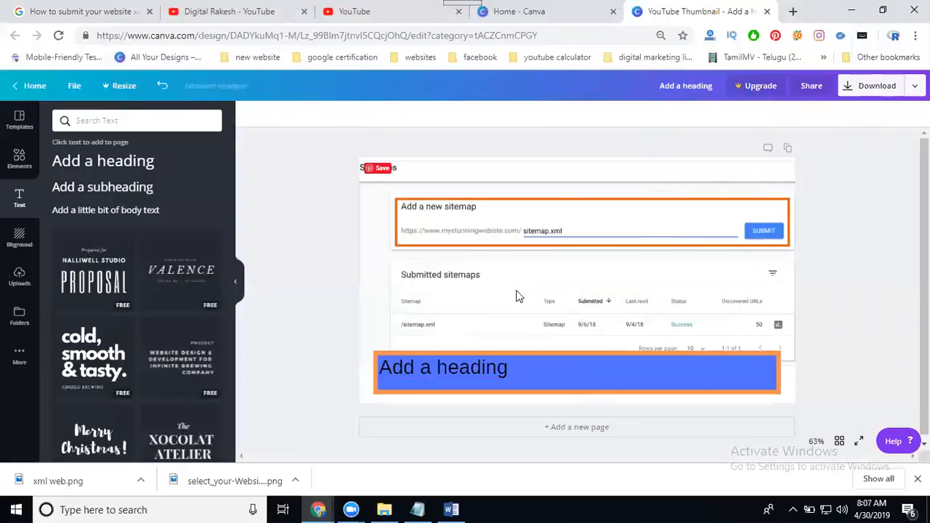
# Replace the banner heading with "How to submit your website xml sitemap on google search console 2019" at font size 24
pyautogui.tripleClick(443, 369)
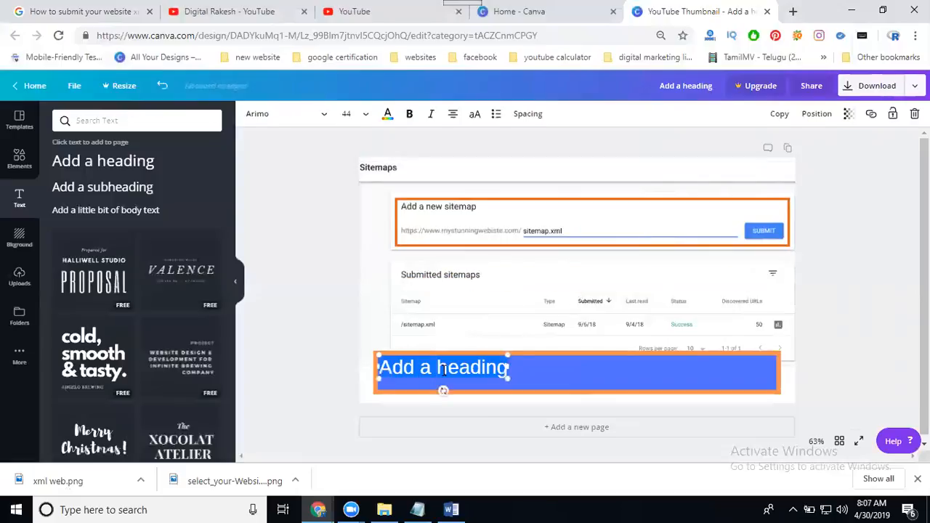
pyautogui.write('How to submit your website xml sitemap on google search console 2019')
pyautogui.moveTo(625, 379); pyautogui.dragTo(778, 380)
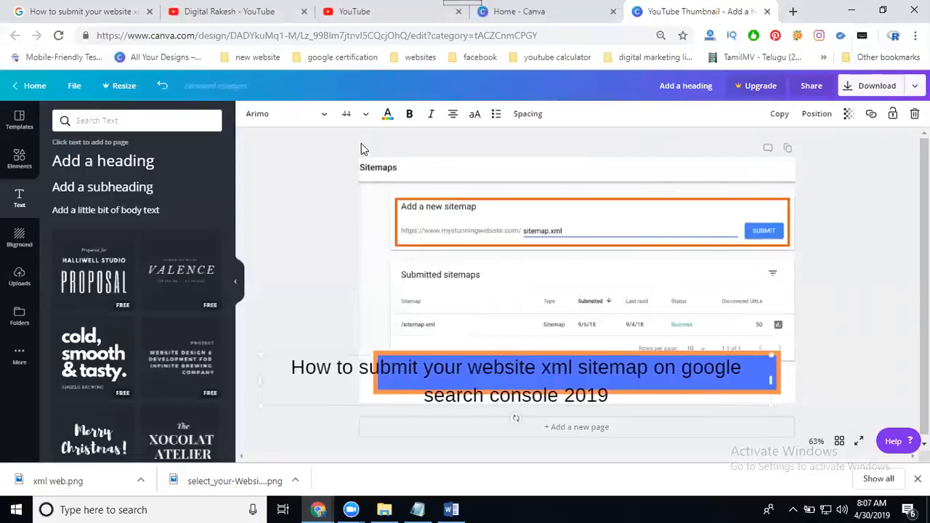
pyautogui.click(347, 113)
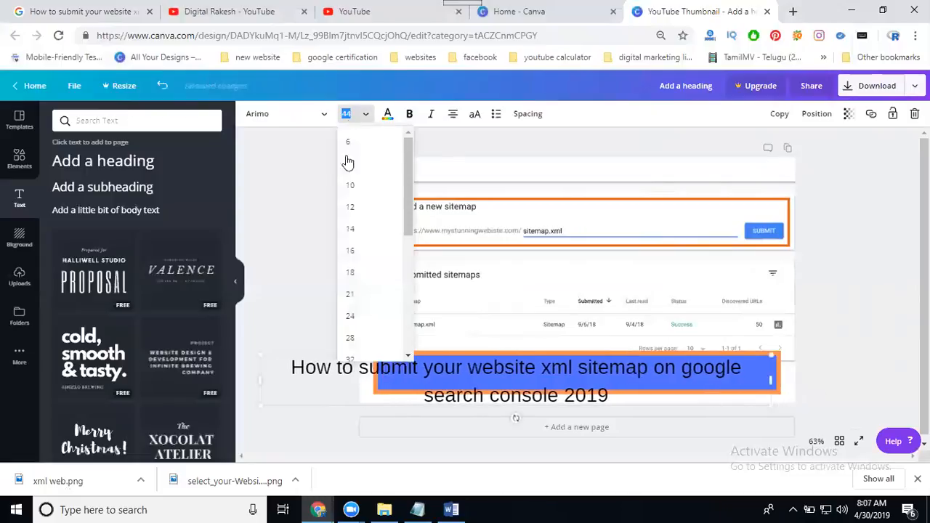
pyautogui.click(355, 315)
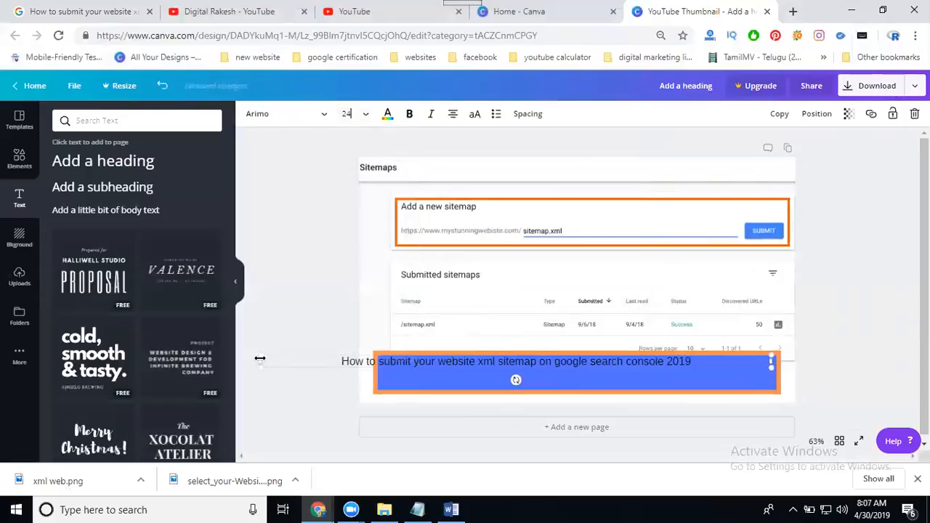
# Move the title text onto the blue banner and narrow its text box so it wraps onto two lines
pyautogui.moveTo(260, 358); pyautogui.dragTo(404, 366)
pyautogui.moveTo(471, 369); pyautogui.dragTo(450, 373)
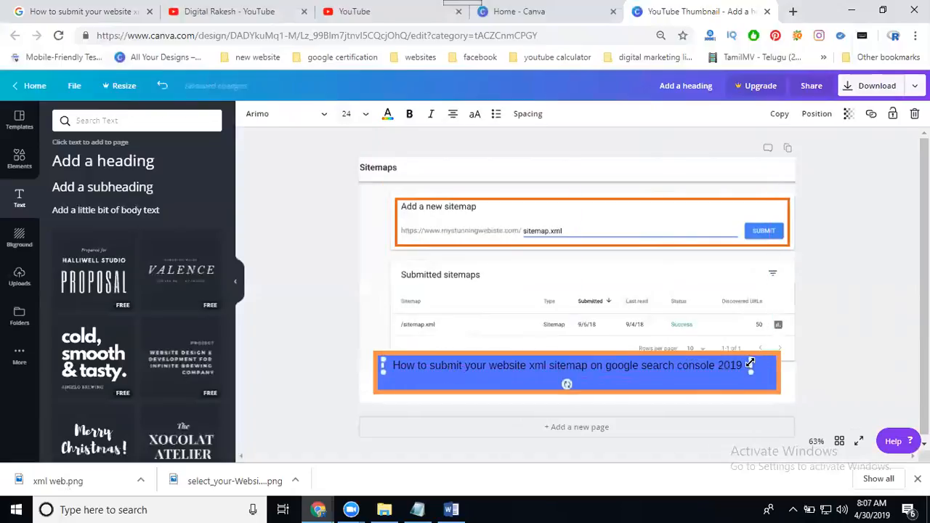
pyautogui.moveTo(728, 369); pyautogui.dragTo(729, 366)
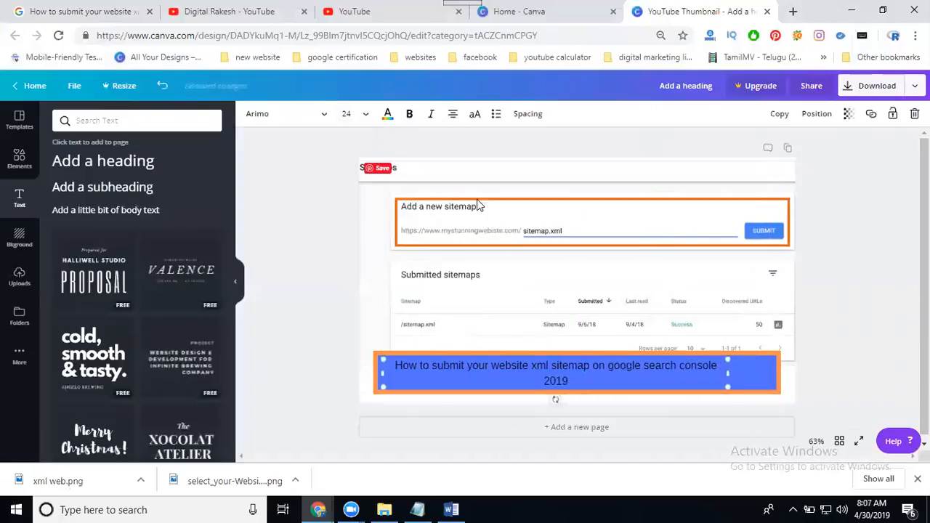
# Format the banner title as white uppercase text at font size 28 and centre it on the banner
pyautogui.click(346, 114)
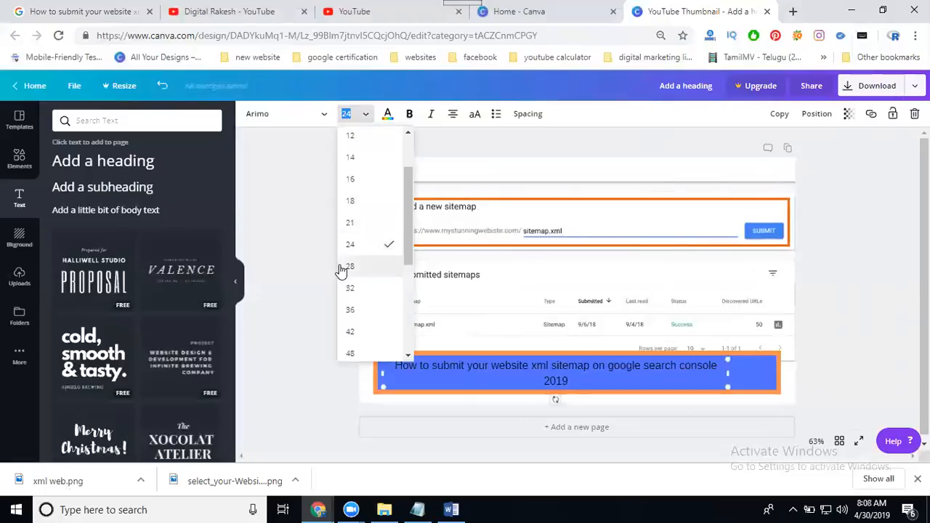
pyautogui.click(341, 268)
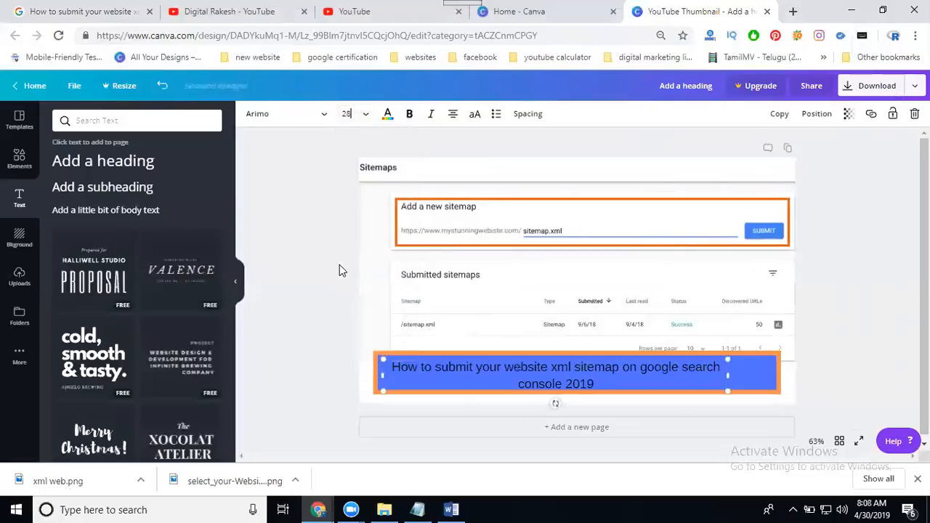
pyautogui.click(387, 115)
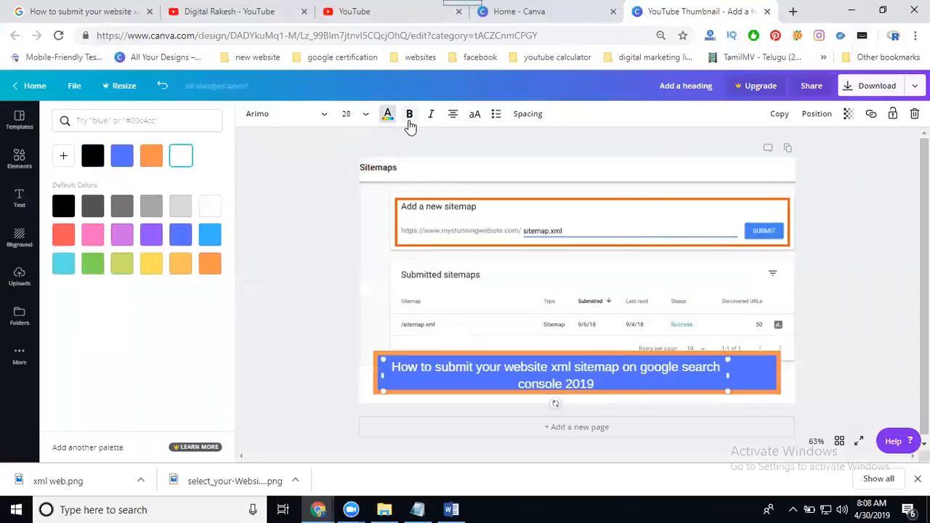
pyautogui.click(475, 121)
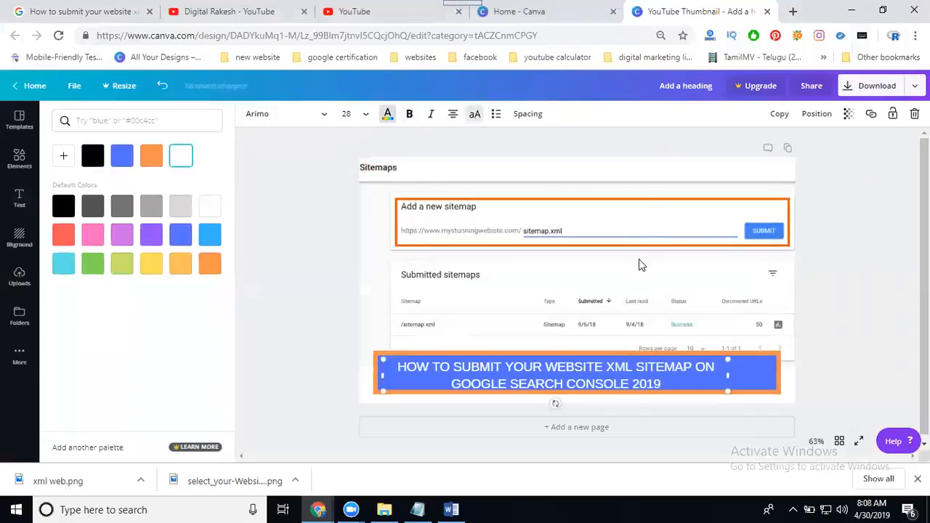
pyautogui.moveTo(731, 376); pyautogui.dragTo(759, 375)
pyautogui.click(875, 313)
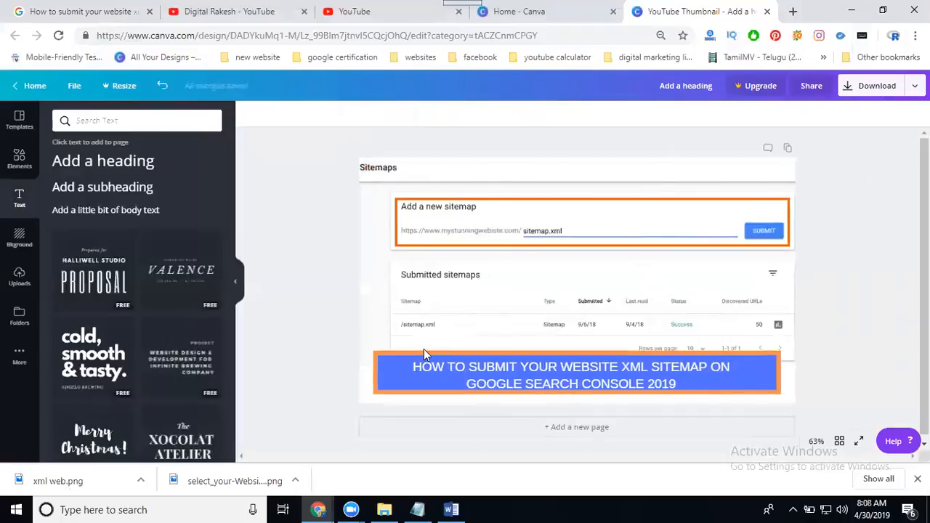
# Move the banner together with its title to the upper part of the thumbnail, beside the "Sitemaps" heading
pyautogui.moveTo(418, 354); pyautogui.dragTo(450, 182)
pyautogui.click(454, 364)
pyautogui.moveTo(421, 393); pyautogui.dragTo(450, 197)
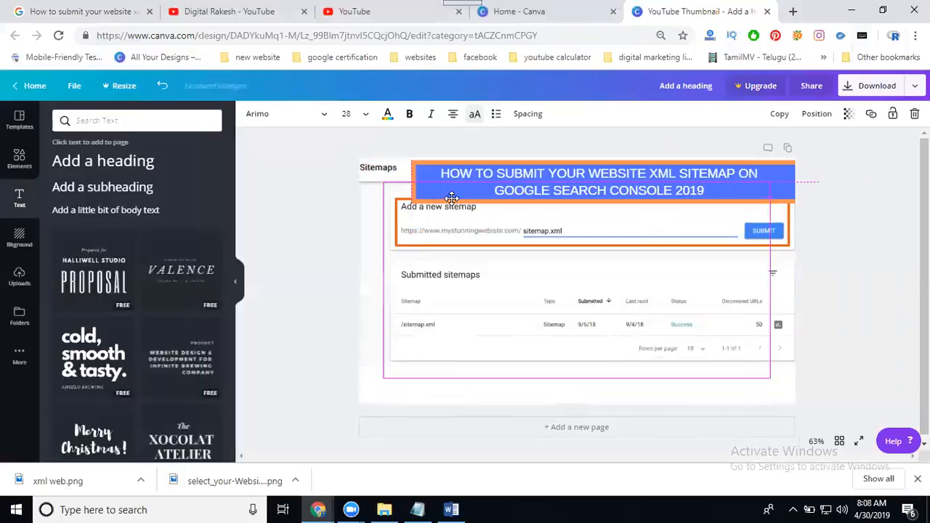
pyautogui.click(864, 239)
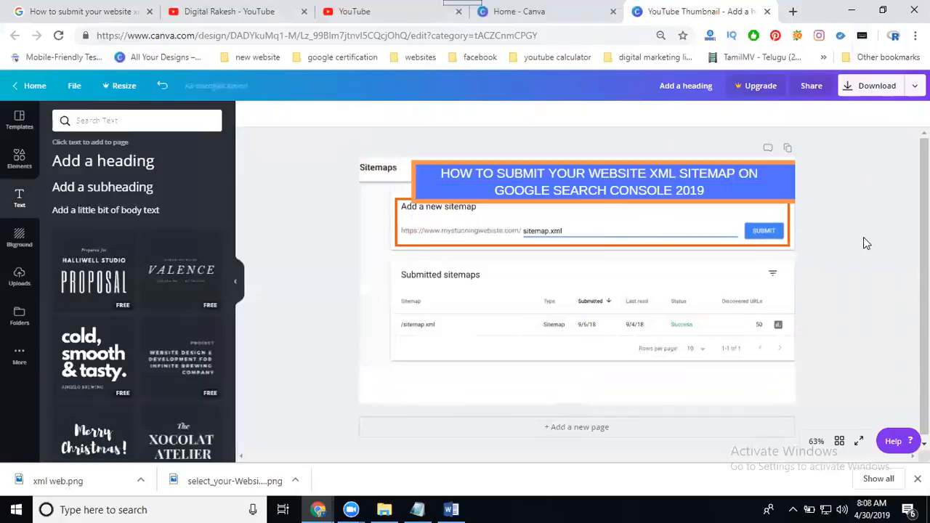
# Switch to the Google Images tab, search for "explanation men" and look through the results
pyautogui.click(21, 10)
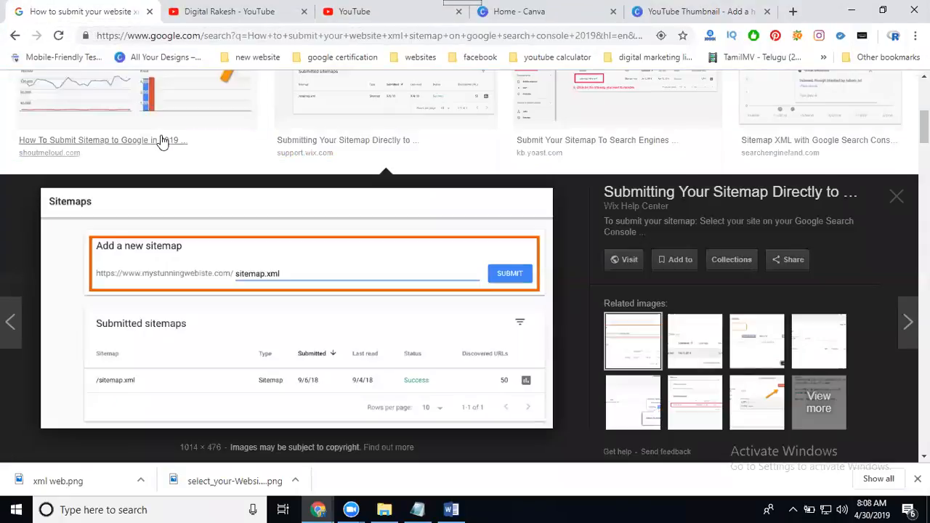
pyautogui.scroll(5, 162, 142)
pyautogui.tripleClick(173, 106)
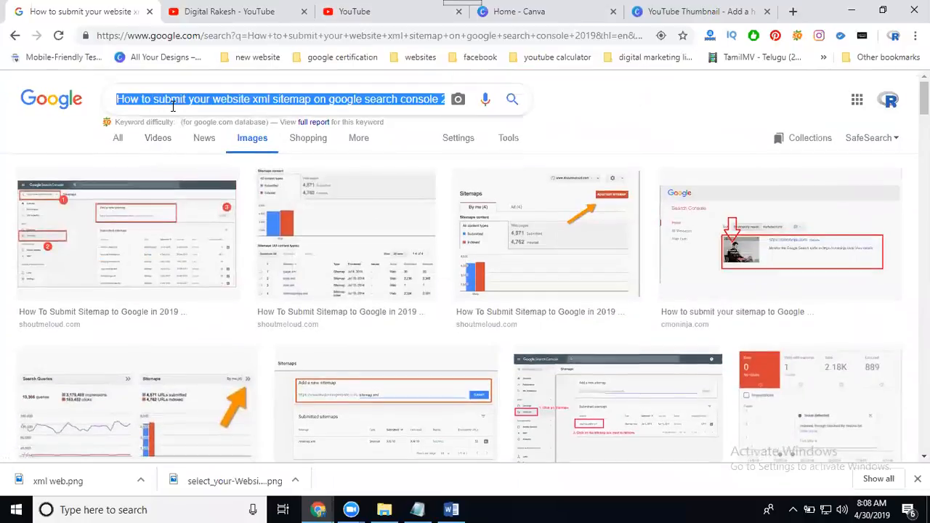
pyautogui.write('expl')
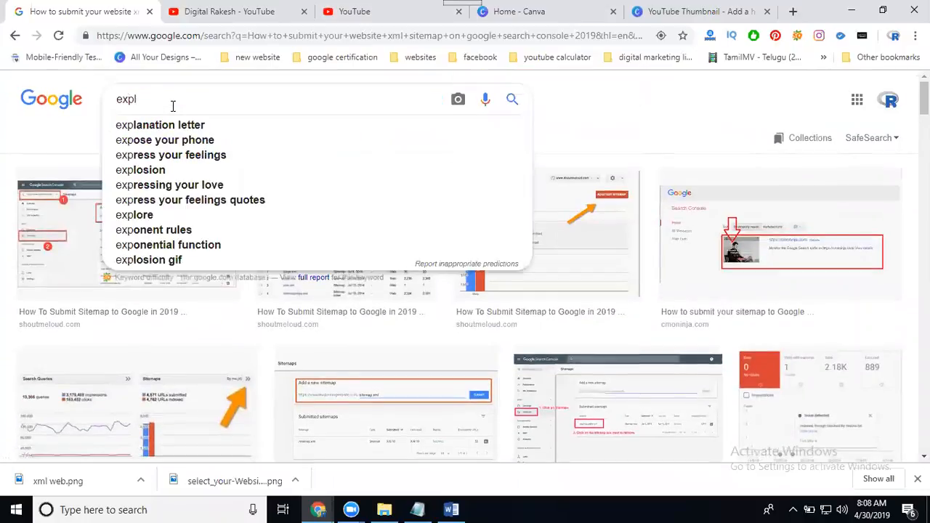
pyautogui.write('nation ')
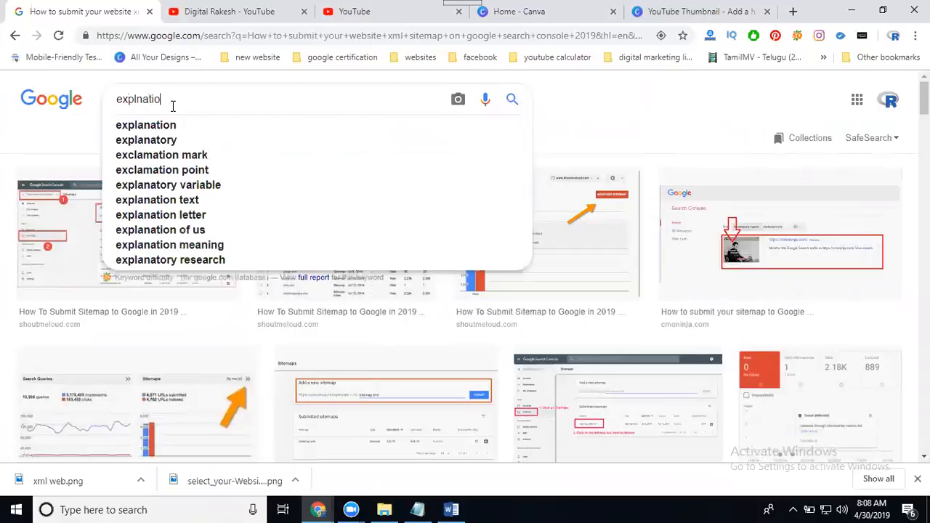
pyautogui.write('men')
pyautogui.press('Return')
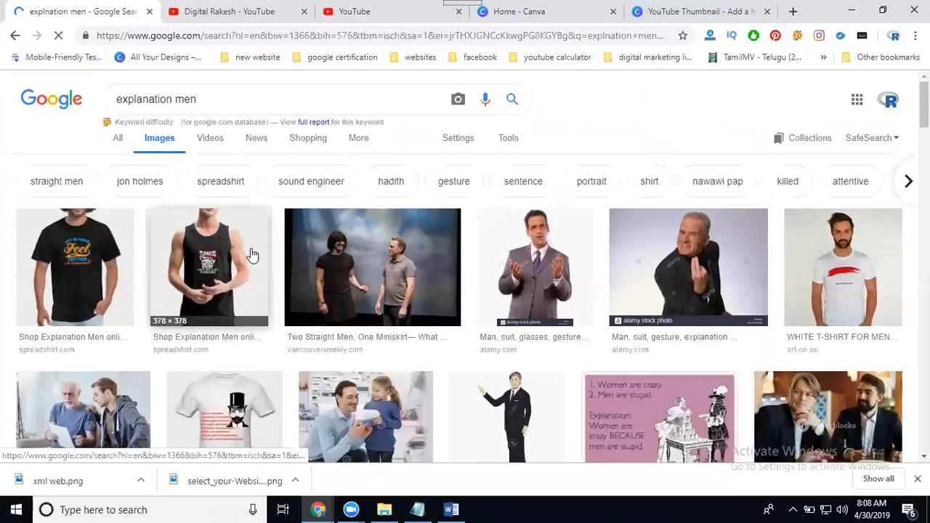
pyautogui.scroll(-4, 254, 258)
pyautogui.scroll(4, 279, 269)
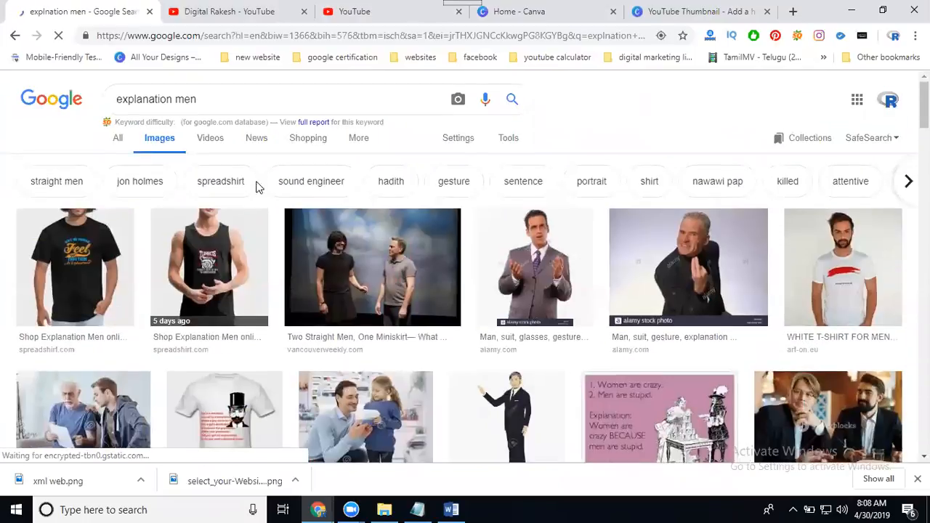
# Refine the image search to "explanation men png" and shorten the query to "men png"
pyautogui.click(248, 99)
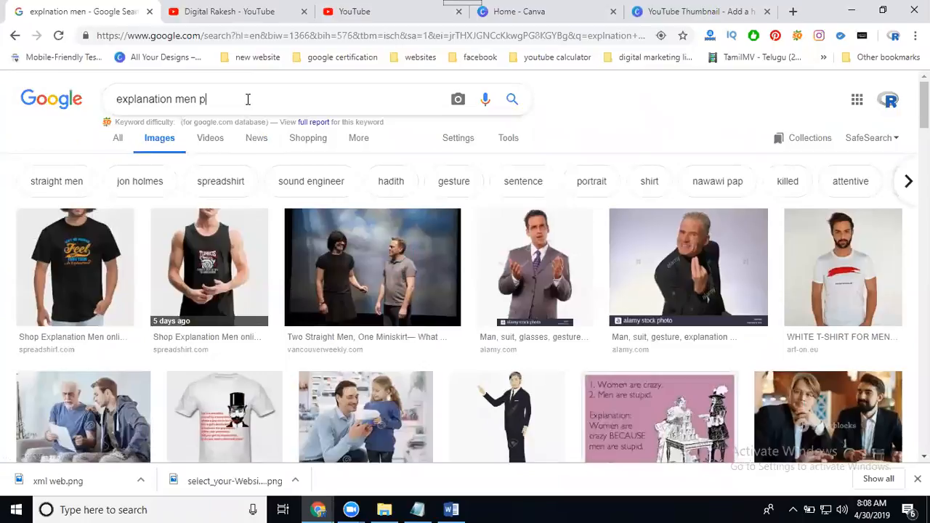
pyautogui.write('png')
pyautogui.press('Return')
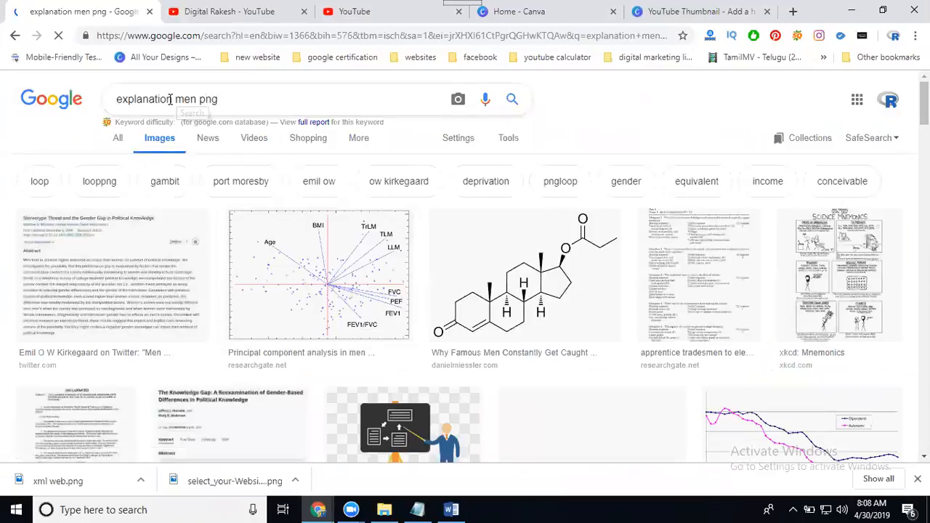
pyautogui.moveTo(175, 102); pyautogui.dragTo(78, 108)
pyautogui.press('BackSpace')
pyautogui.press('Return')
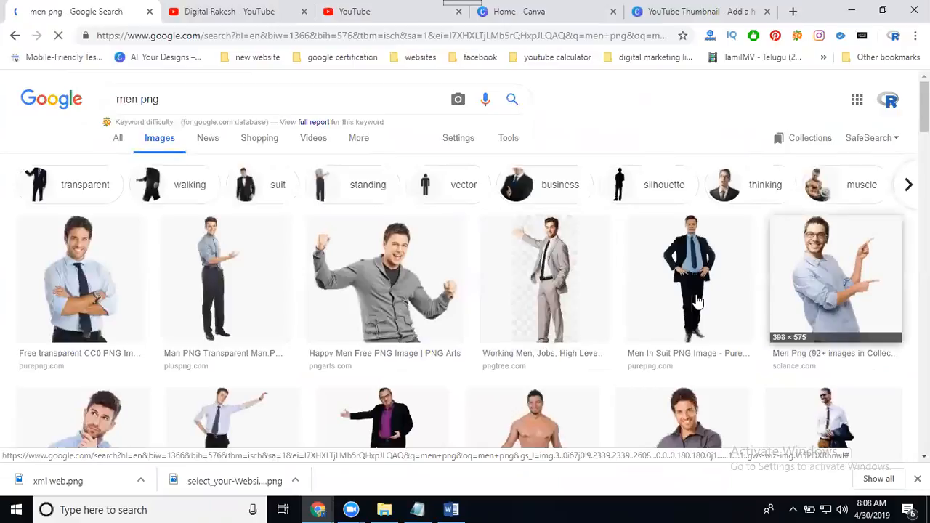
# Browse the "men png" results and open the related image of a man in white shirt and tie pointing left
pyautogui.scroll(-3, 658, 301)
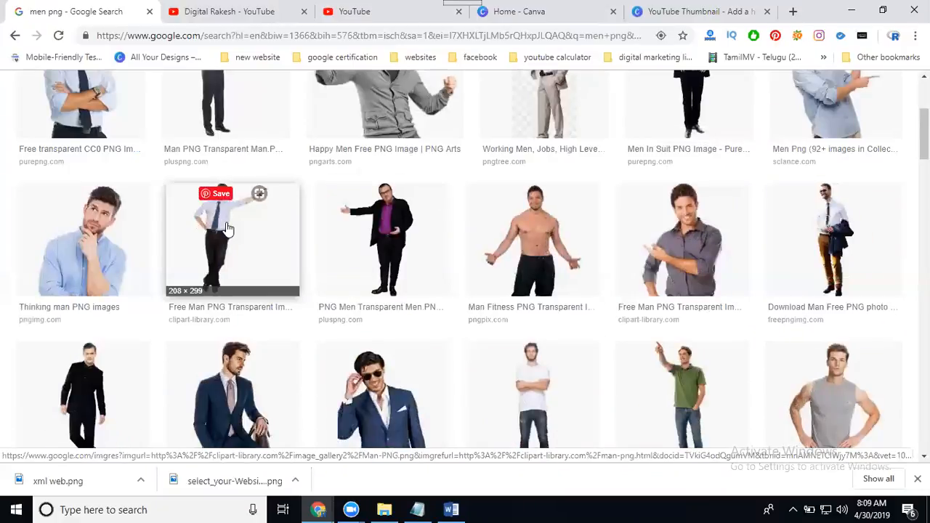
pyautogui.scroll(-4, 227, 229)
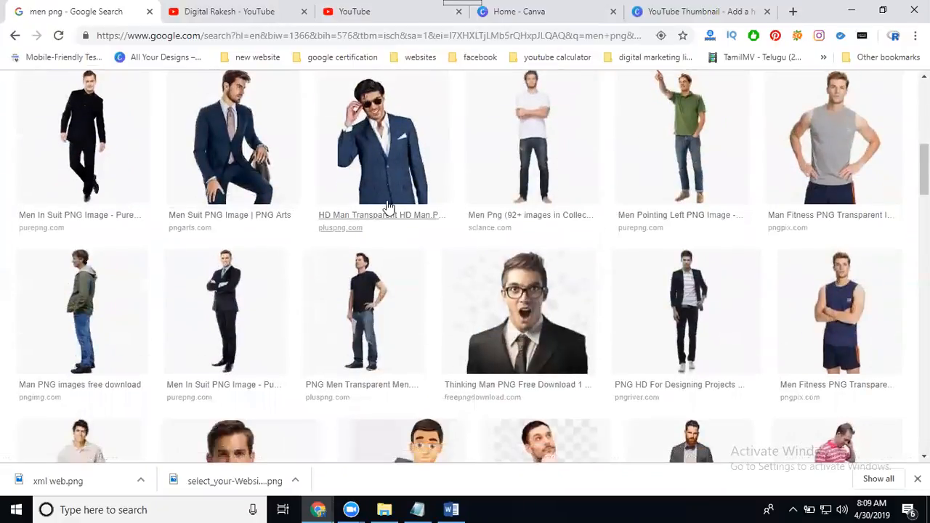
pyautogui.scroll(3, 596, 175)
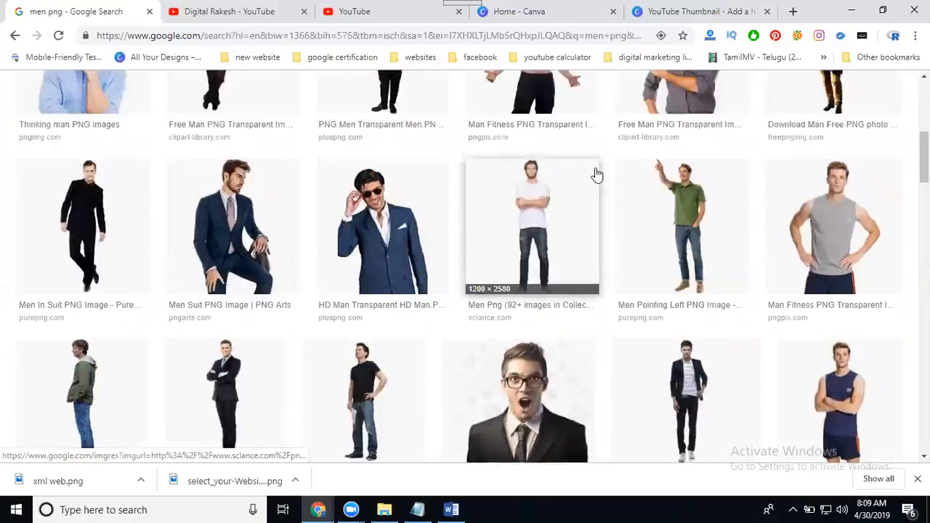
pyautogui.scroll(3, 596, 174)
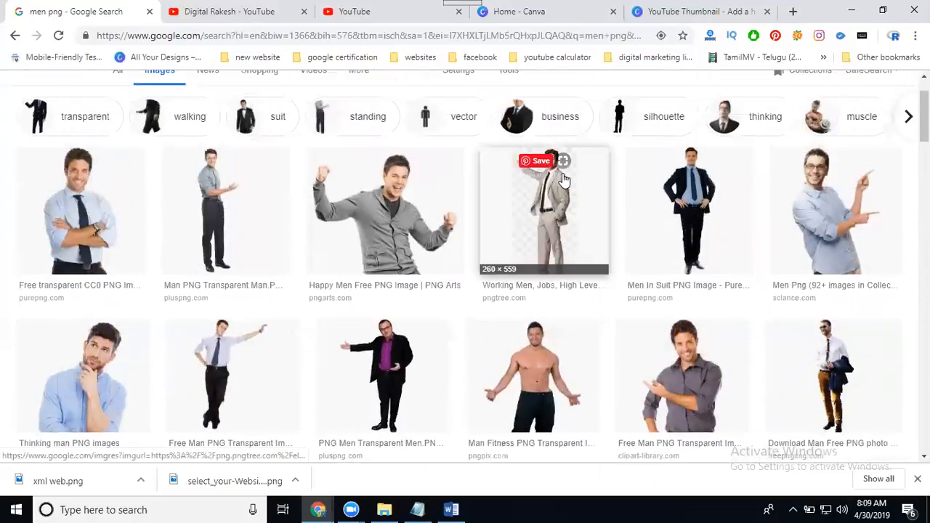
pyautogui.click(252, 189)
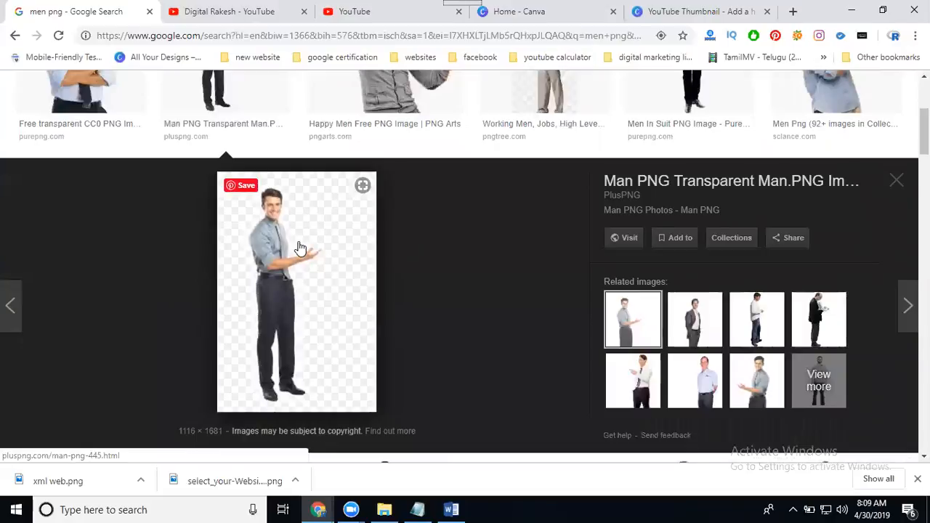
pyautogui.rightClick(268, 220)
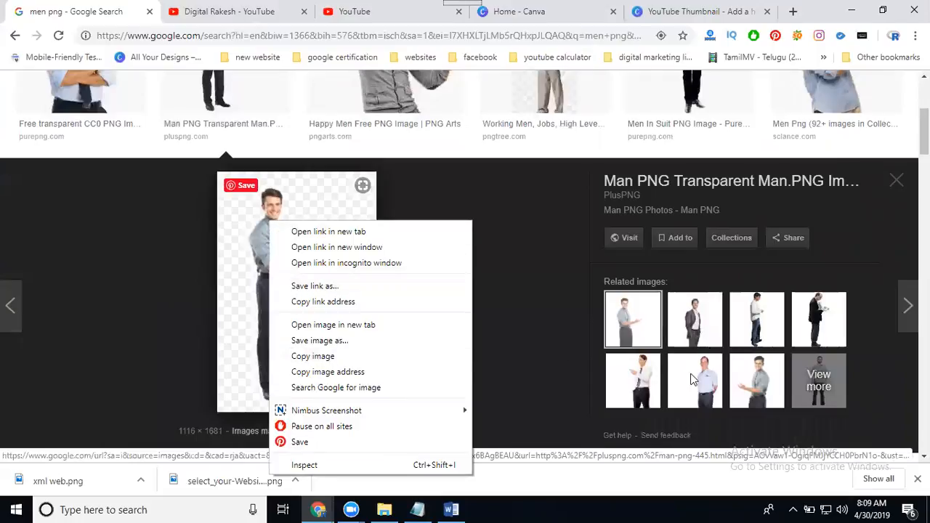
pyautogui.click(652, 381)
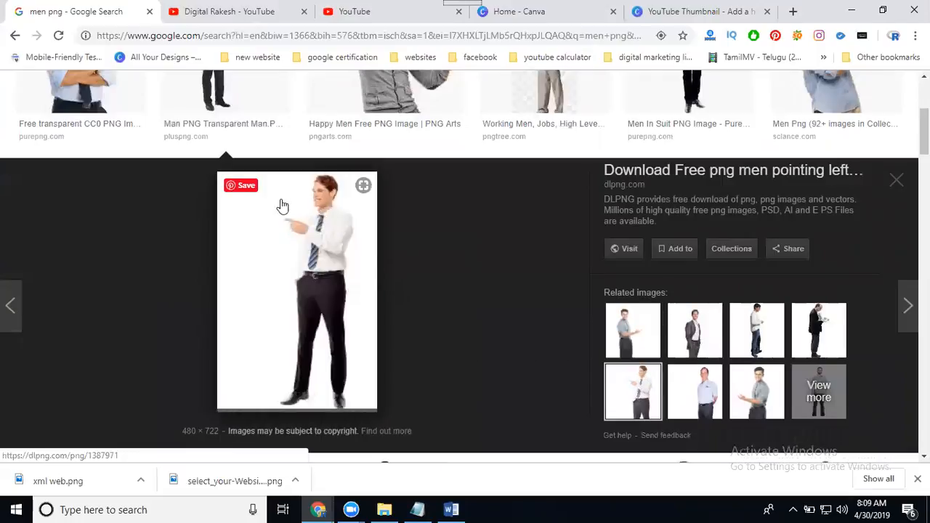
# Save the pointing man image to the Downloads folder as "men png"
pyautogui.rightClick(311, 231)
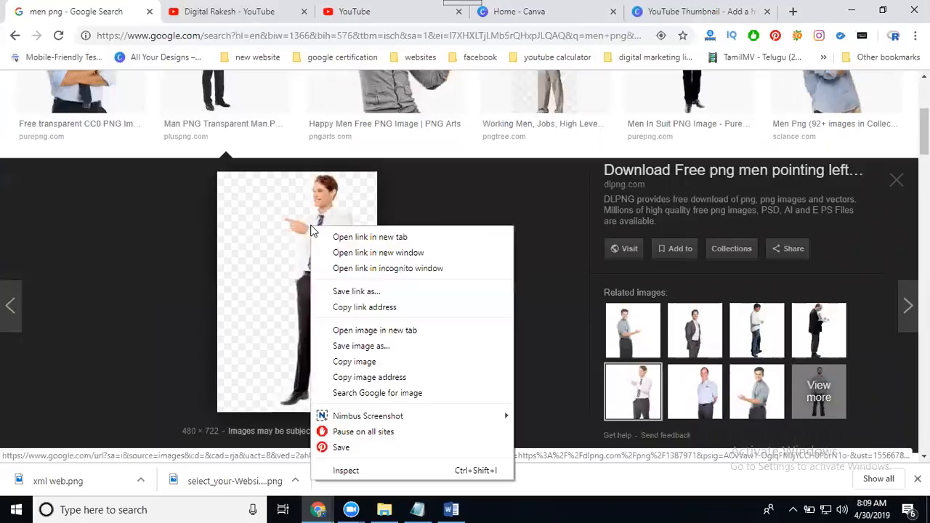
pyautogui.click(347, 347)
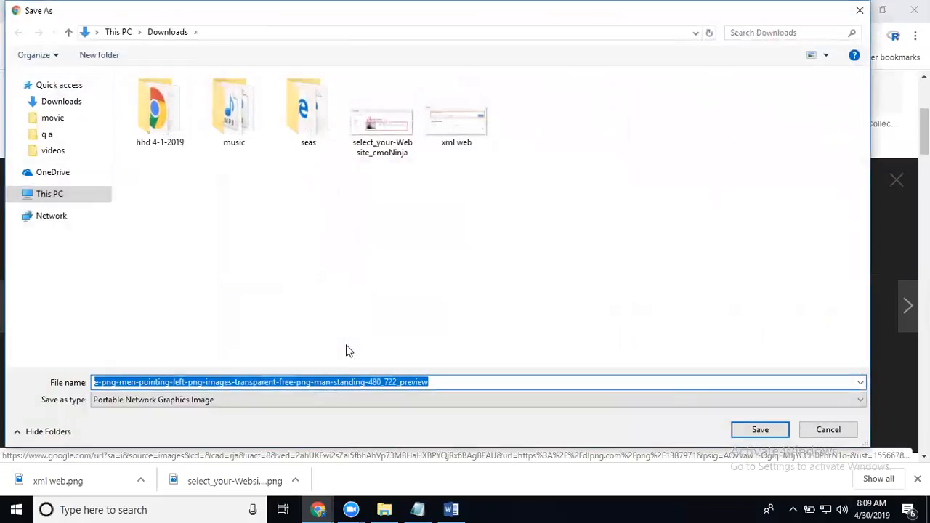
pyautogui.write('men png')
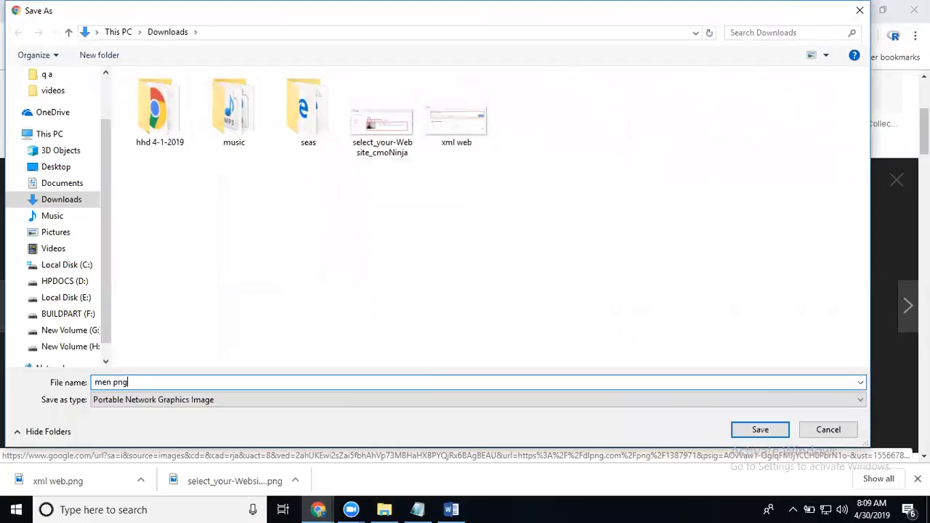
pyautogui.press('Return')
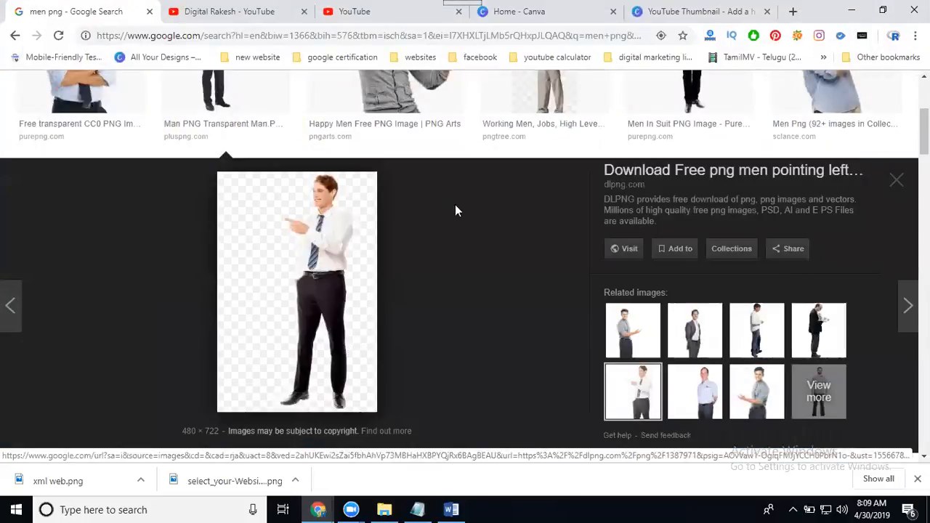
# Switch back to the Canva thumbnail design and upload the "men png" image from Downloads
pyautogui.click(661, 21)
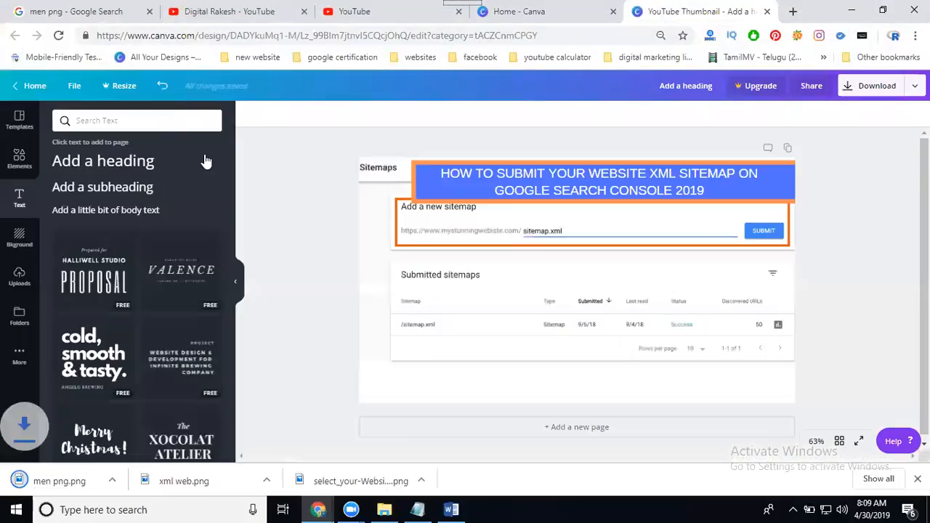
pyautogui.click(17, 276)
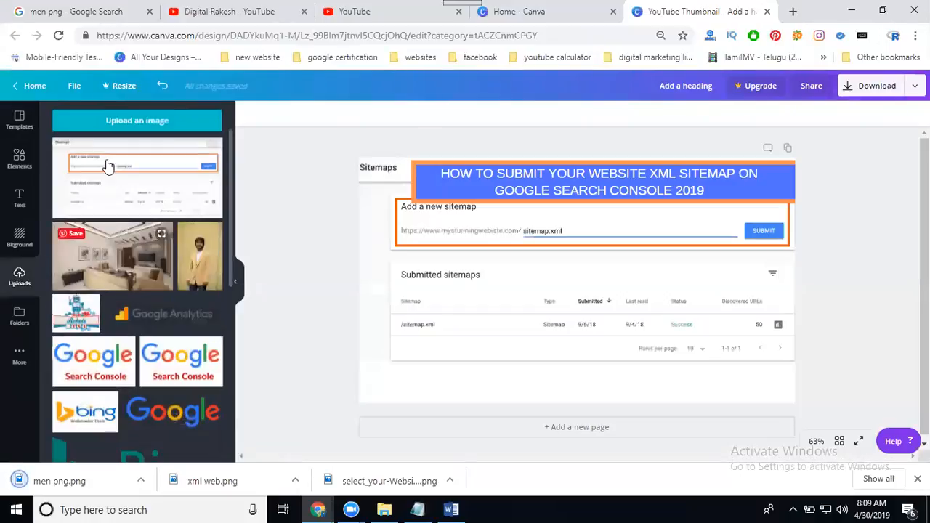
pyautogui.click(124, 121)
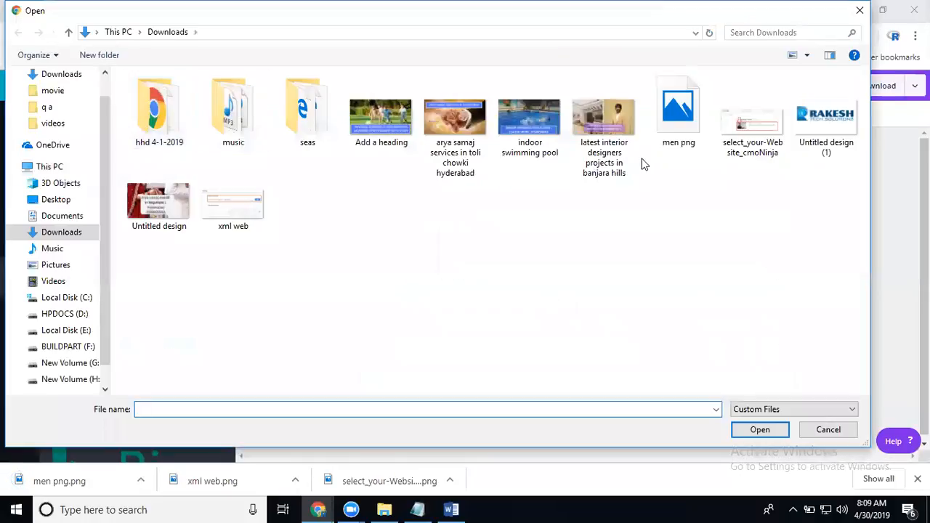
pyautogui.click(687, 124)
pyautogui.doubleClick(686, 124)
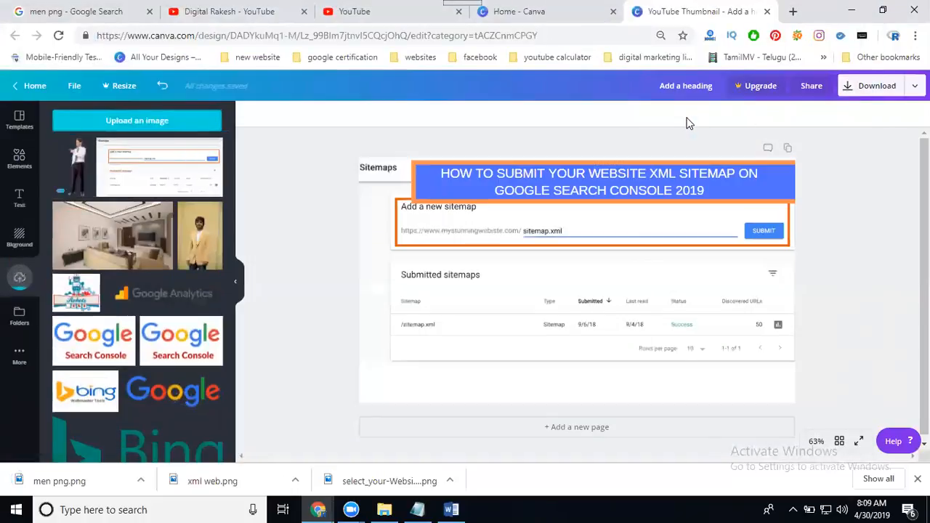
# Add the uploaded pointing man to the thumbnail and place him at the design's right side, below the banner
pyautogui.click(69, 172)
pyautogui.moveTo(592, 241); pyautogui.dragTo(725, 259)
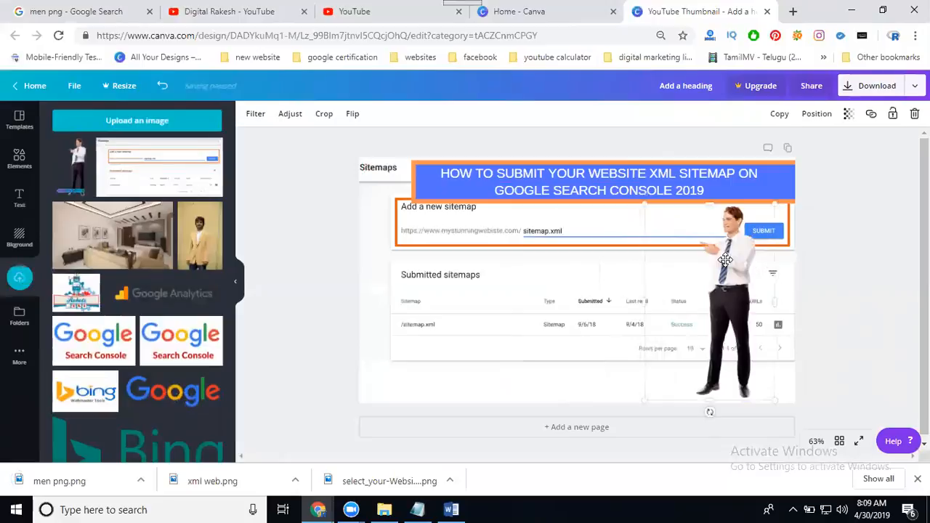
pyautogui.click(875, 245)
# Download the thumbnail design as a JPG and switch back to the YouTube video's edit page
pyautogui.click(877, 95)
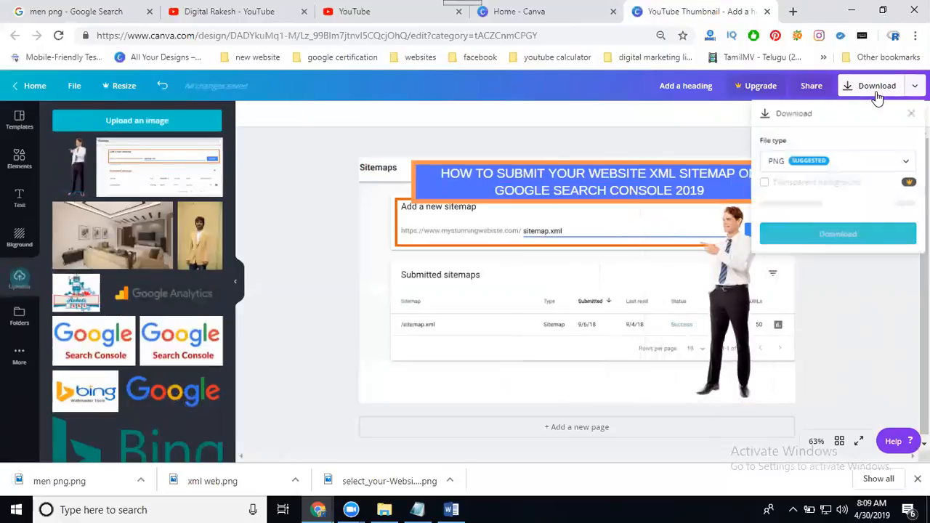
pyautogui.click(817, 159)
pyautogui.click(798, 196)
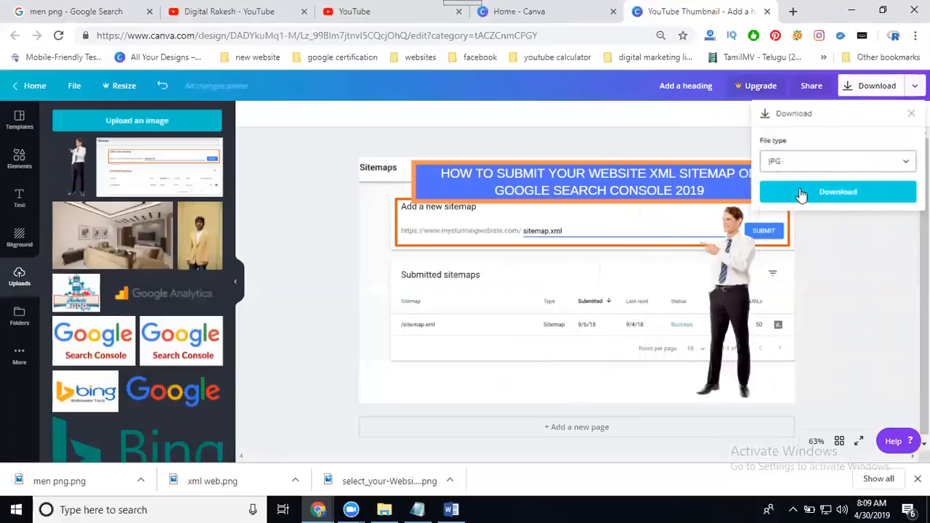
pyautogui.click(802, 193)
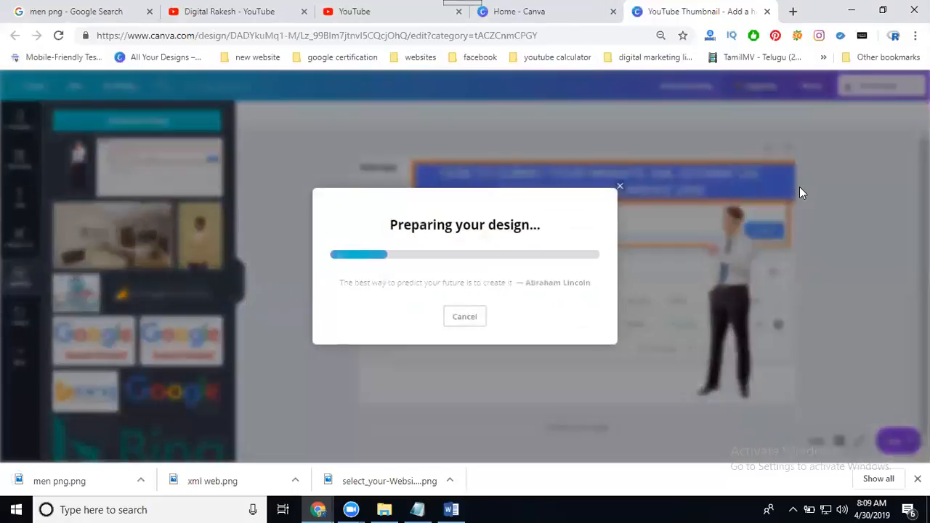
pyautogui.click(390, 16)
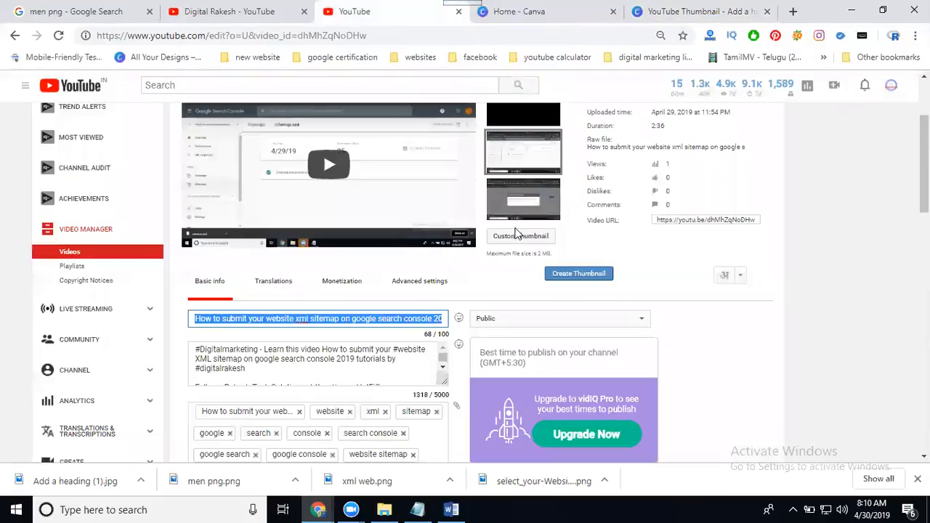
pyautogui.click(516, 235)
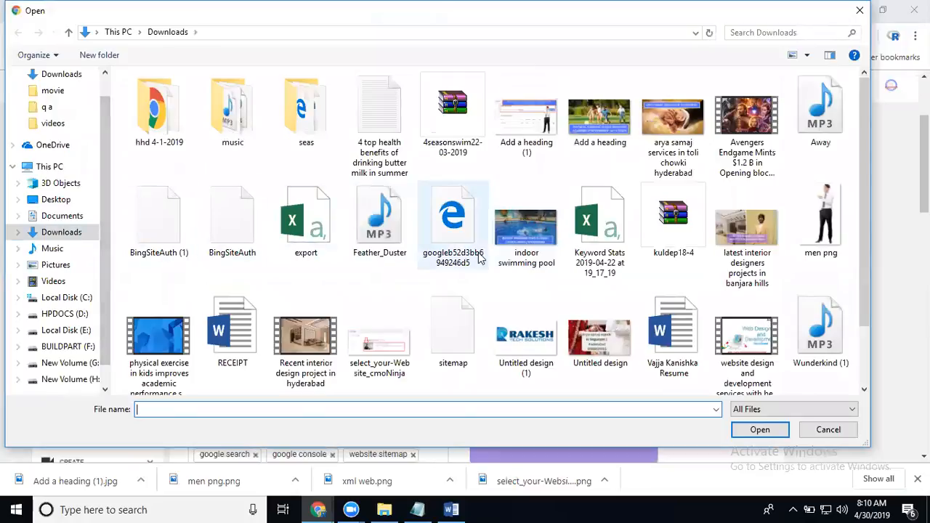
pyautogui.click(531, 151)
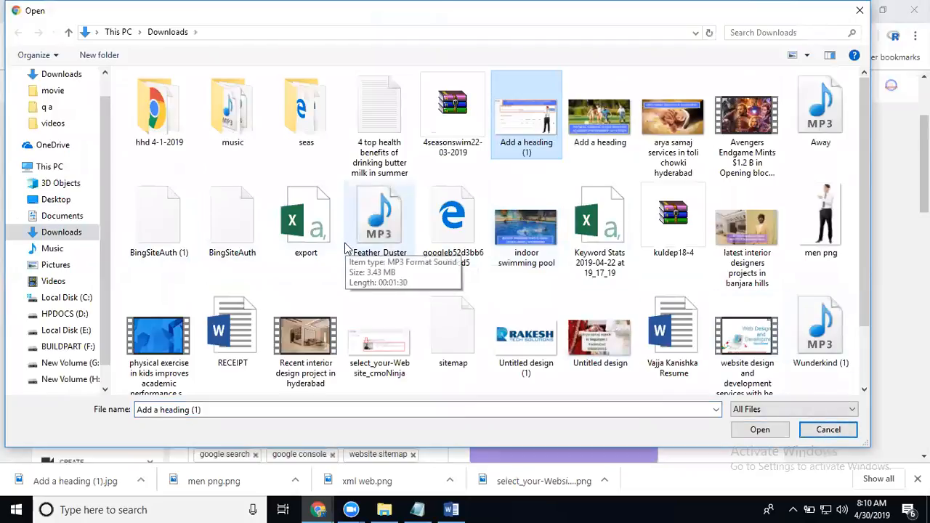
pyautogui.click(828, 430)
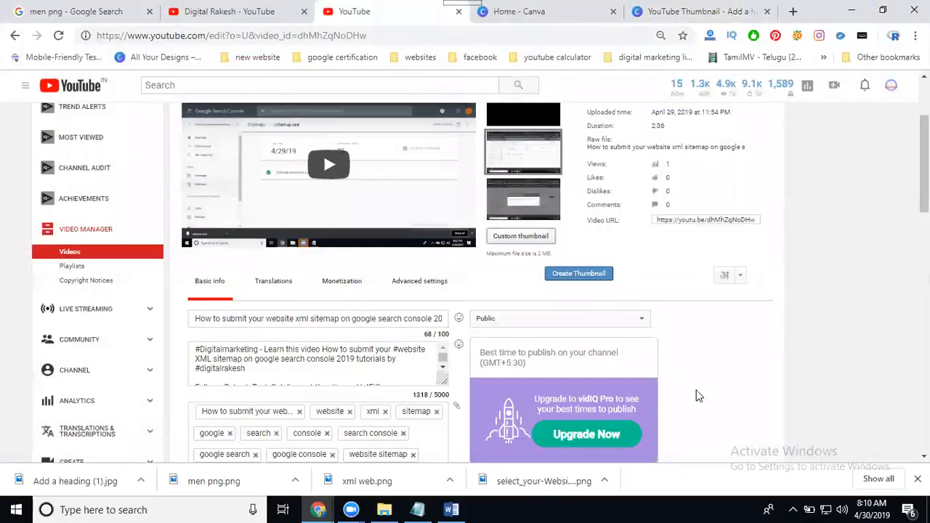
# Copy the video title and use it to rename "Add a heading (1)" in the custom thumbnail file picker
pyautogui.tripleClick(343, 323)
pyautogui.hotkey('ctrl', 'c')
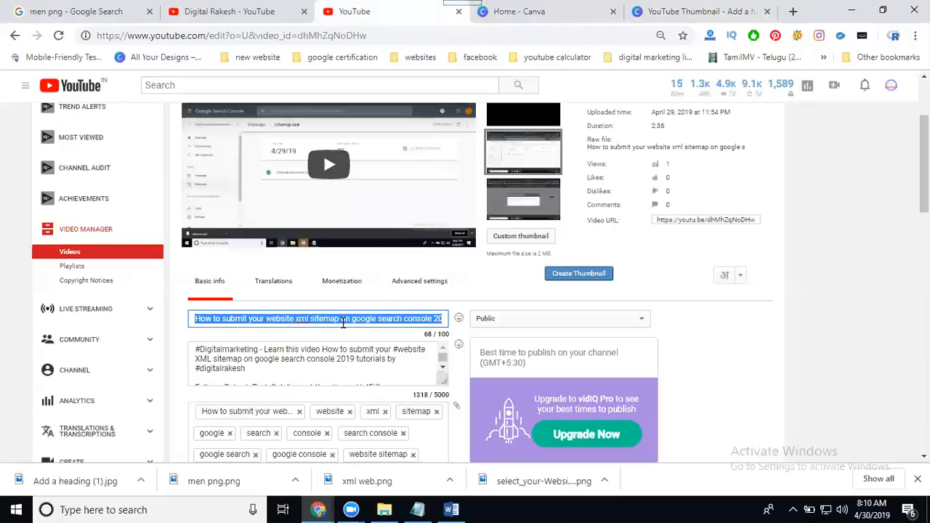
pyautogui.click(502, 239)
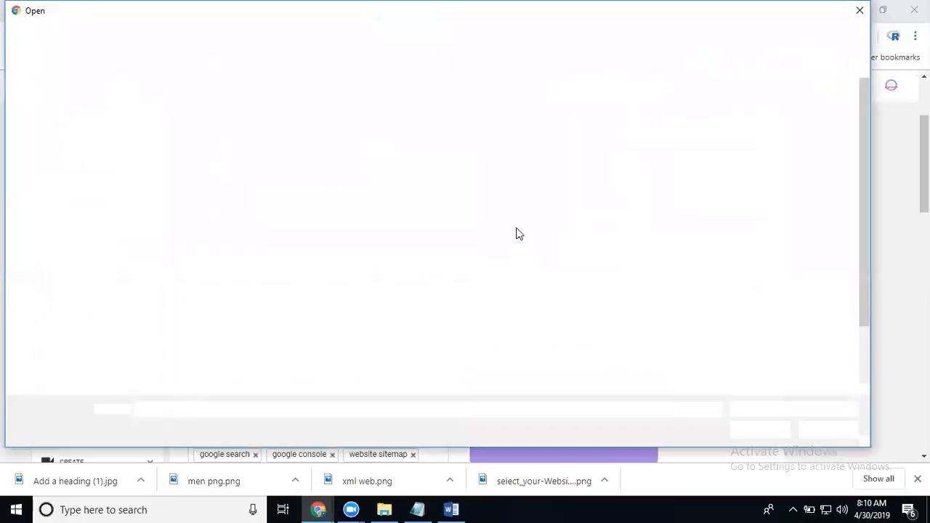
pyautogui.click(537, 154)
pyautogui.press('BackSpace')
pyautogui.hotkey('ctrl', 'v')
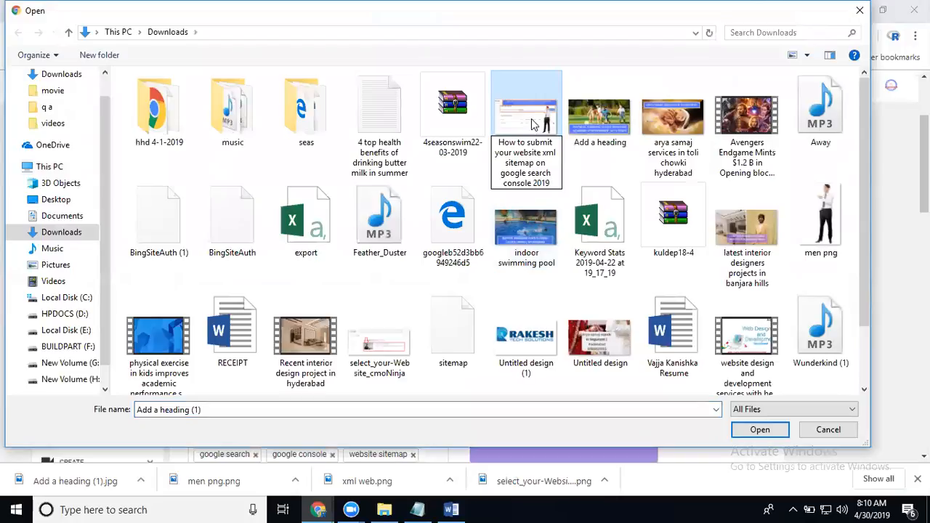
# Upload the renamed sitemap image as the video's custom thumbnail and save the changes
pyautogui.doubleClick(531, 121)
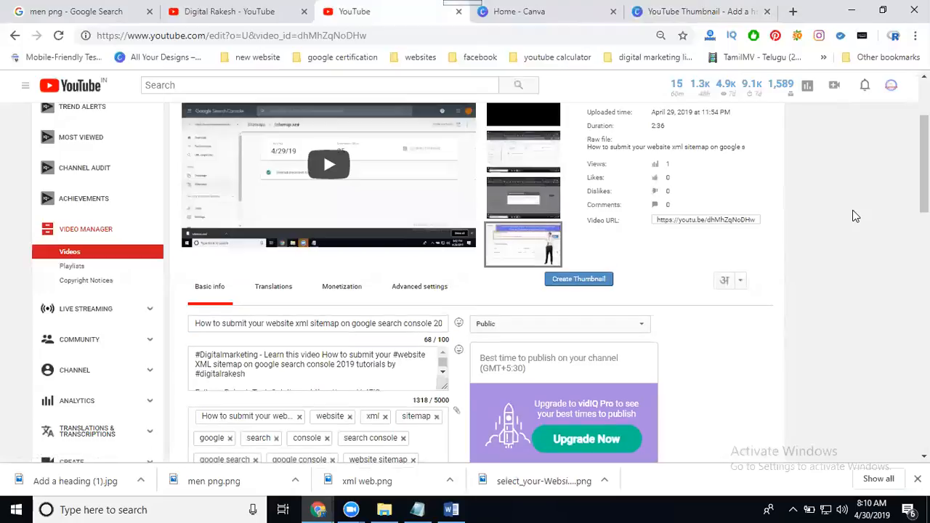
pyautogui.scroll(2, 722, 233)
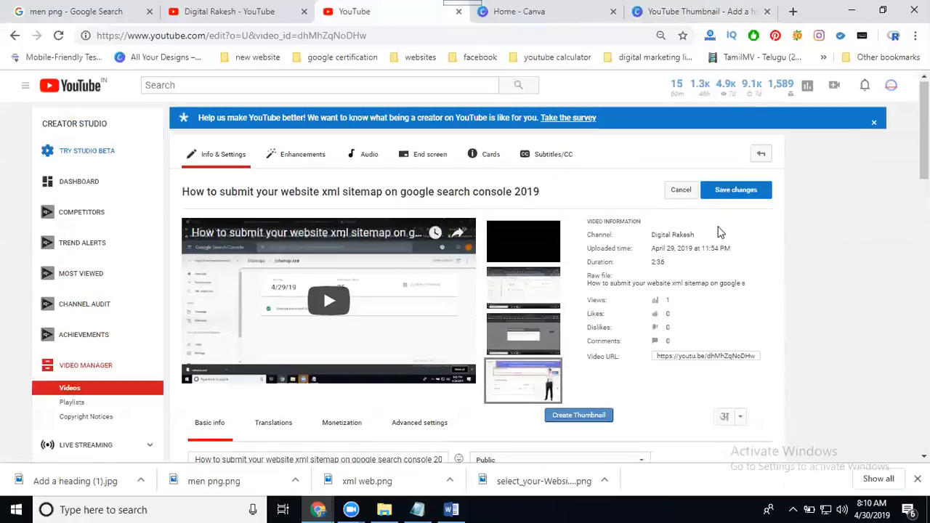
pyautogui.click(723, 192)
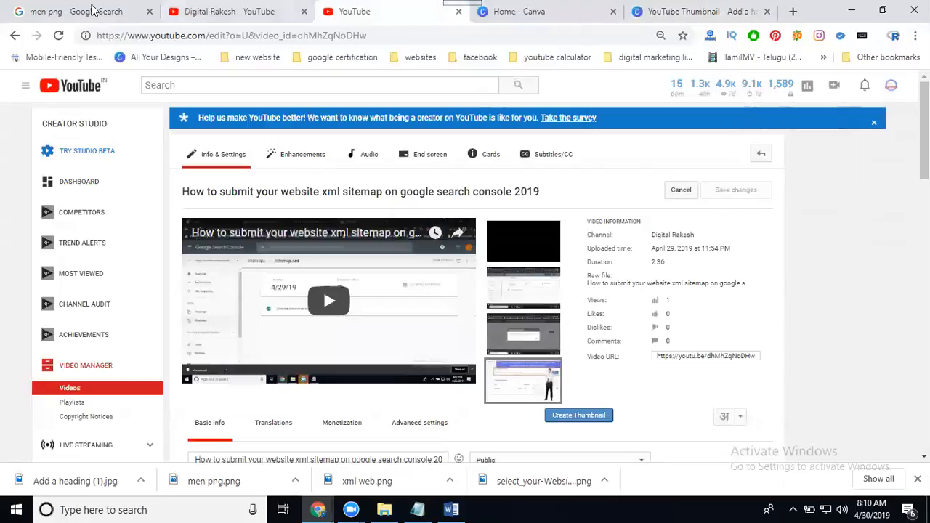
# Switch to Google Images, search for "women png" and look through the results
pyautogui.click(63, 10)
pyautogui.scroll(3, 225, 230)
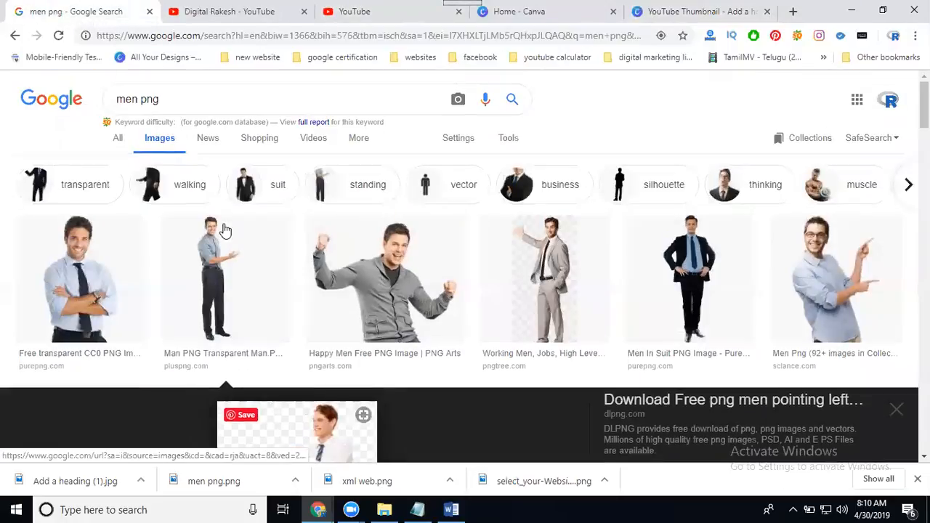
pyautogui.click(117, 101)
pyautogui.write('wo')
pyautogui.press('Return')
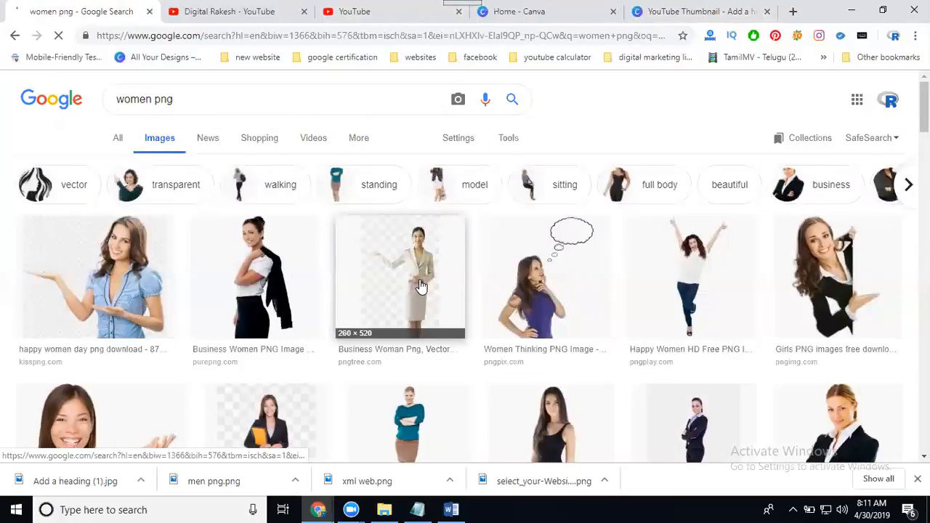
pyautogui.scroll(-4, 678, 280)
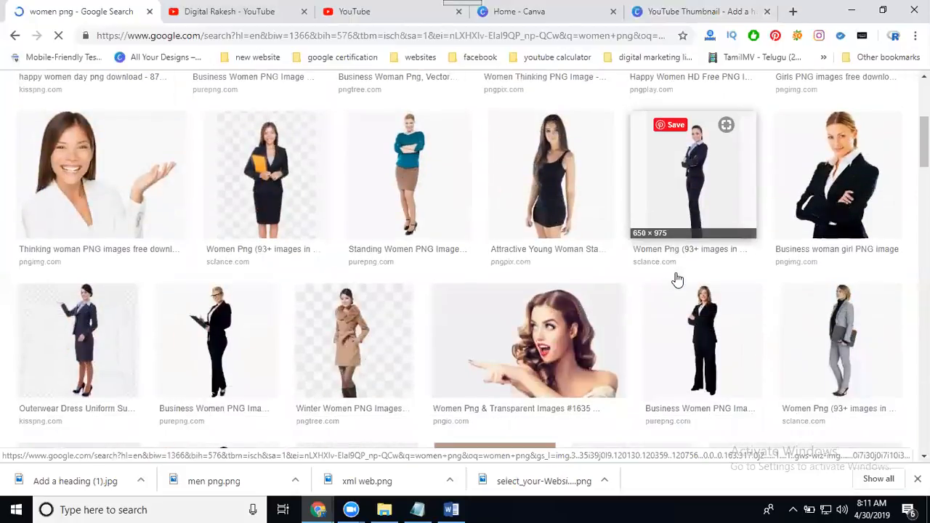
pyautogui.scroll(-2, 683, 276)
pyautogui.scroll(-2, 753, 243)
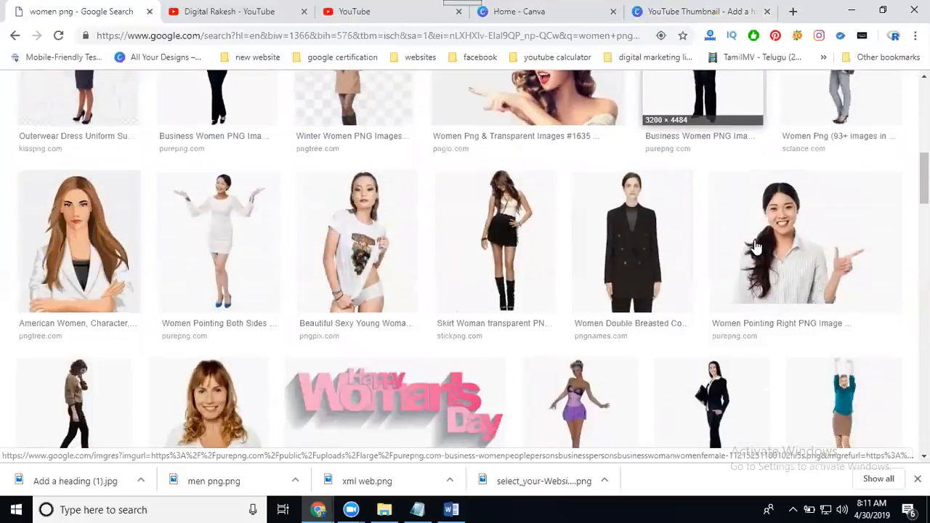
pyautogui.scroll(-3, 309, 246)
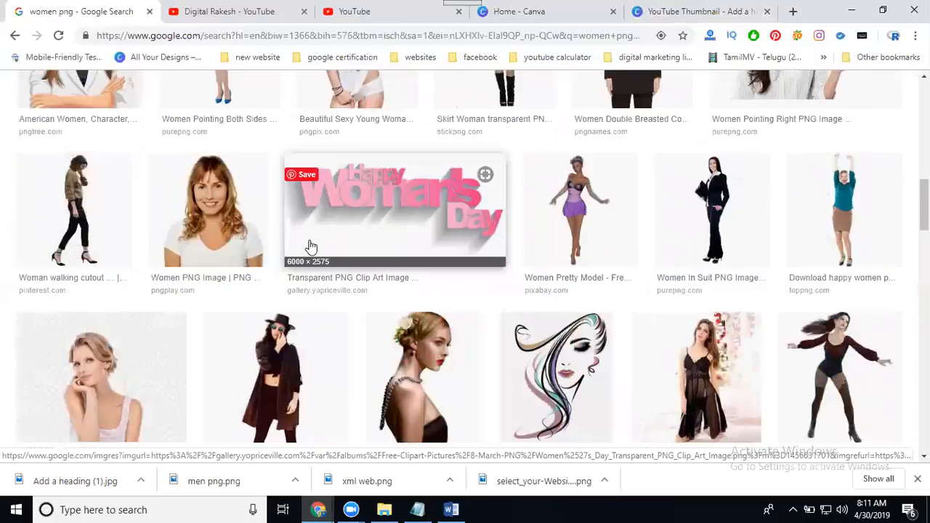
pyautogui.scroll(10, 309, 245)
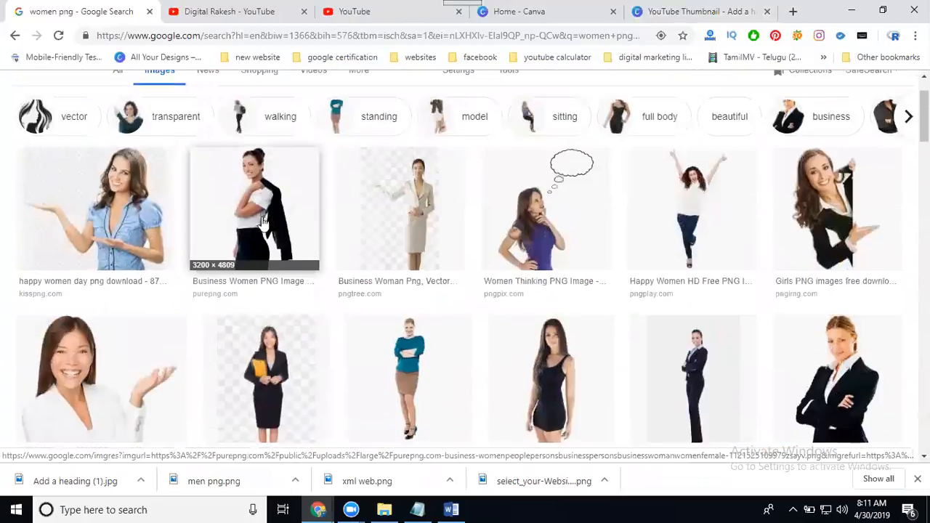
pyautogui.scroll(1, 263, 224)
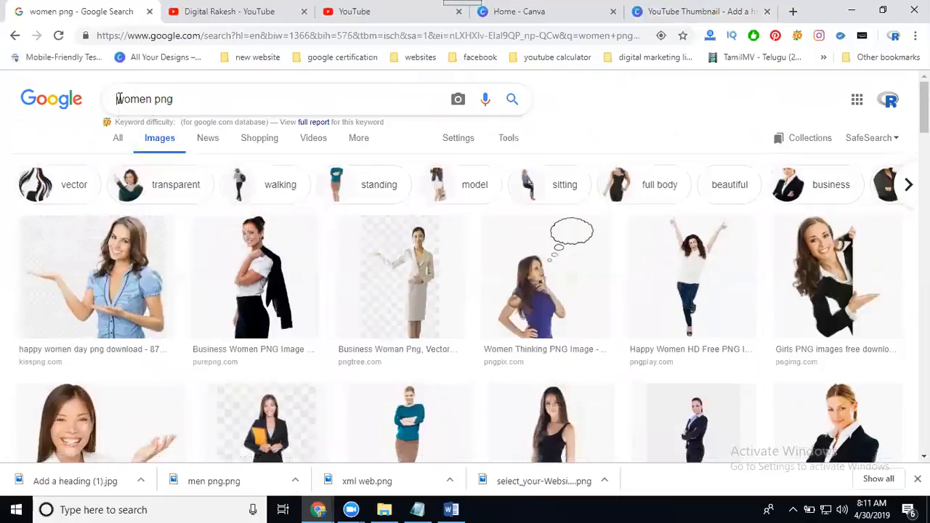
# Filter the results by "transparent", preview the woman pointing left and a related image, and rerun the plain "women png" search
pyautogui.click(157, 186)
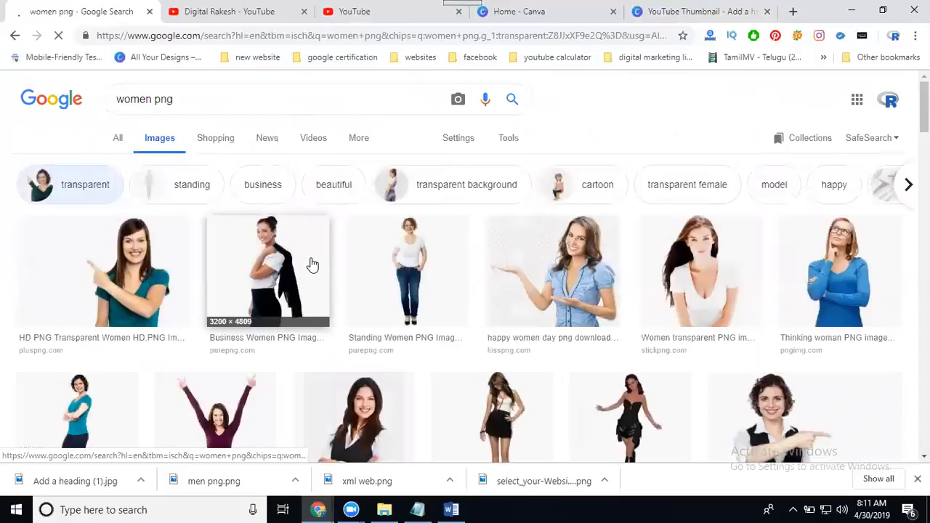
pyautogui.click(127, 251)
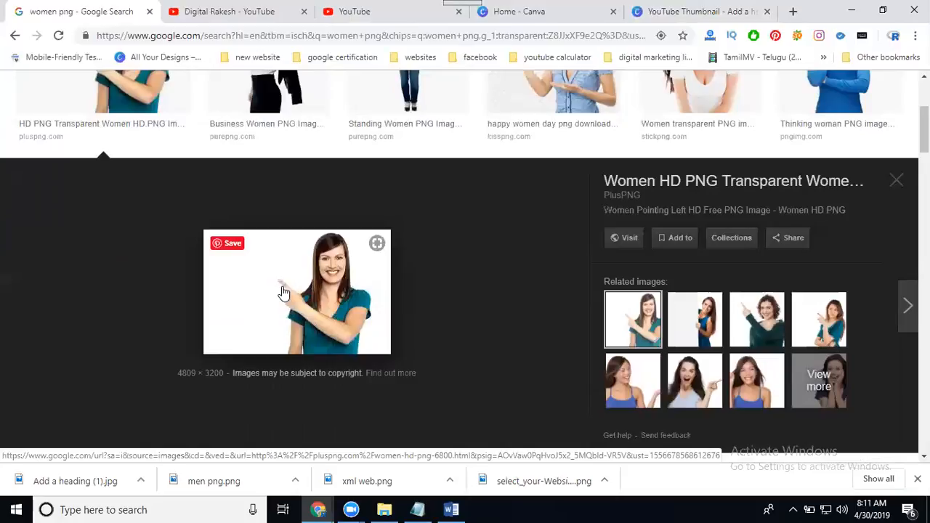
pyautogui.click(702, 334)
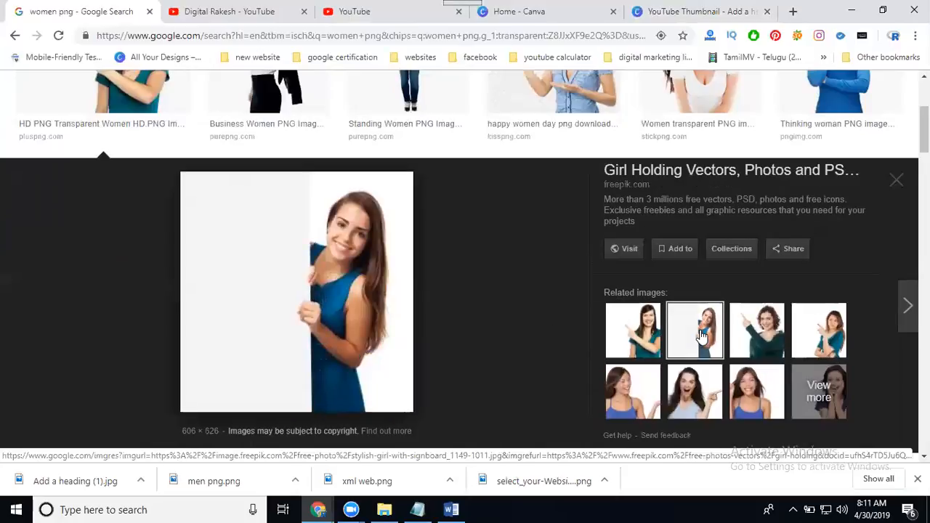
pyautogui.scroll(3, 318, 291)
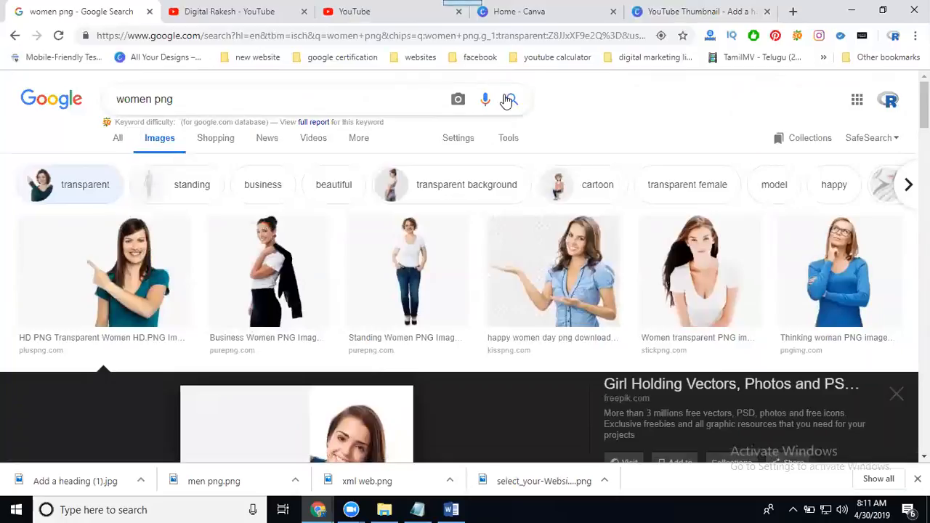
pyautogui.click(513, 102)
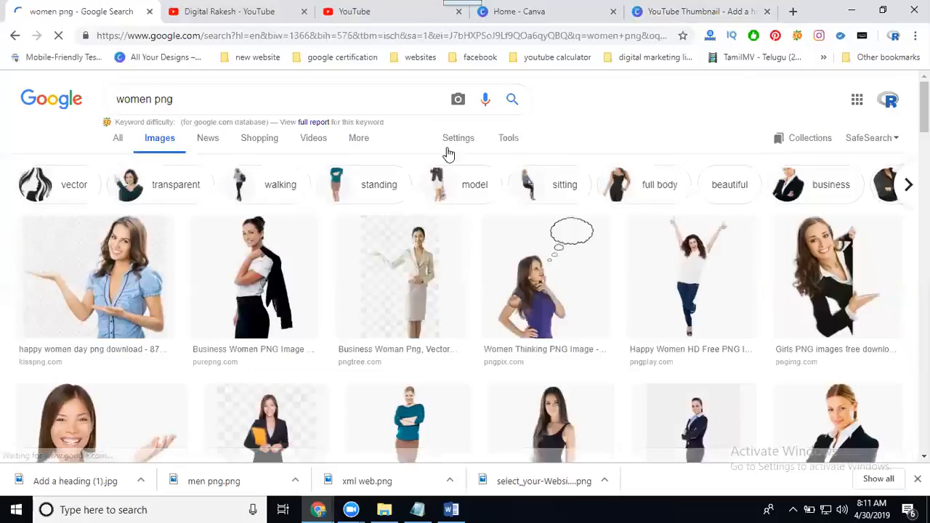
# Narrow the results to "transparent" and "transparent background", and return to the unfiltered "women png" search
pyautogui.click(185, 187)
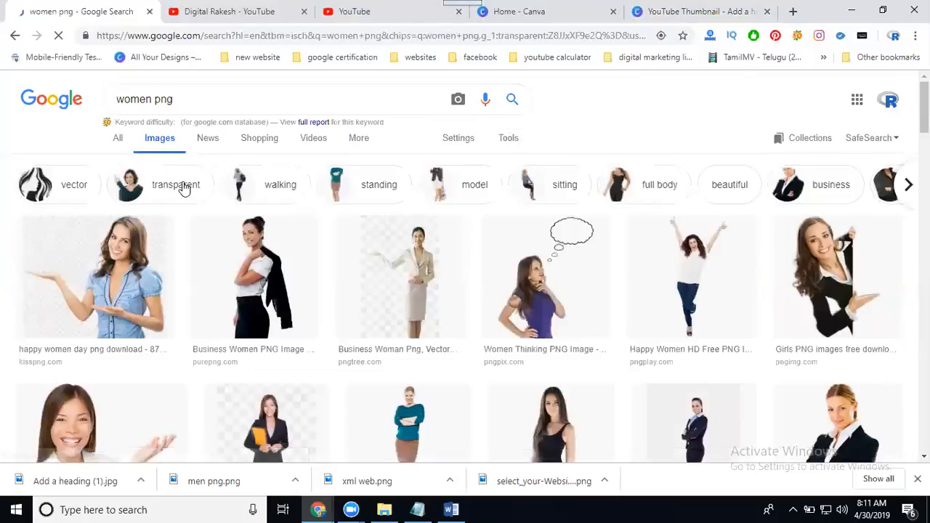
pyautogui.click(437, 195)
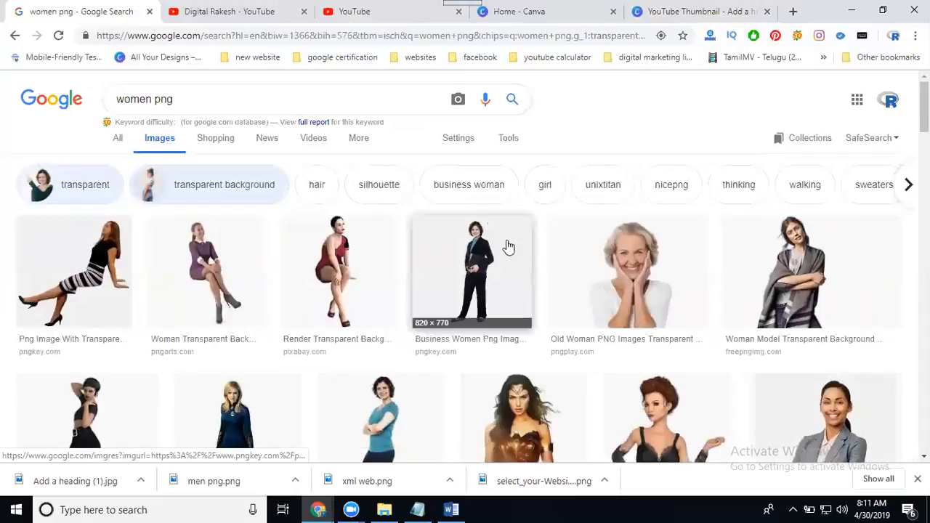
pyautogui.click(512, 101)
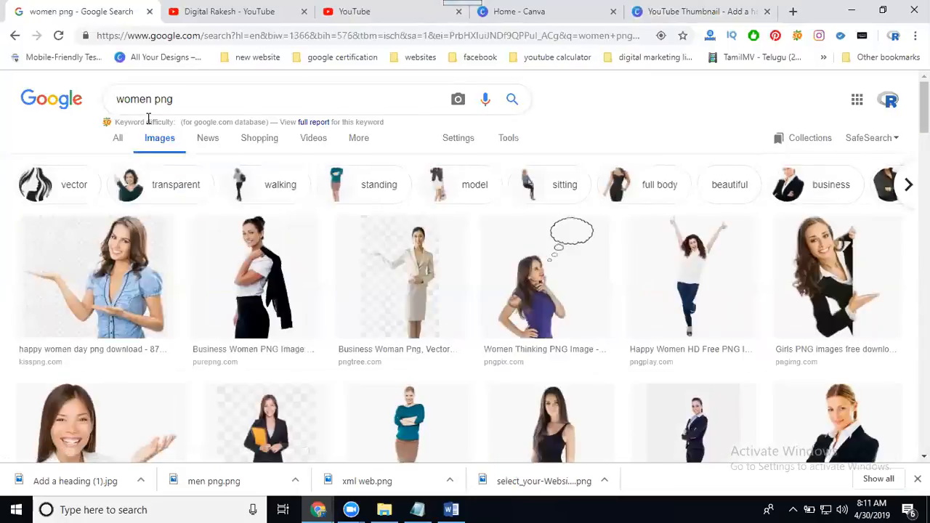
# Filter the results by "business" and open the related cartoon businesswoman with crossed arms on a checkered background
pyautogui.click(819, 192)
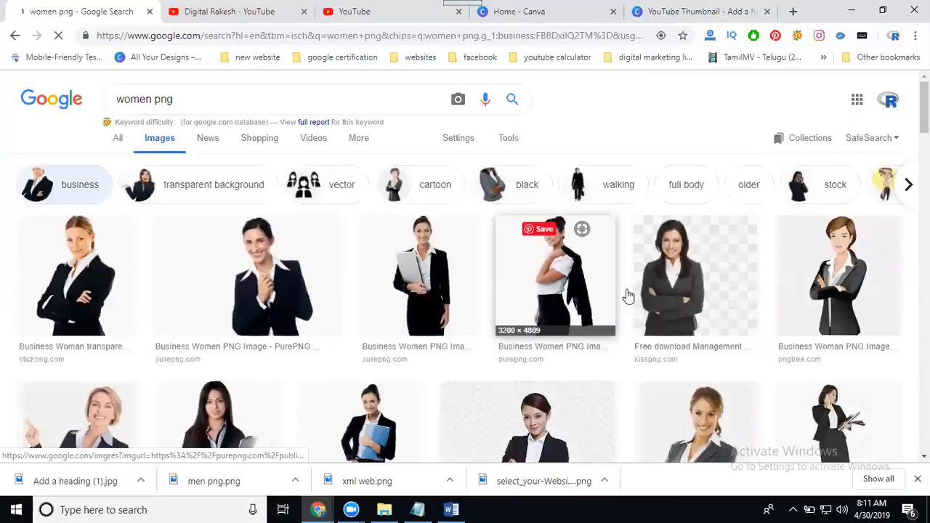
pyautogui.scroll(-1, 840, 277)
pyautogui.click(841, 247)
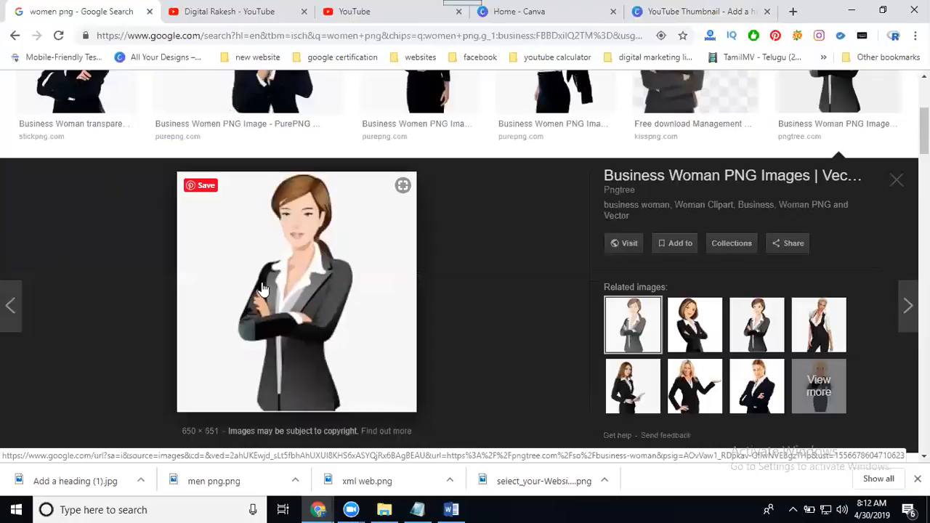
pyautogui.click(704, 327)
pyautogui.click(755, 331)
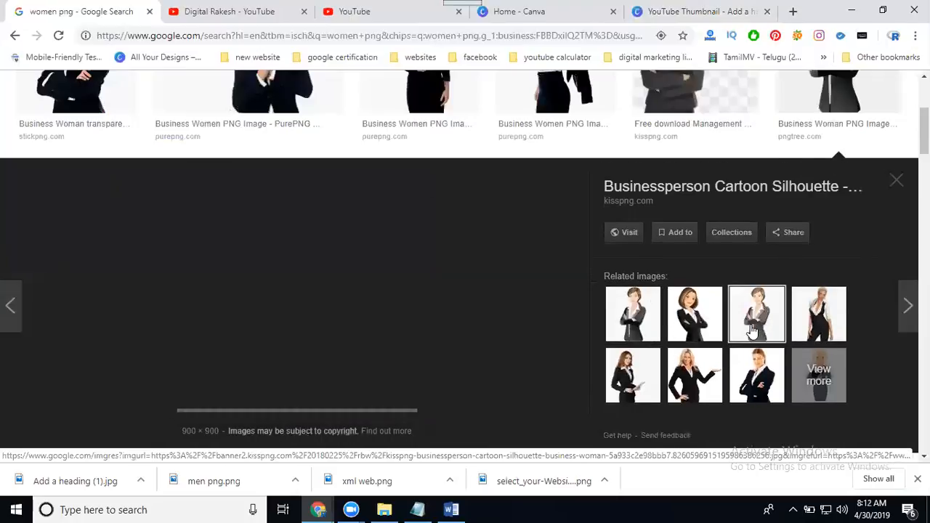
pyautogui.click(700, 332)
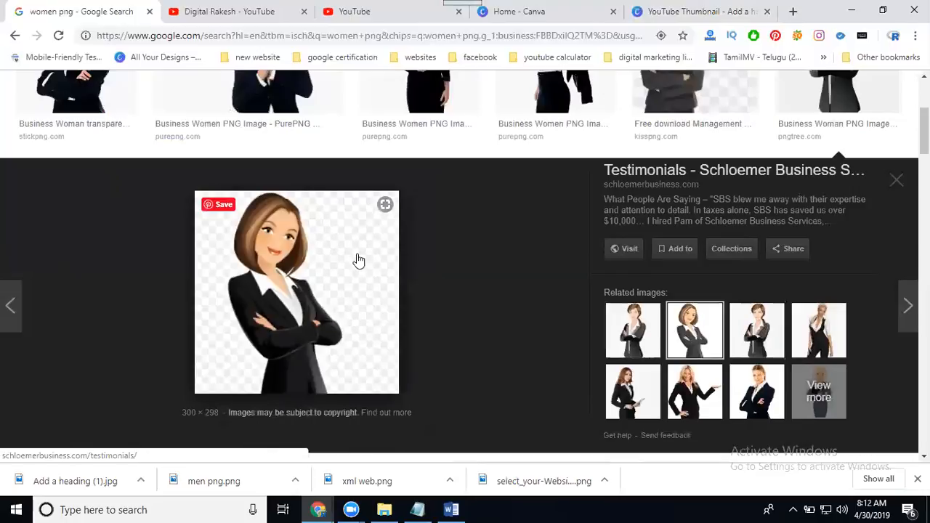
# Save the cartoon businesswoman image to the Downloads folder as "dre w" in PNG format
pyautogui.rightClick(289, 268)
pyautogui.click(323, 134)
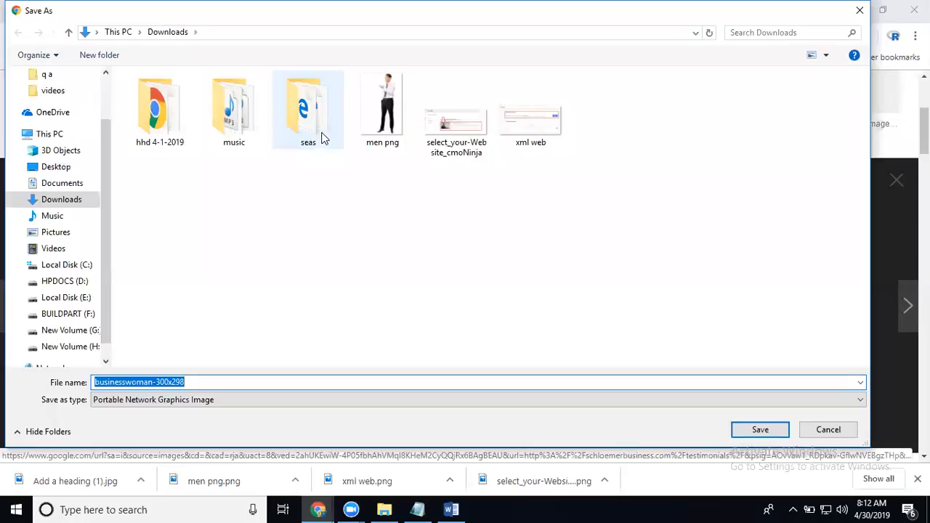
pyautogui.write('d')
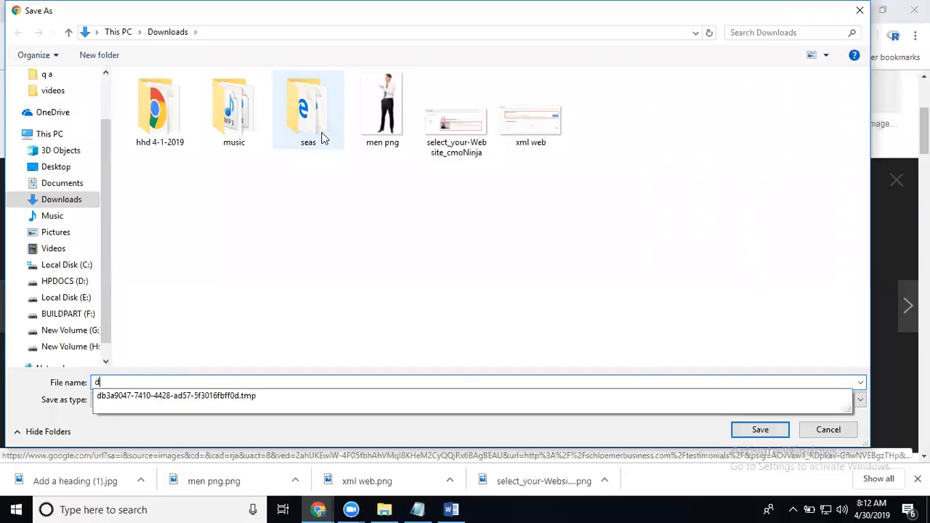
pyautogui.write('re w')
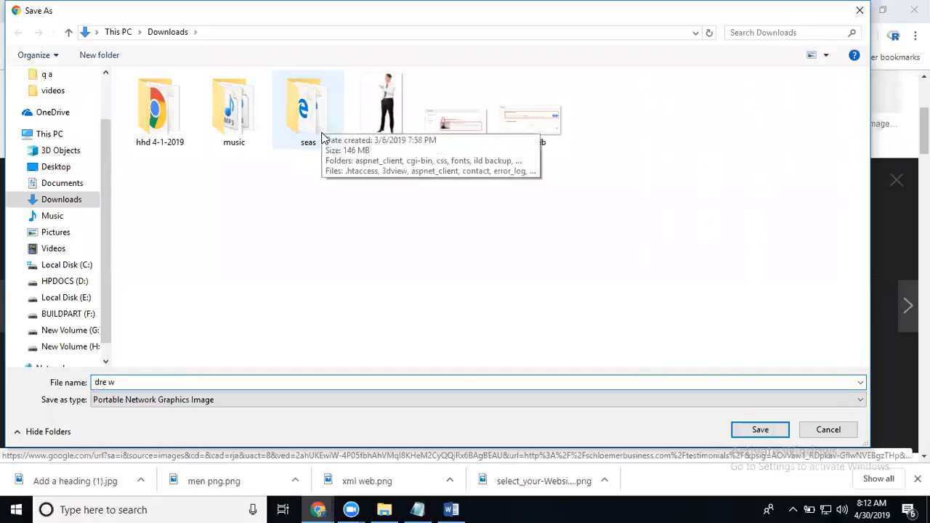
pyautogui.press('Return')
# Switch to the Canva thumbnail design, upload the "dre w" image and place the woman over the sitemap screenshot, left of the man
pyautogui.click(658, 9)
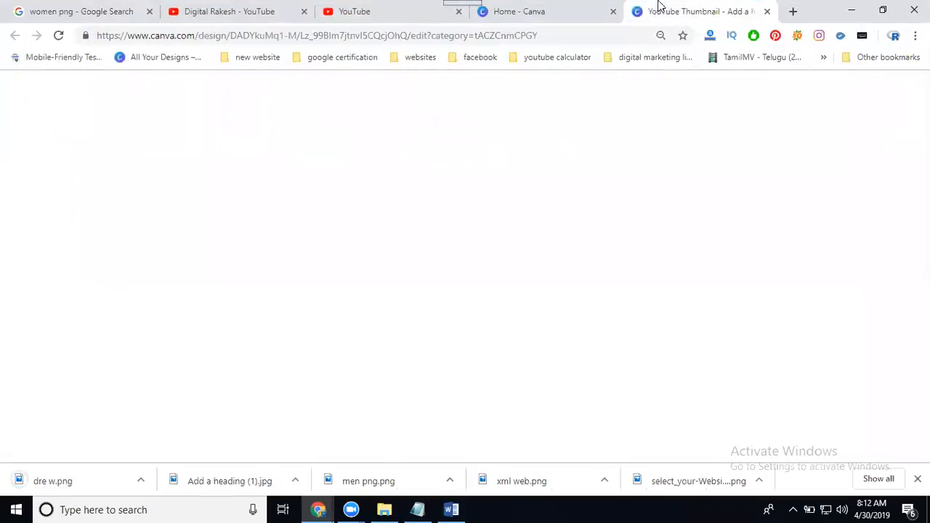
pyautogui.click(293, 221)
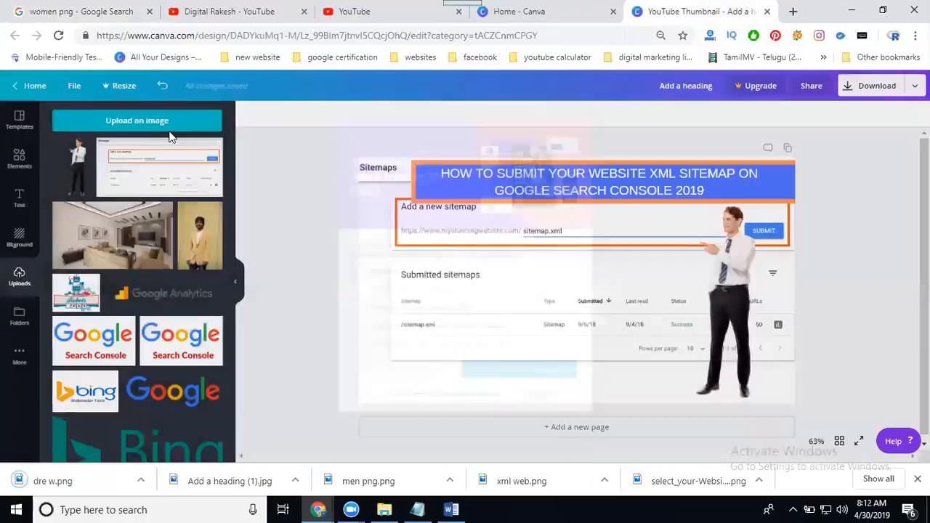
pyautogui.click(152, 122)
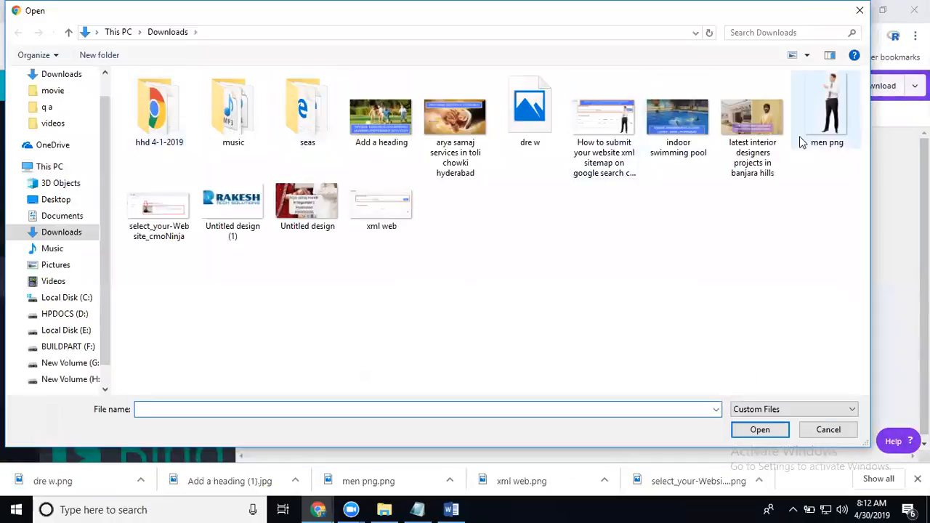
pyautogui.doubleClick(525, 150)
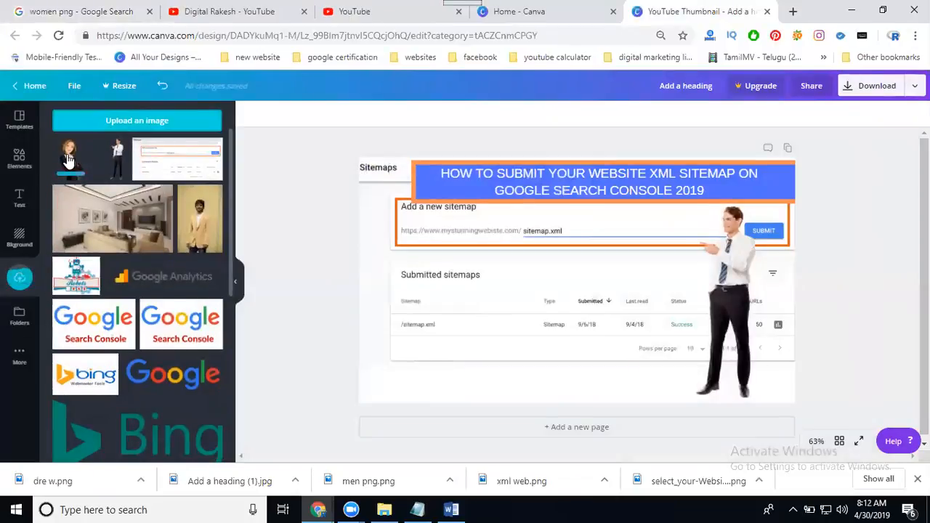
pyautogui.click(68, 160)
pyautogui.moveTo(592, 301); pyautogui.dragTo(529, 336)
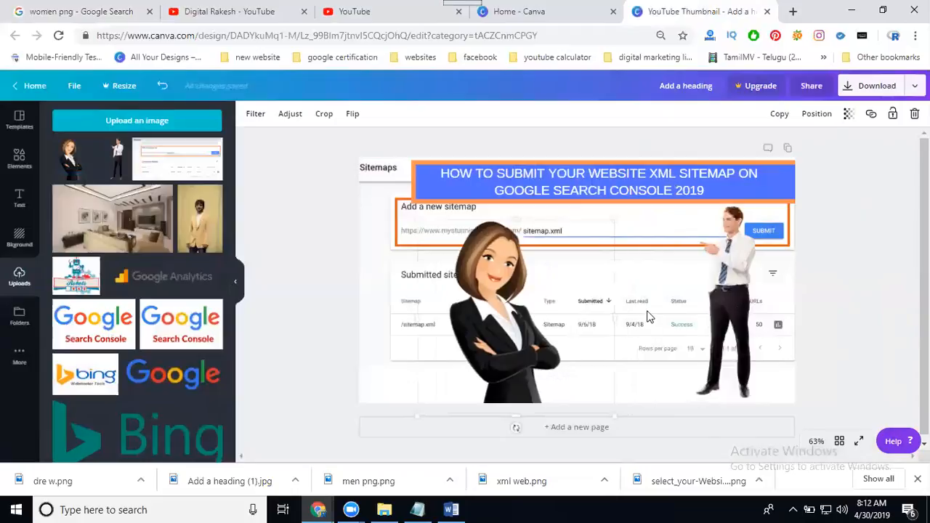
# Delete the woman from the thumbnail and slightly shift the sitemap screenshot and the pointing man
pyautogui.press('Delete')
pyautogui.moveTo(576, 271); pyautogui.dragTo(593, 285)
pyautogui.moveTo(726, 281)
pyautogui.mouseDown()
pyautogui.moveTo(741, 278)
pyautogui.moveTo(727, 298)
pyautogui.moveTo(729, 285)
pyautogui.mouseUp()
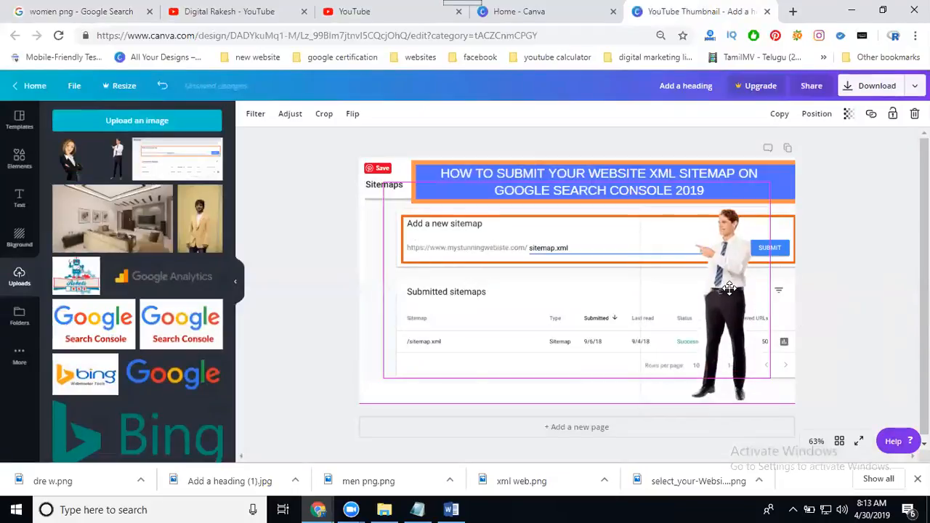
pyautogui.click(872, 292)
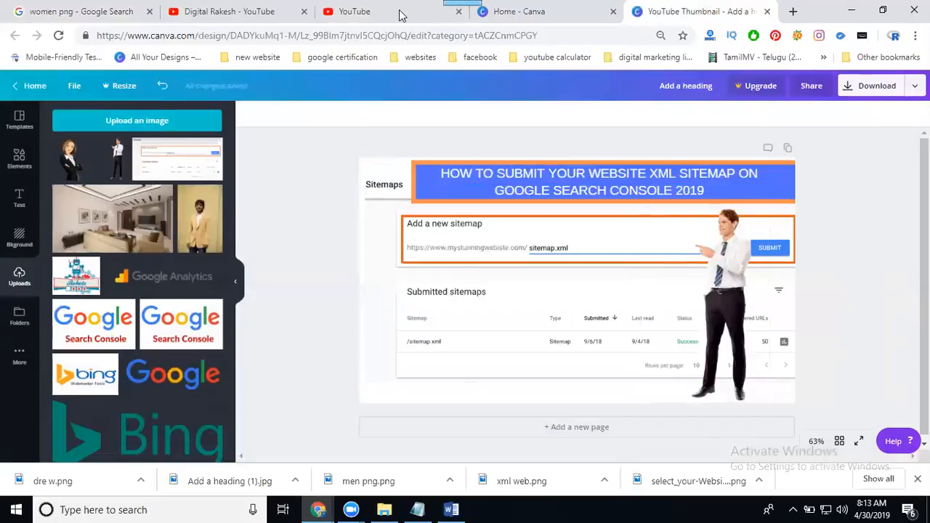
# Close the thumbnail design, return to the YouTube video list and open "How to create and upload xml sitemap in your website cpanel 2019" for editing
pyautogui.hotkey('ctrl', 'w')
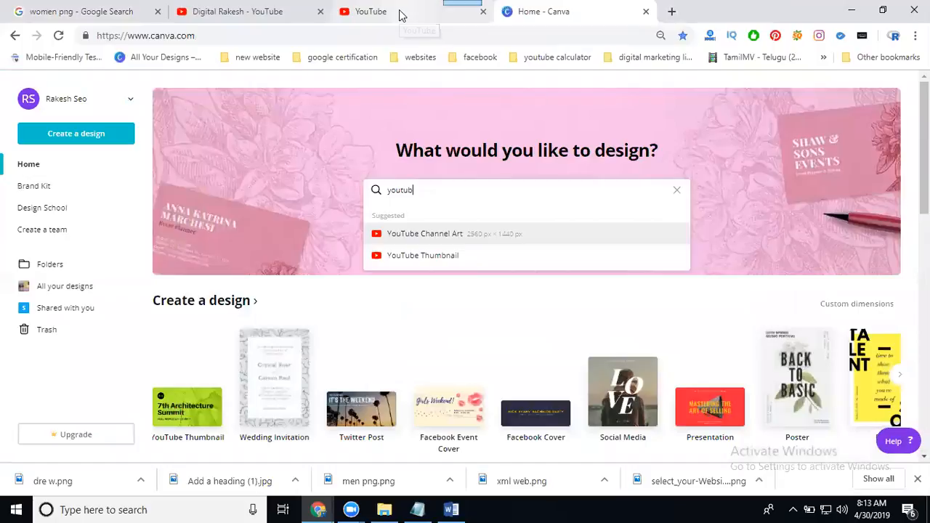
pyautogui.click(400, 15)
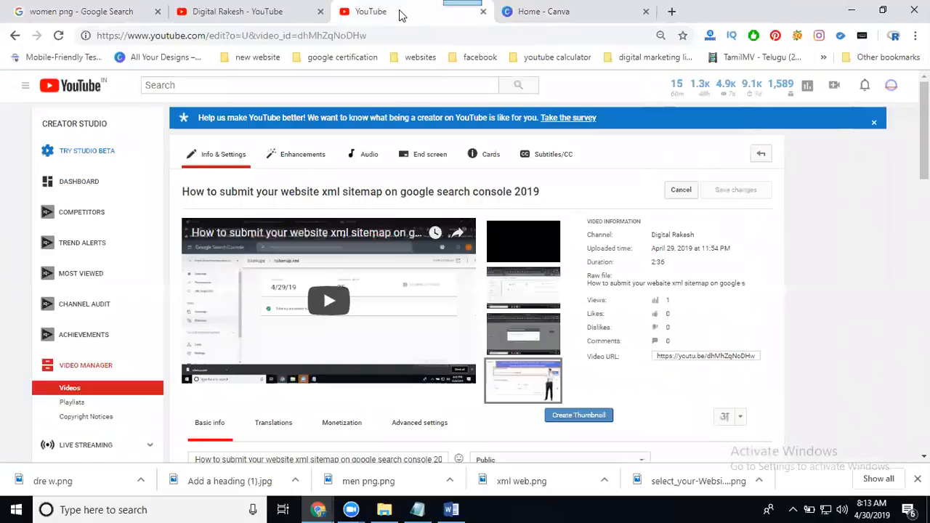
pyautogui.click(761, 156)
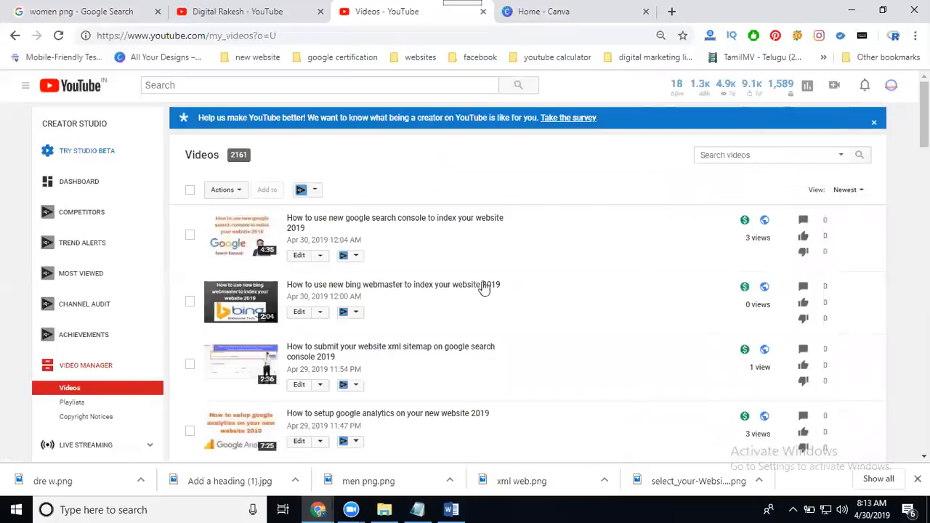
pyautogui.scroll(-3, 480, 285)
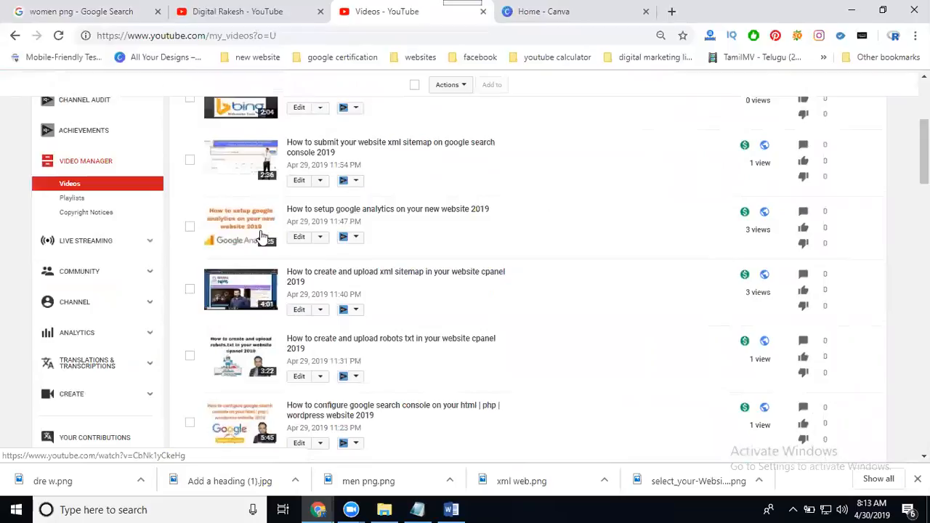
pyautogui.scroll(-8, 263, 236)
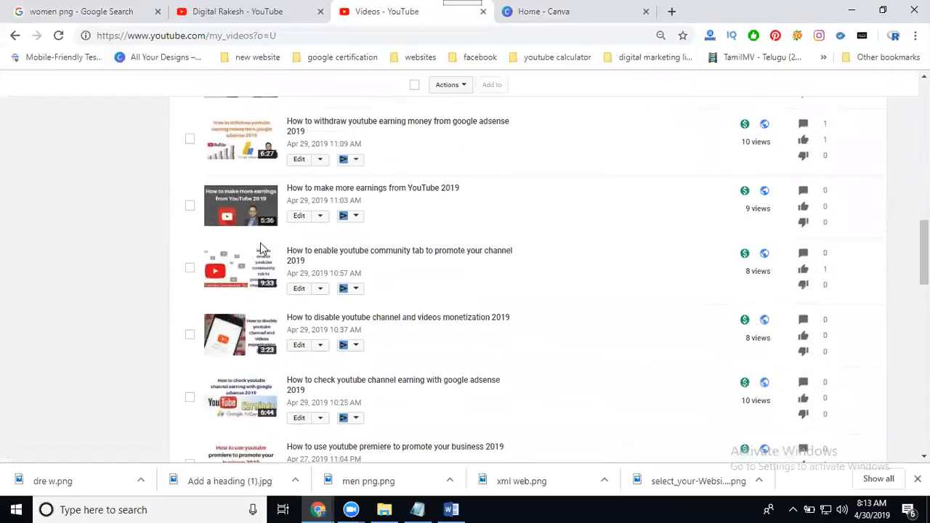
pyautogui.scroll(-3, 261, 246)
pyautogui.scroll(10, 261, 246)
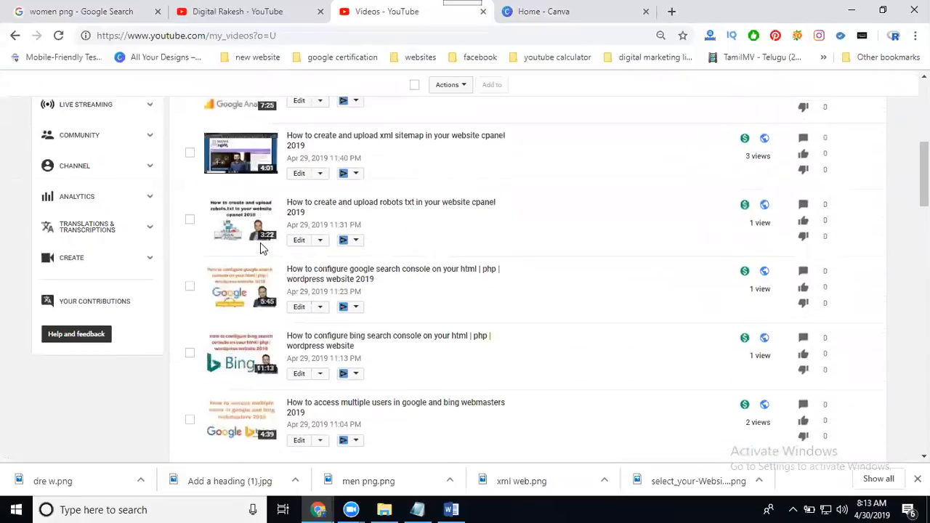
pyautogui.scroll(5, 260, 243)
pyautogui.scroll(-3, 263, 242)
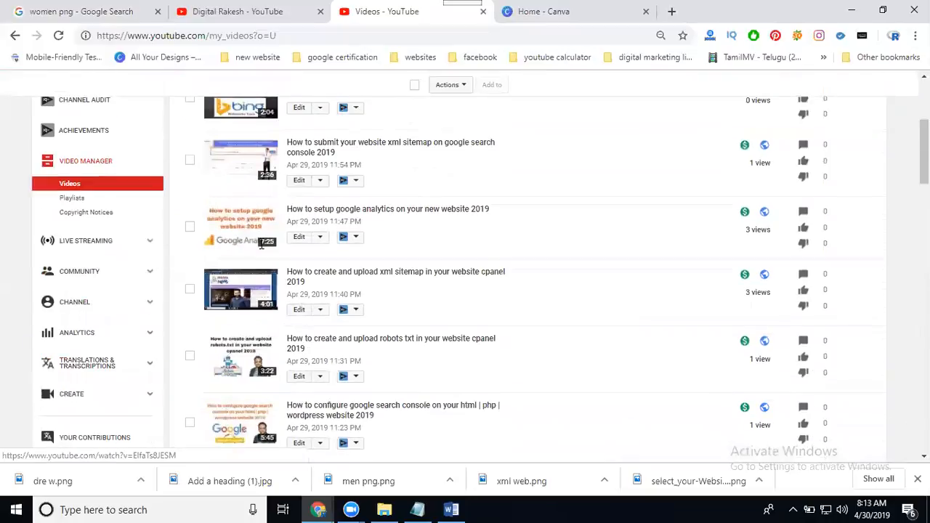
pyautogui.click(300, 311)
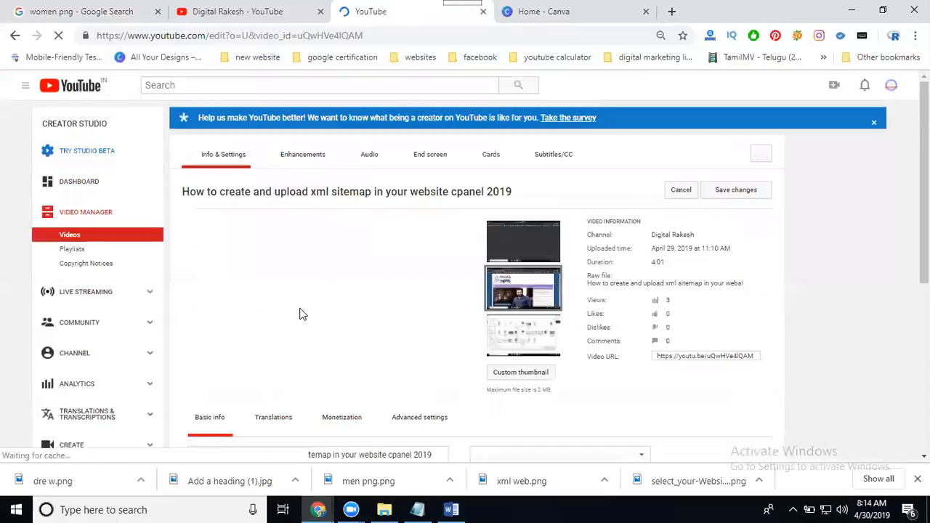
# Copy the video's title and start a new YouTube Thumbnail design in Canva
pyautogui.scroll(-3, 322, 286)
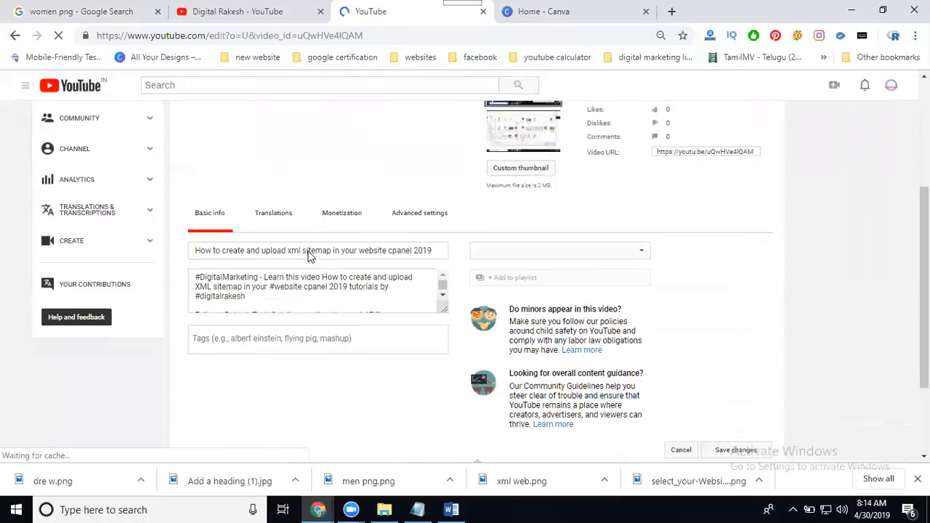
pyautogui.tripleClick(309, 255)
pyautogui.hotkey('ctrl', 'c')
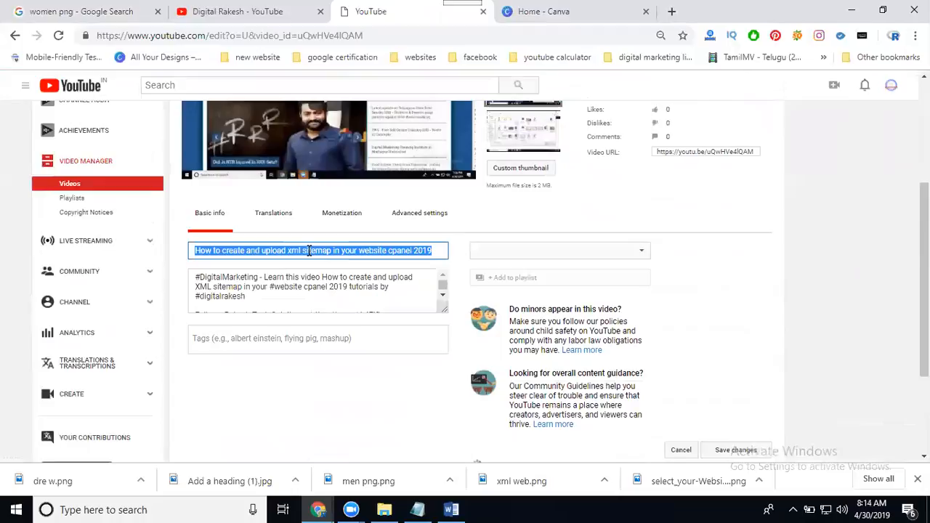
pyautogui.click(519, 20)
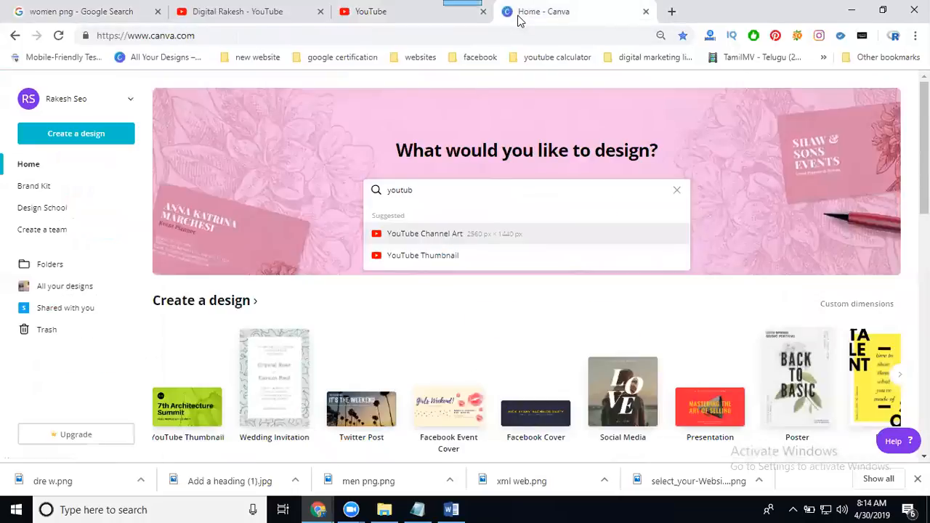
pyautogui.click(427, 259)
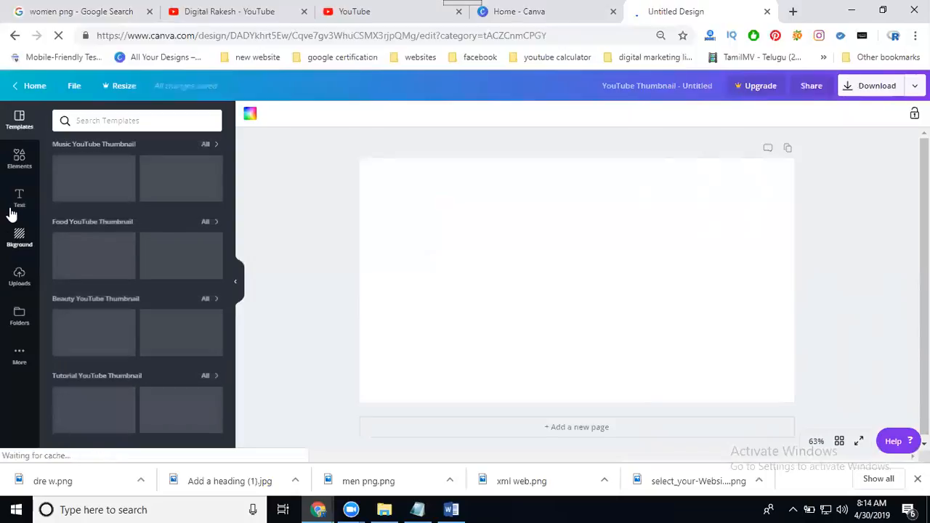
# Look through the YouTube thumbnail templates and apply the "february playlist" template from the music category
pyautogui.click(20, 165)
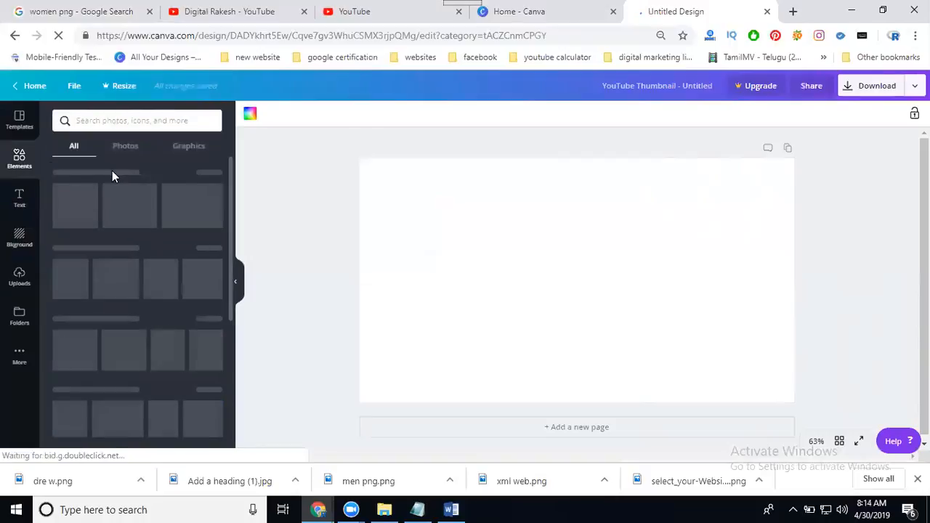
pyautogui.click(16, 120)
pyautogui.scroll(-6, 130, 214)
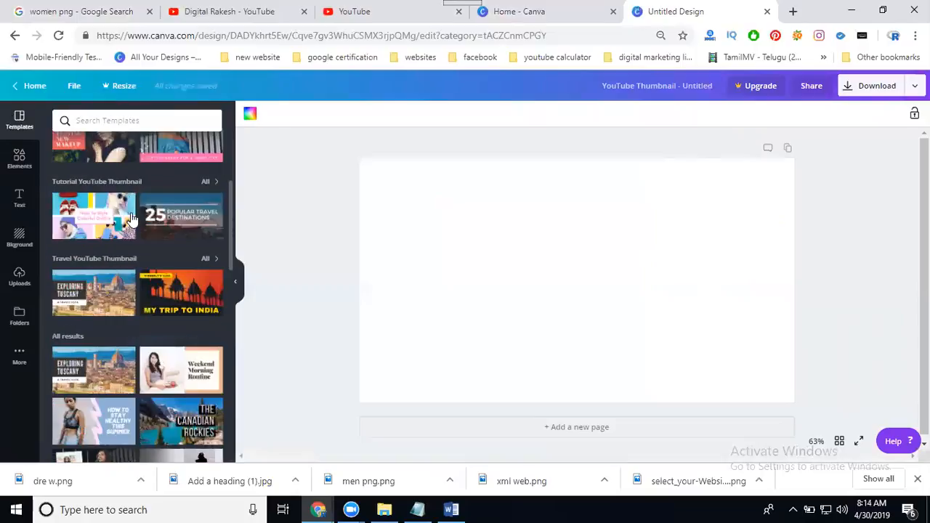
pyautogui.scroll(-5, 131, 215)
pyautogui.scroll(3, 131, 214)
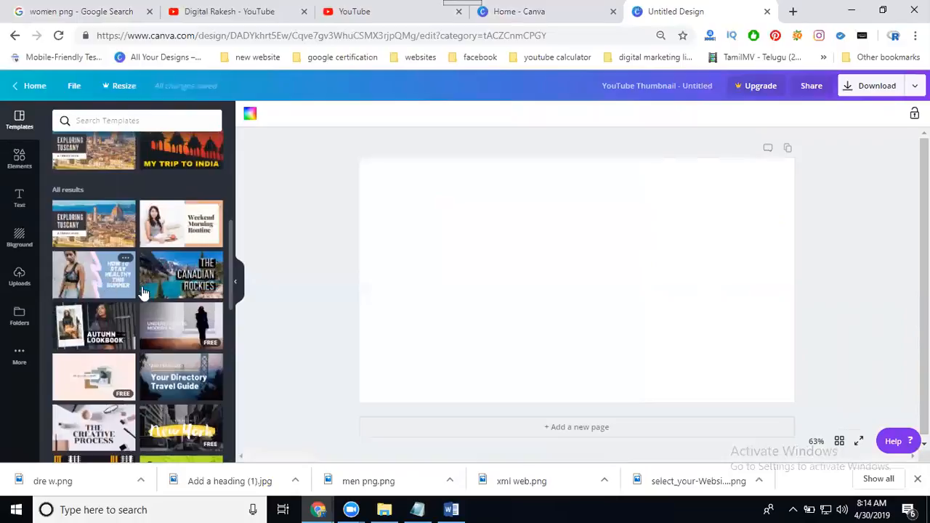
pyautogui.scroll(-3, 145, 320)
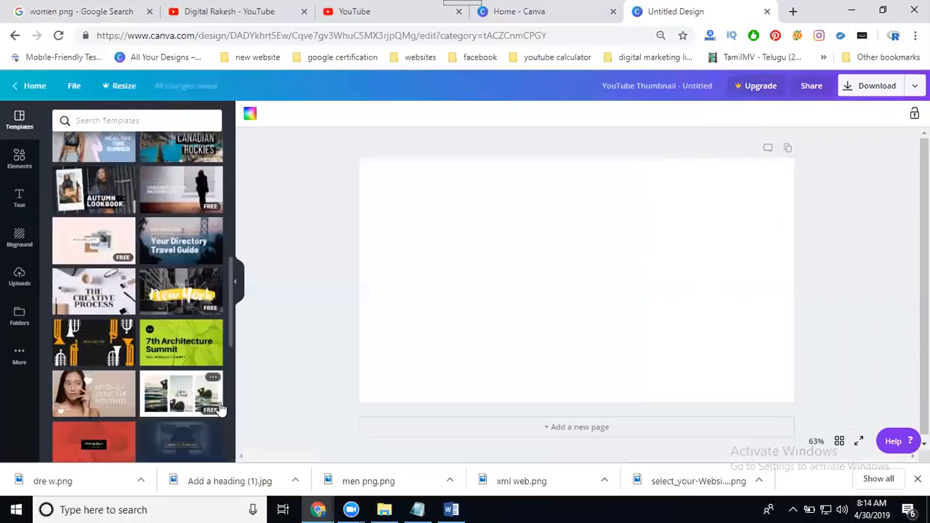
pyautogui.scroll(-2, 185, 389)
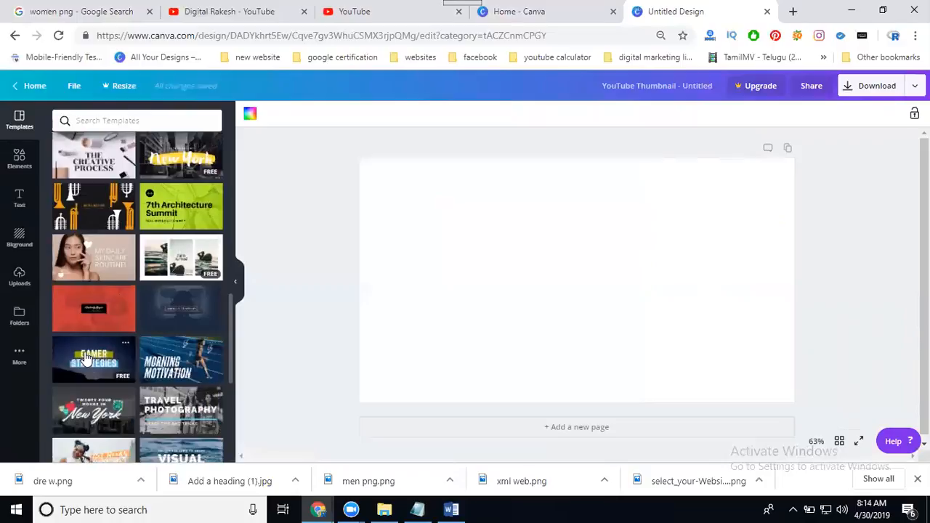
pyautogui.scroll(-2, 91, 327)
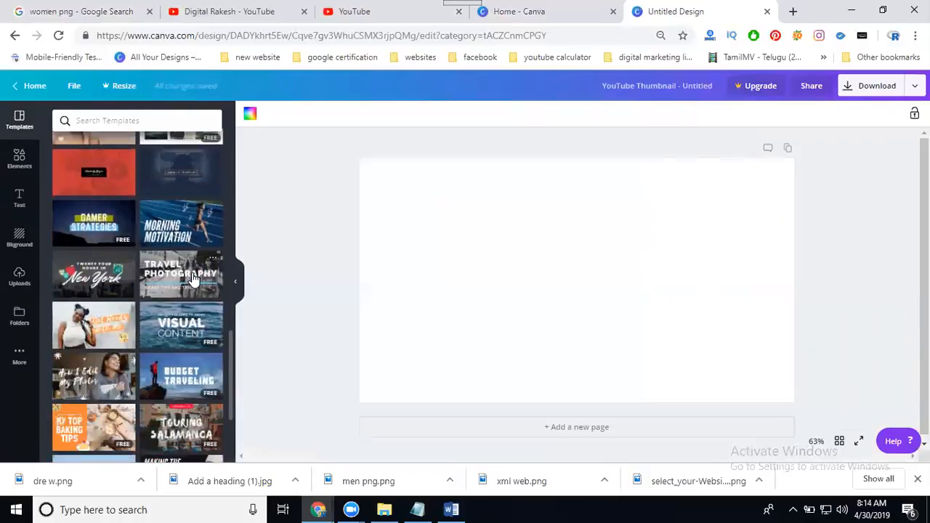
pyautogui.scroll(3, 135, 358)
pyautogui.scroll(10, 136, 354)
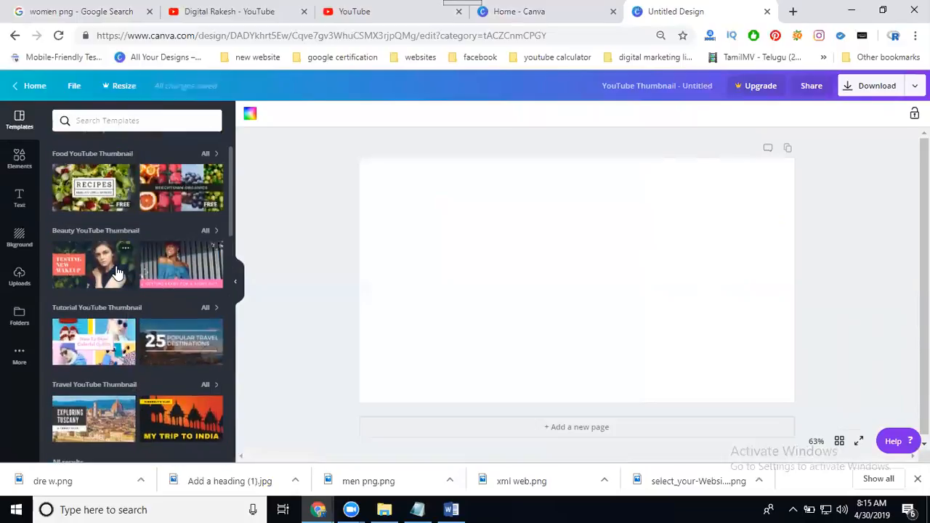
pyautogui.scroll(1, 116, 271)
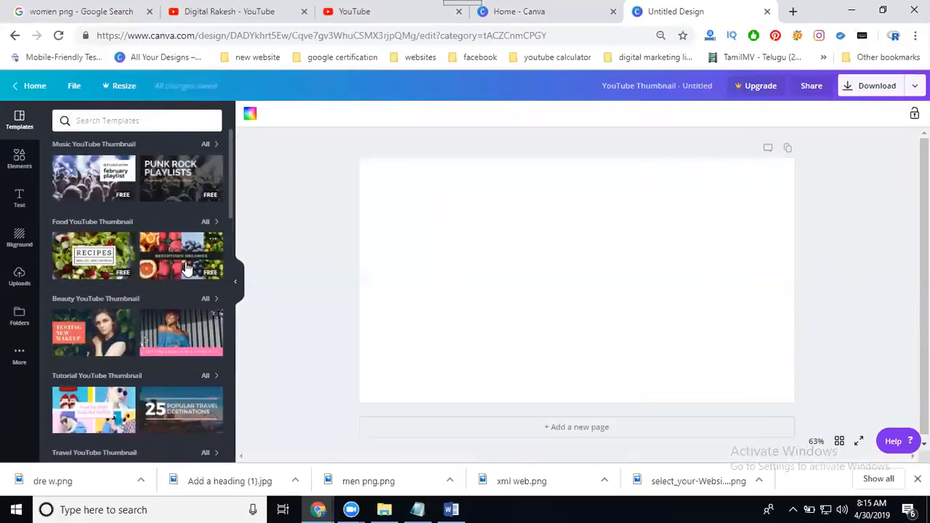
pyautogui.click(100, 195)
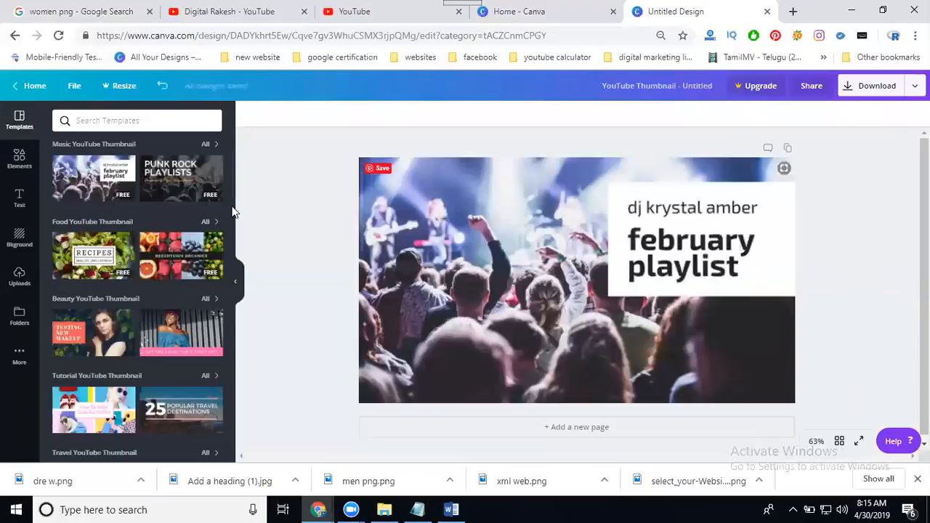
# Browse the full lists of recently used elements and free photos
pyautogui.click(18, 161)
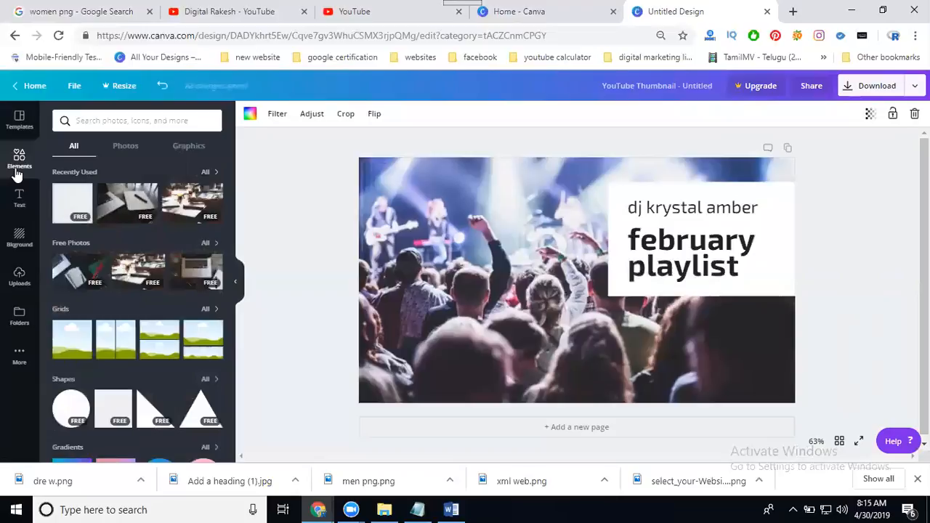
pyautogui.click(206, 174)
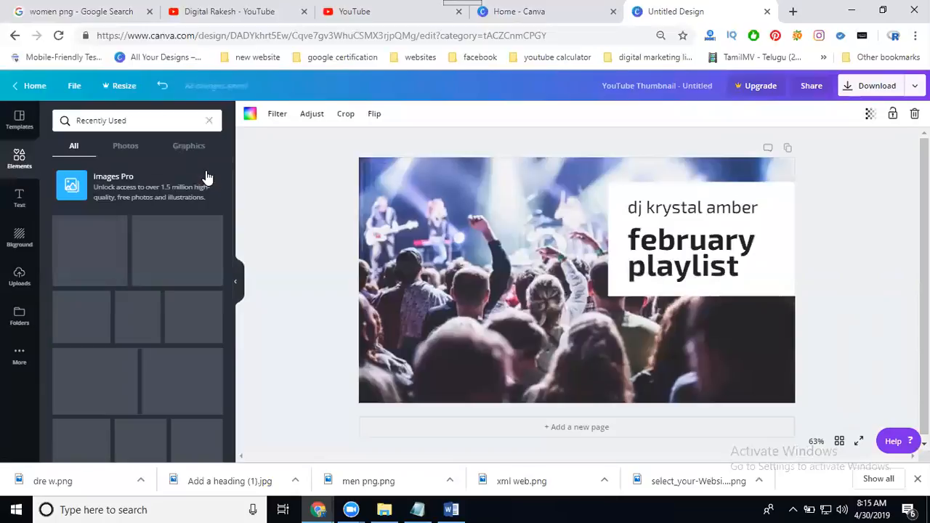
pyautogui.click(209, 121)
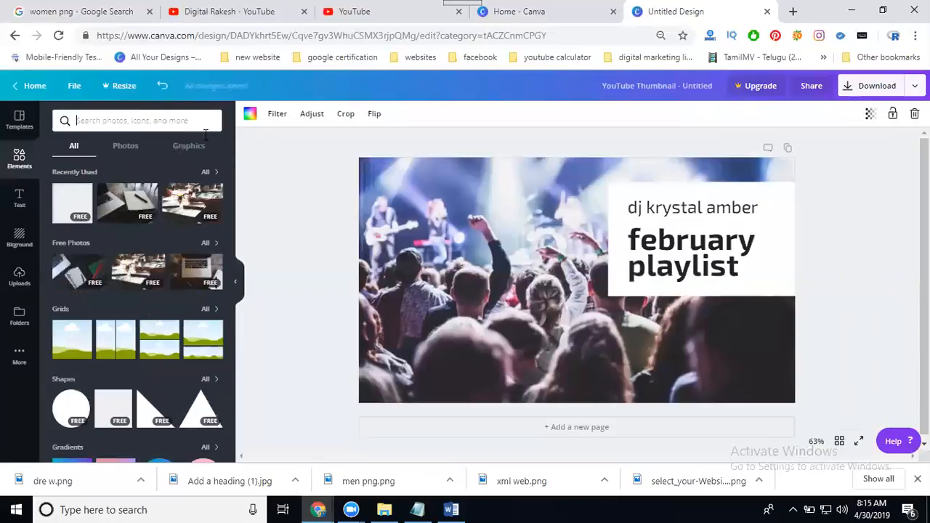
pyautogui.click(206, 243)
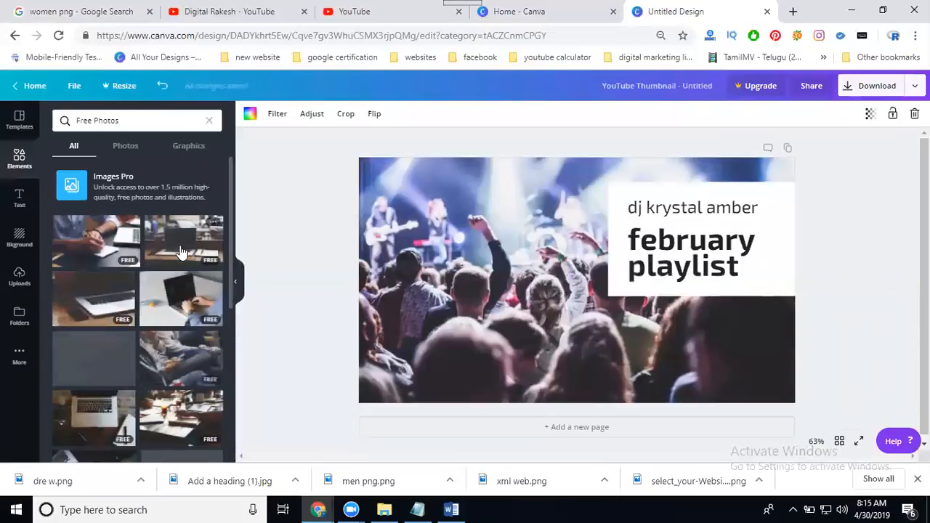
# Fill the thumbnail background with the free photo of a laptop and a red drink on an outdoor table
pyautogui.click(182, 250)
pyautogui.moveTo(450, 275); pyautogui.dragTo(429, 257)
pyautogui.moveTo(654, 354); pyautogui.dragTo(839, 410)
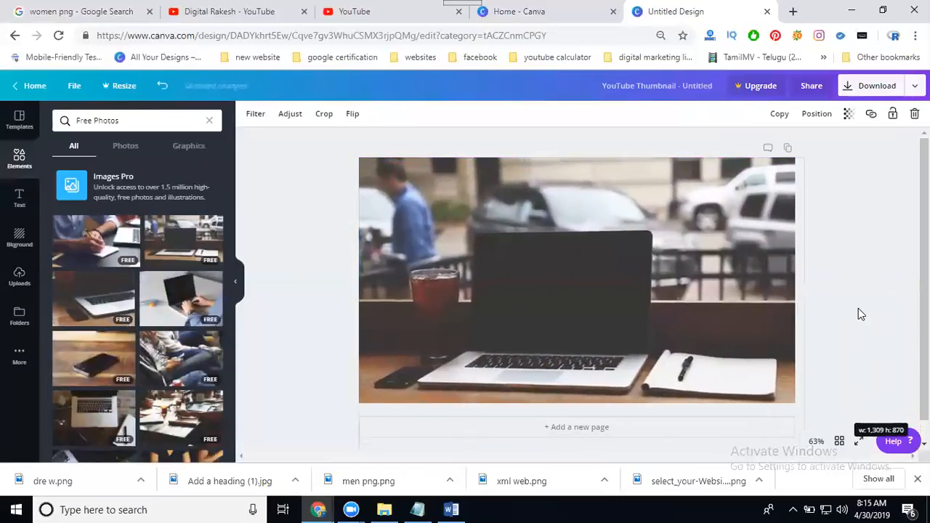
pyautogui.click(859, 308)
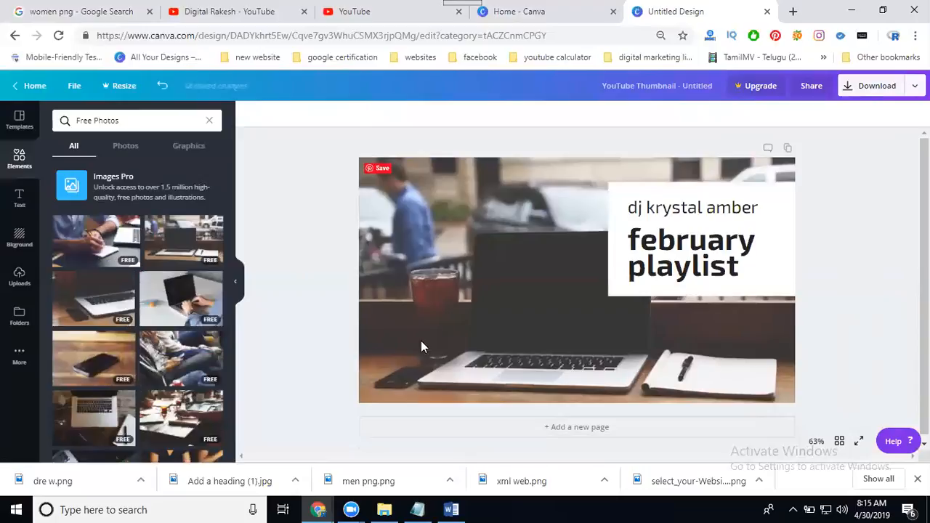
# Replace the thumbnail background with the free overhead photo of a laptop and earphones on a wooden desk
pyautogui.click(135, 417)
pyautogui.moveTo(509, 287); pyautogui.dragTo(442, 263)
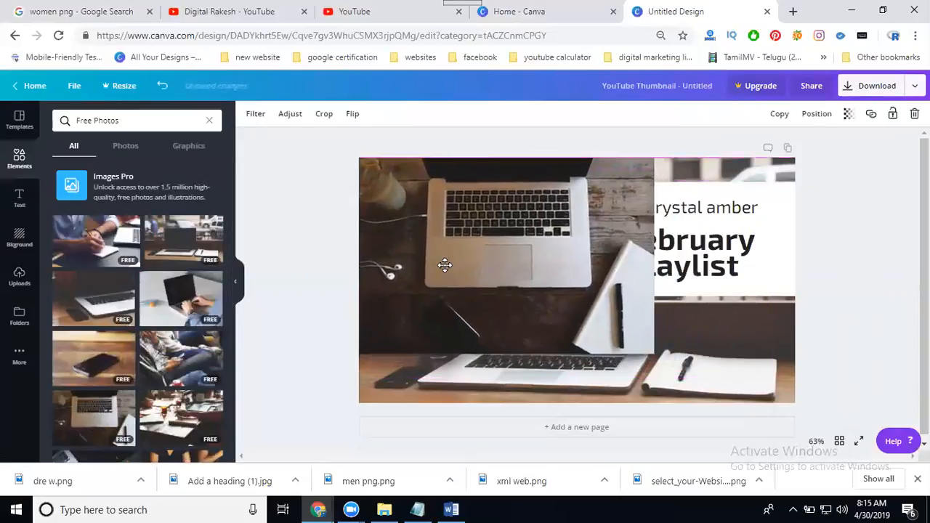
pyautogui.moveTo(653, 358); pyautogui.dragTo(837, 399)
pyautogui.click(865, 286)
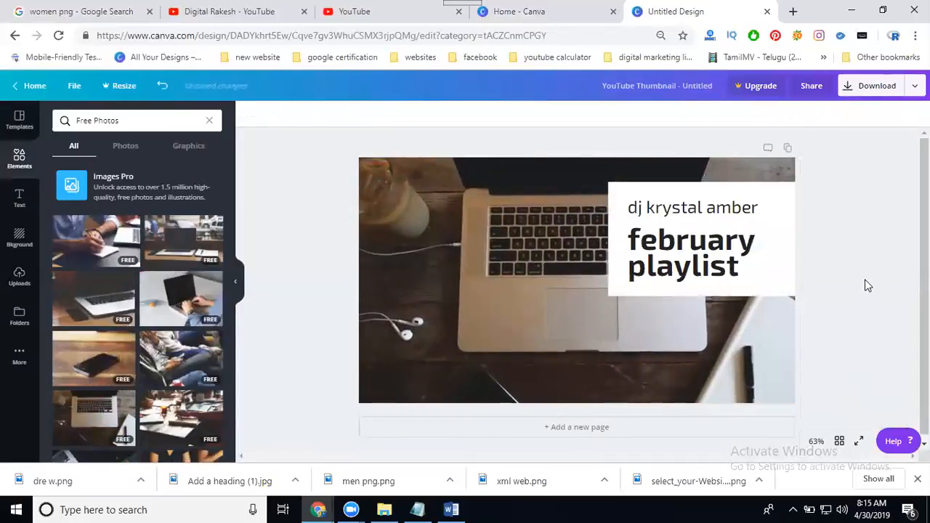
# Replace the "february playlist" heading with the copied video title
pyautogui.doubleClick(662, 245)
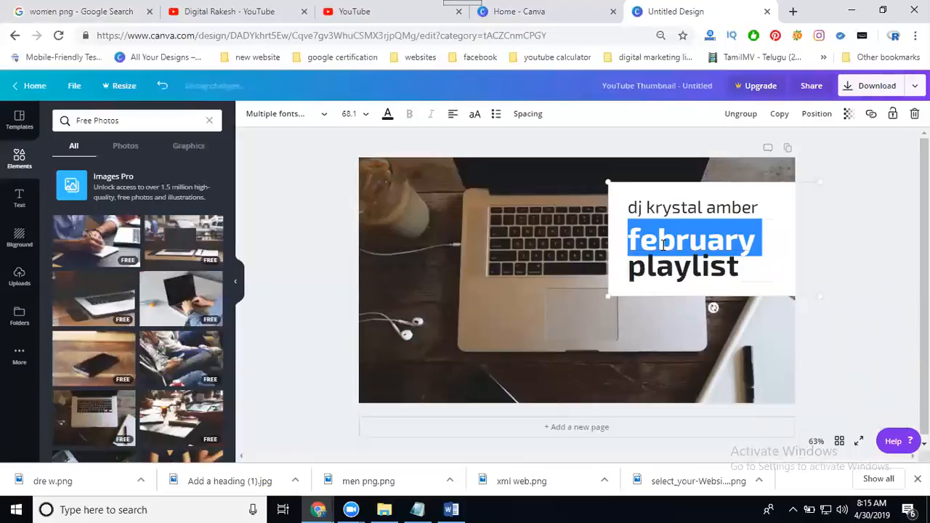
pyautogui.doubleClick(661, 254)
pyautogui.click(668, 250)
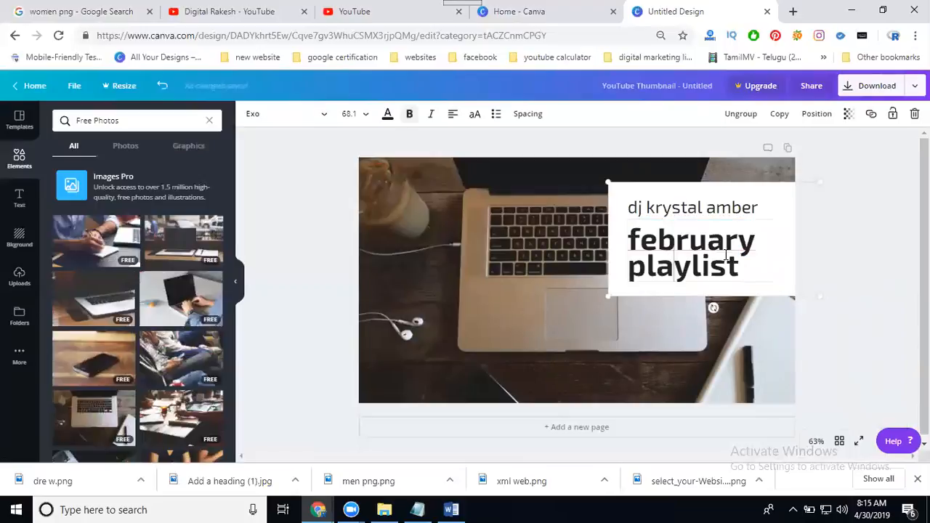
pyautogui.moveTo(726, 260); pyautogui.dragTo(632, 242)
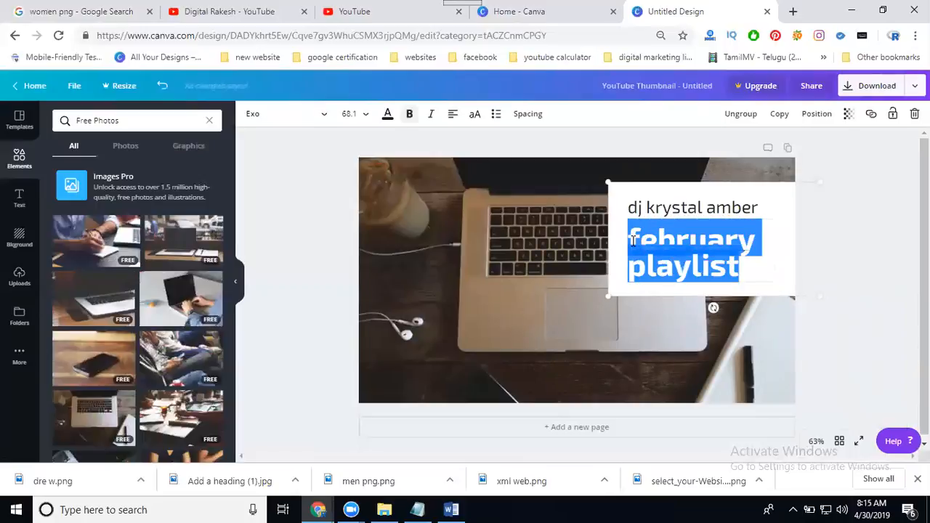
pyautogui.press('BackSpace')
pyautogui.hotkey('ctrl', 'v')
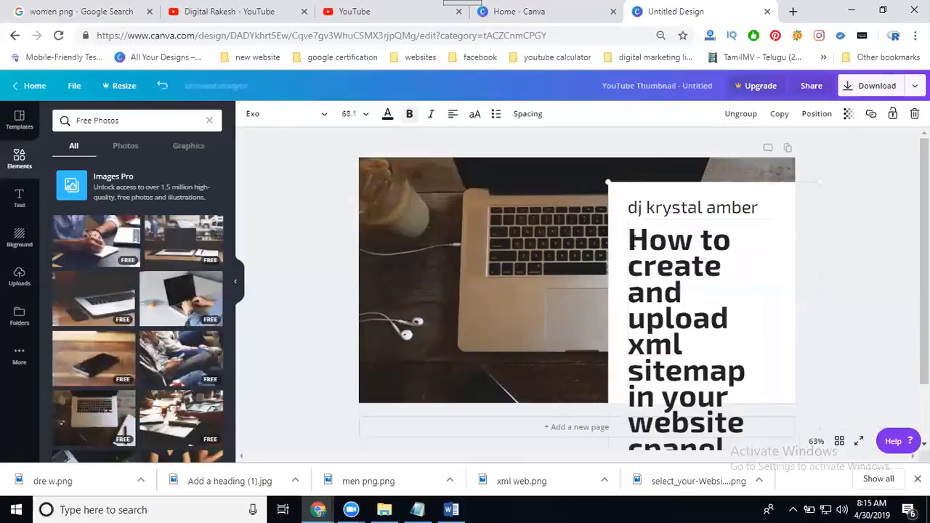
# Try deleting the white box behind the text and undo the deletion
pyautogui.click(665, 205)
pyautogui.click(665, 205)
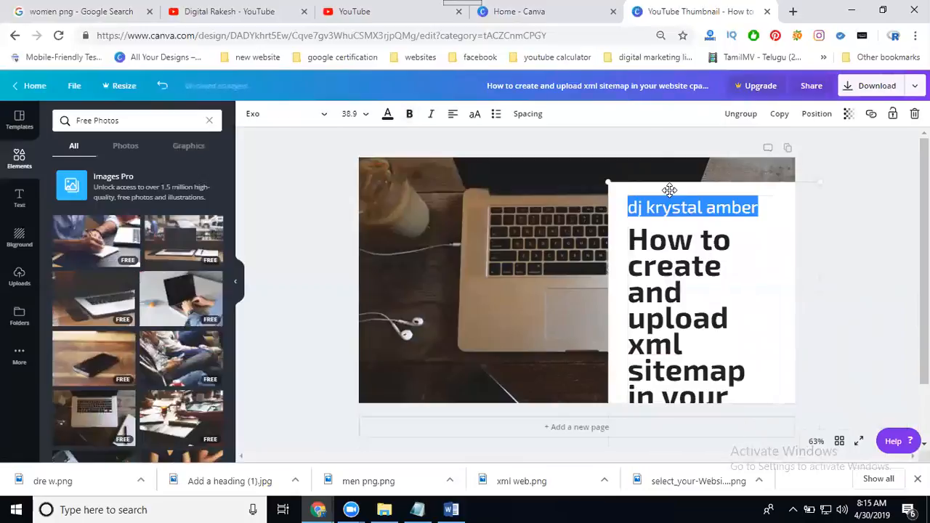
pyautogui.click(669, 264)
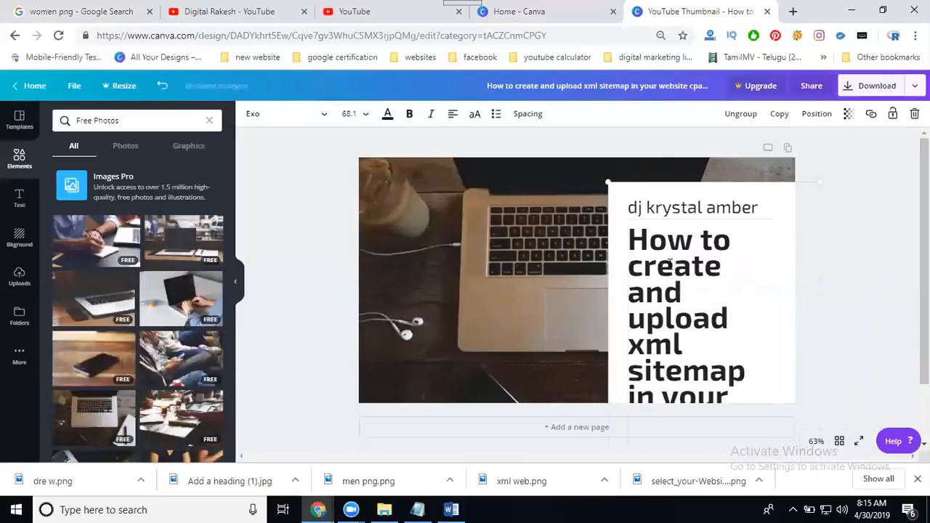
pyautogui.click(626, 276)
pyautogui.press('Delete')
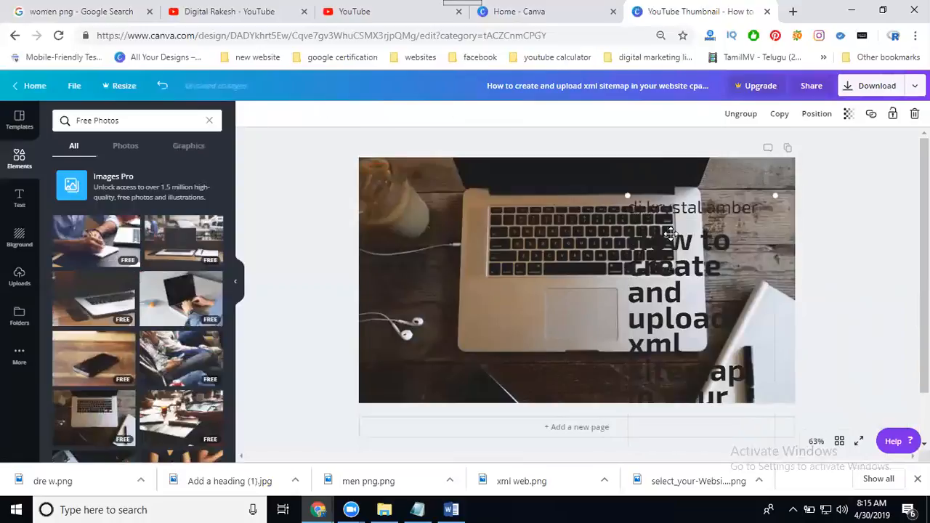
pyautogui.hotkey('ctrl', 'z')
pyautogui.click(631, 293)
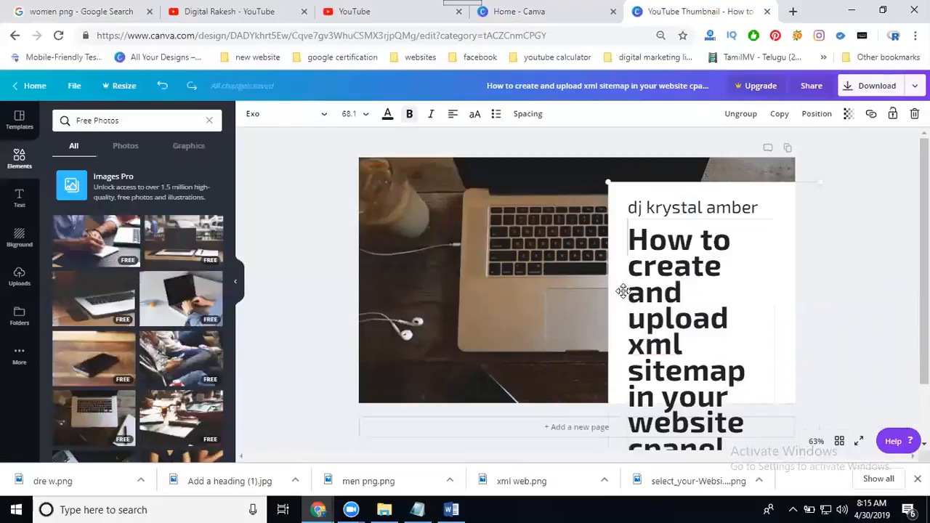
pyautogui.click(624, 285)
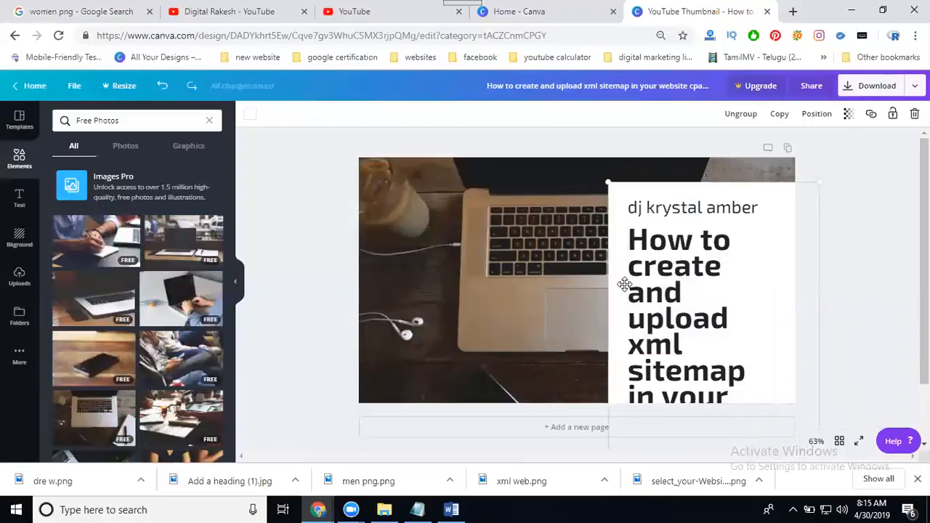
pyautogui.press('Delete')
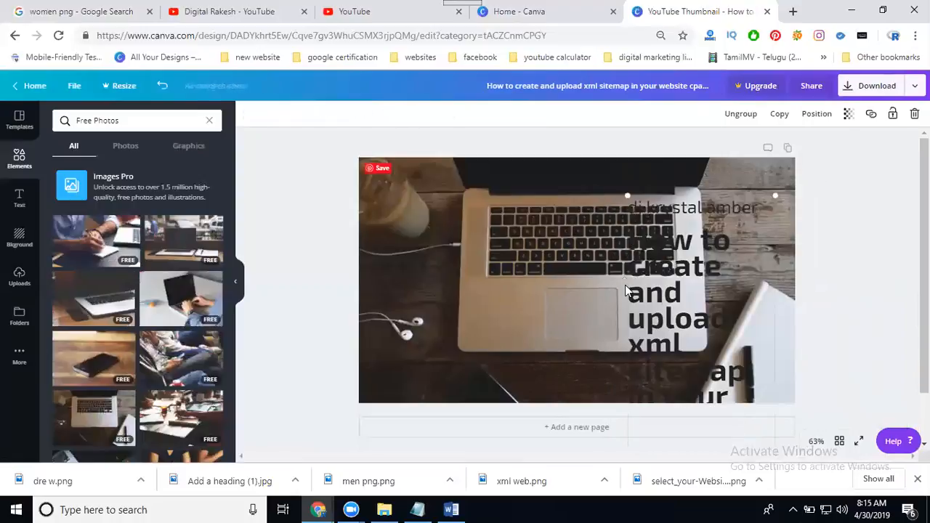
pyautogui.hotkey('ctrl', 'z')
# Delete all of the pasted title text from the large heading, leaving it empty
pyautogui.click(732, 247)
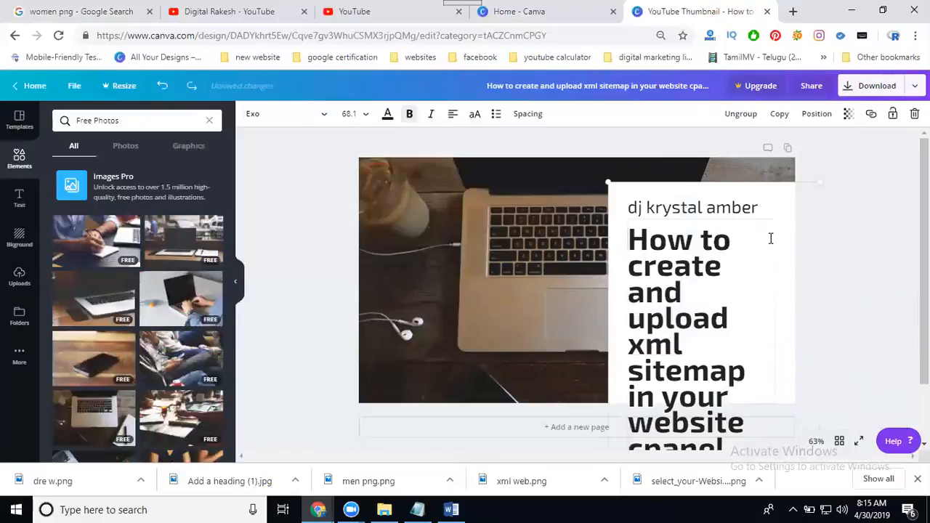
pyautogui.press('Delete')
pyautogui.press('Delete')
pyautogui.press('Delete')
pyautogui.press('Delete')
pyautogui.press('Delete')
pyautogui.press('Delete')
pyautogui.press('Delete')
pyautogui.press('Delete')
pyautogui.press('Delete')
pyautogui.press('Delete')
pyautogui.press('Delete')
pyautogui.press('Delete')
pyautogui.press('Delete')
pyautogui.press('Delete')
pyautogui.press('Delete')
pyautogui.press('Delete')
pyautogui.press('Delete')
pyautogui.press('Delete')
pyautogui.press('Delete')
pyautogui.press('Delete')
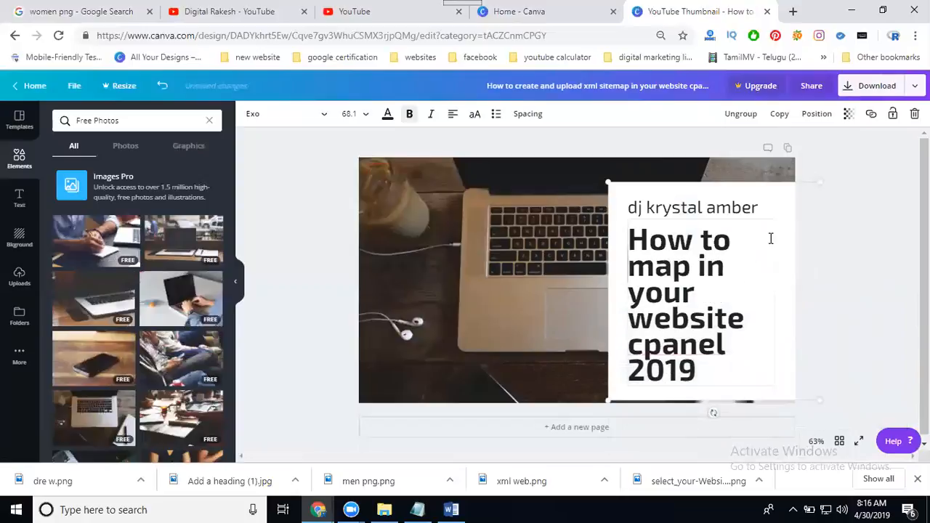
pyautogui.press('Delete')
pyautogui.press('Delete')
pyautogui.press('Delete')
pyautogui.press('Delete')
pyautogui.press('Delete')
pyautogui.press('Delete')
pyautogui.press('Delete')
pyautogui.press('Delete')
pyautogui.press('Delete')
pyautogui.press('Delete')
pyautogui.press('Delete')
pyautogui.press('Delete')
pyautogui.press('Delete')
pyautogui.press('Delete')
pyautogui.press('Delete')
pyautogui.press('Delete')
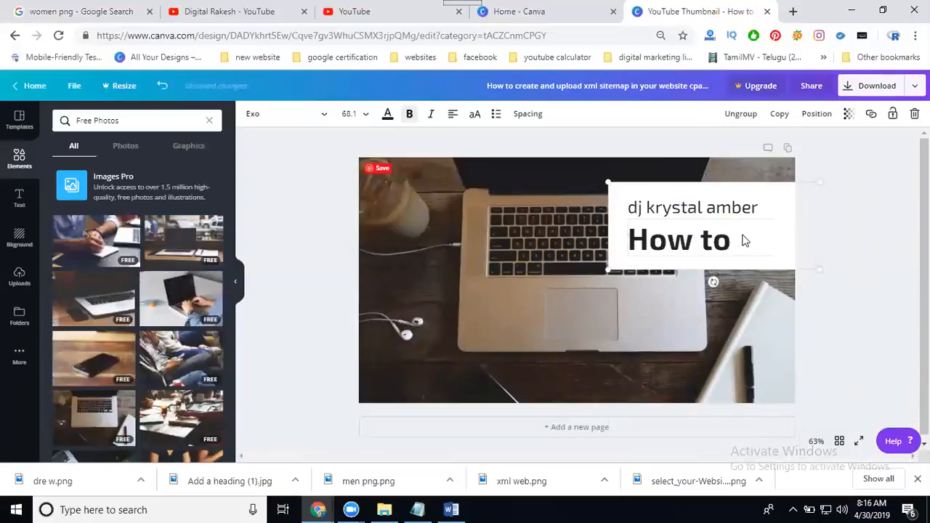
pyautogui.hotkey('ctrl', 'a')
pyautogui.press('Delete')
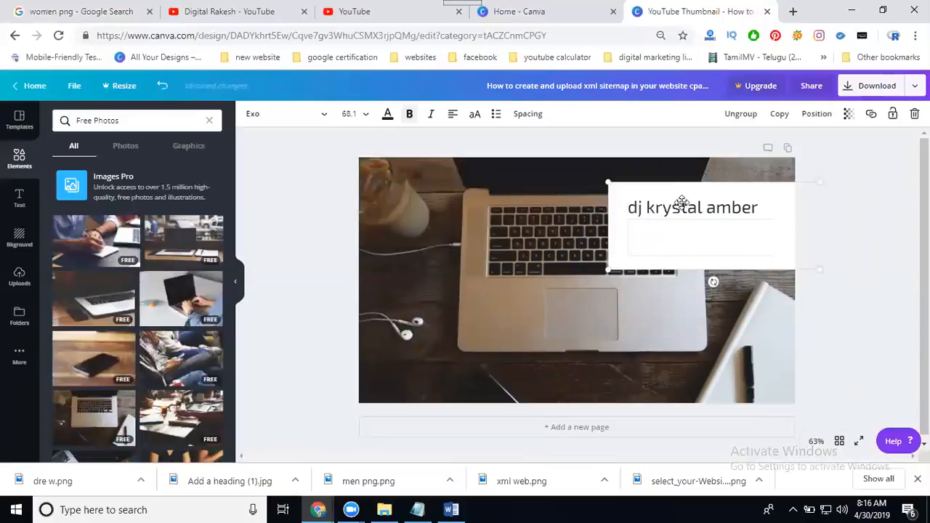
# Replace the small line above the heading with "How to create and upload xml sitemap in your website cpanel 2019" in bold uppercase
pyautogui.doubleClick(680, 209)
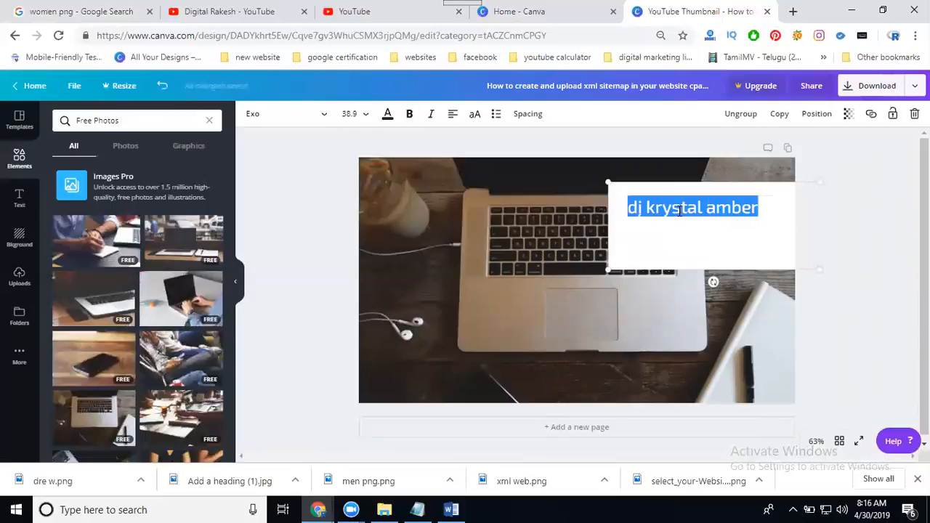
pyautogui.write('How to create and upload xml sitemap in your website cpanel 2019')
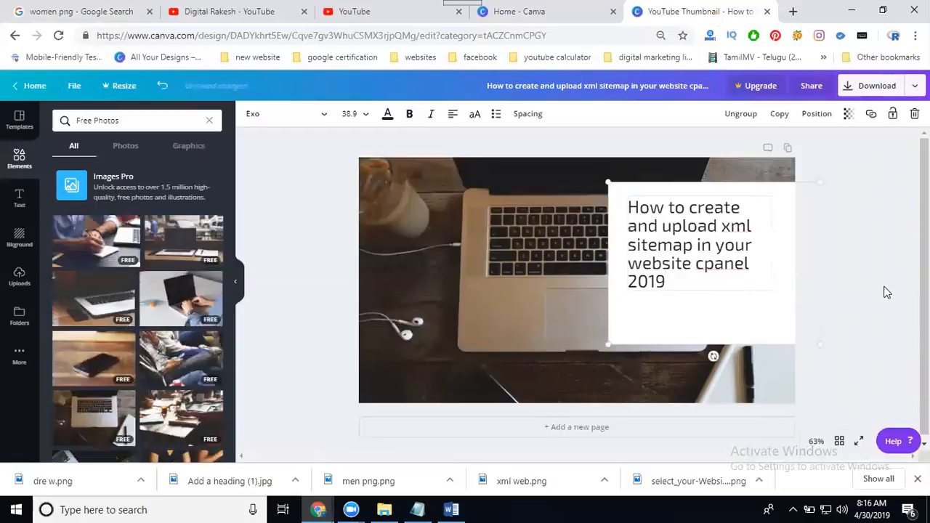
pyautogui.tripleClick(678, 251)
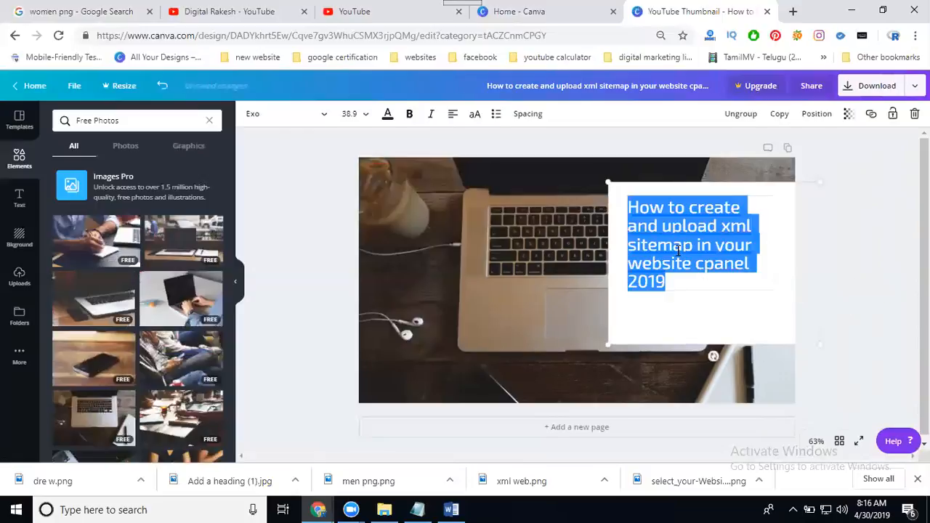
pyautogui.click(409, 118)
pyautogui.click(474, 117)
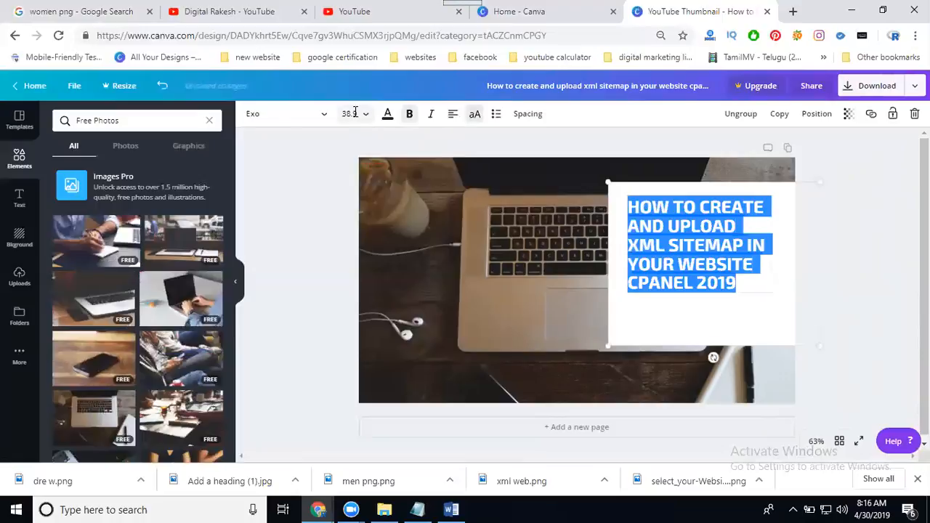
# Set the title text's font size to 42
pyautogui.click(351, 114)
pyautogui.scroll(-1, 359, 254)
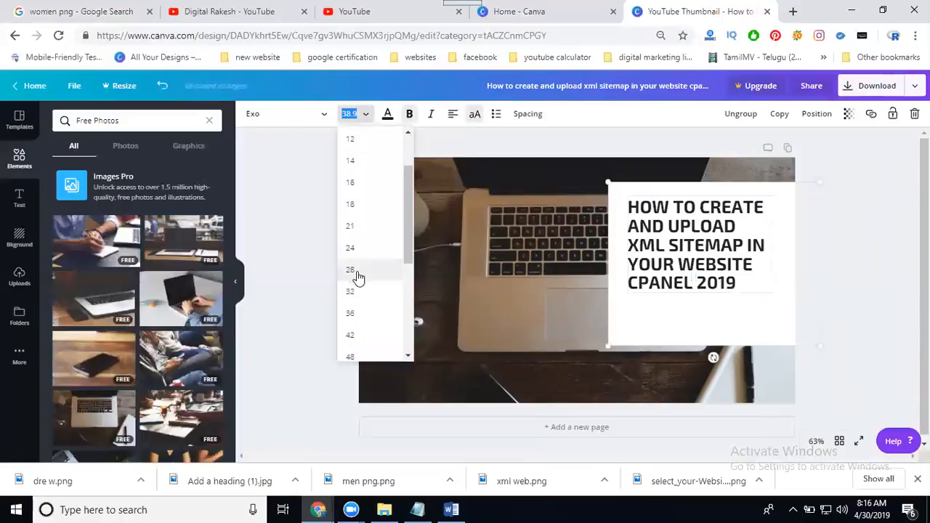
pyautogui.click(361, 314)
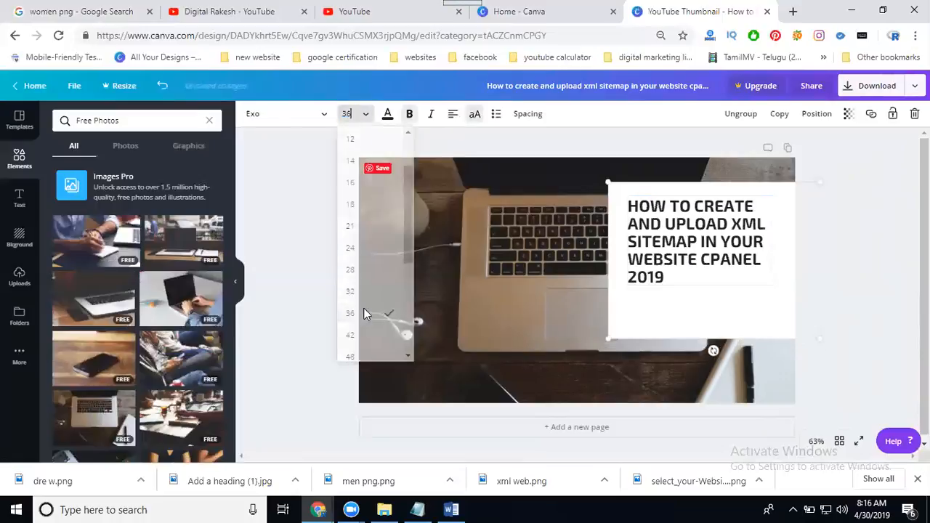
pyautogui.click(363, 115)
pyautogui.click(352, 272)
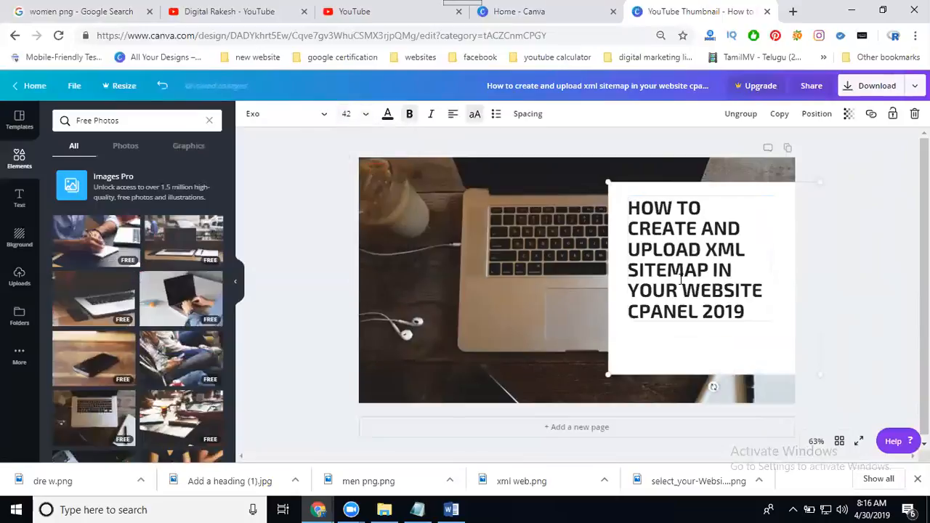
# Scale down the text group so its white box ends at the right edge of the thumbnail
pyautogui.click(753, 343)
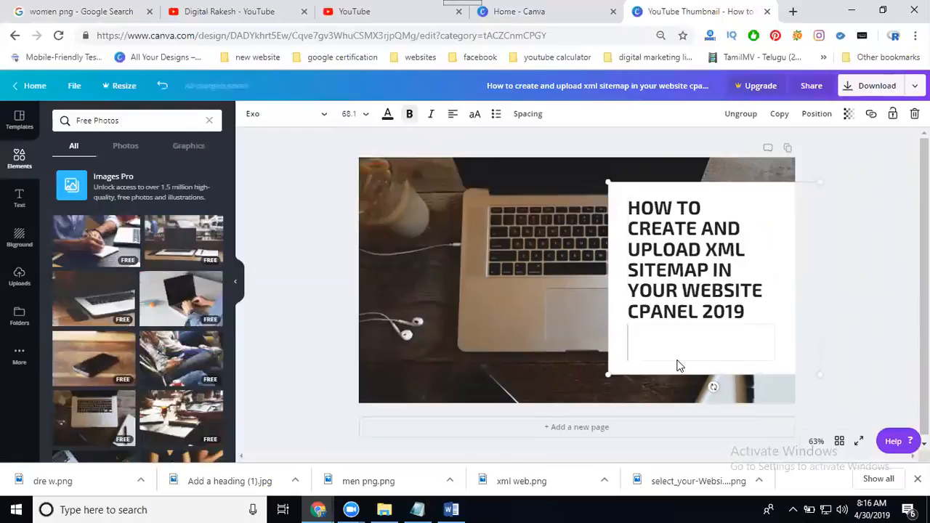
pyautogui.click(643, 346)
pyautogui.moveTo(815, 361); pyautogui.dragTo(796, 352)
pyautogui.click(875, 283)
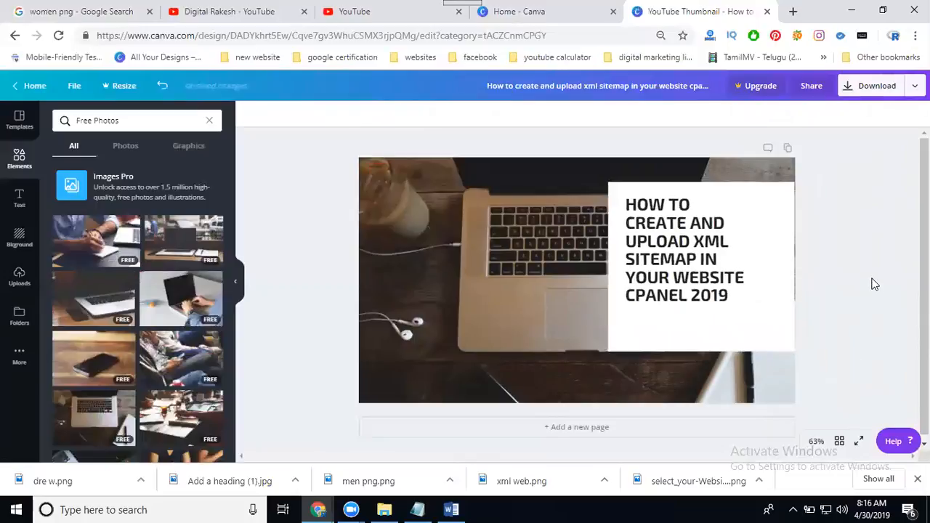
# Change the title text's font to Aileron Heavy
pyautogui.tripleClick(680, 238)
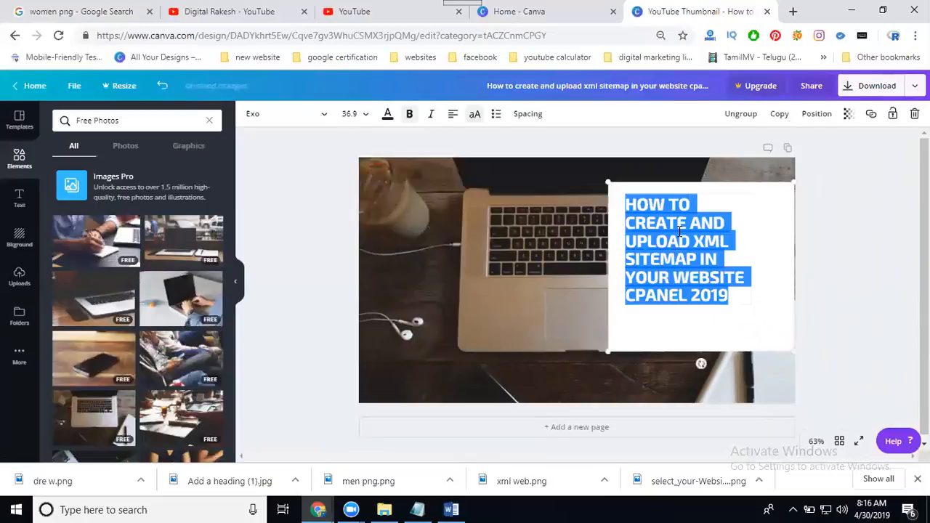
pyautogui.click(272, 116)
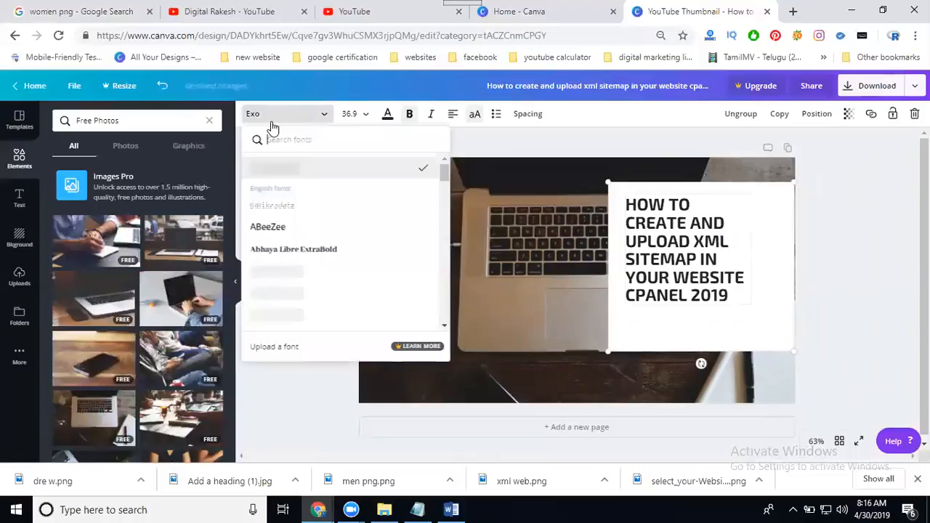
pyautogui.scroll(-2, 313, 233)
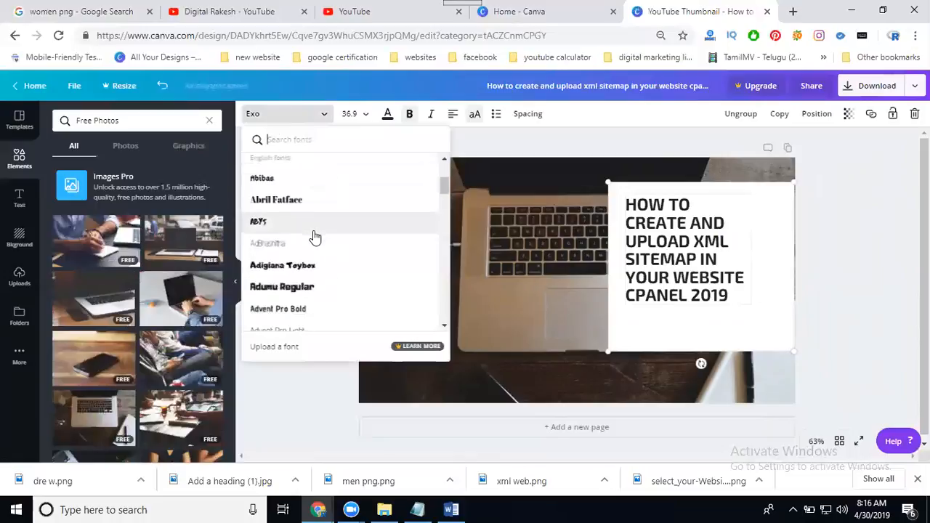
pyautogui.scroll(-2, 314, 239)
pyautogui.click(304, 268)
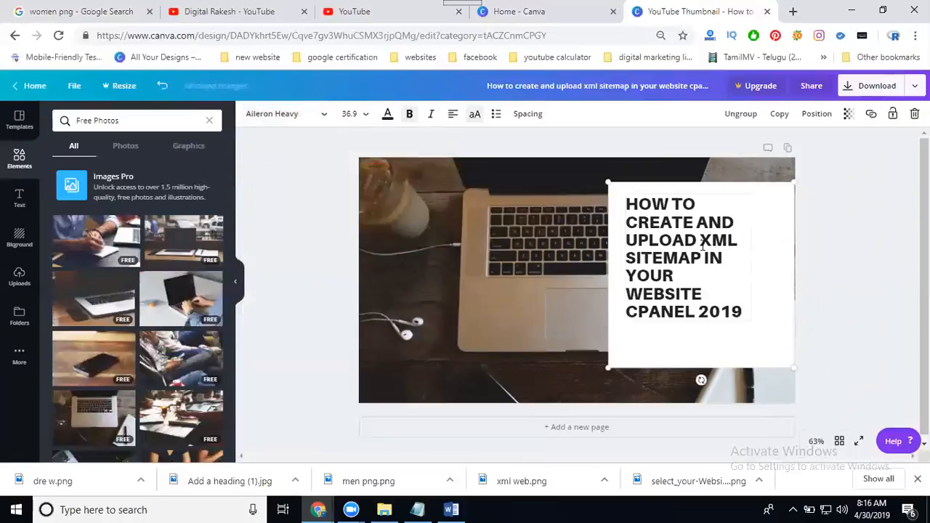
pyautogui.tripleClick(683, 242)
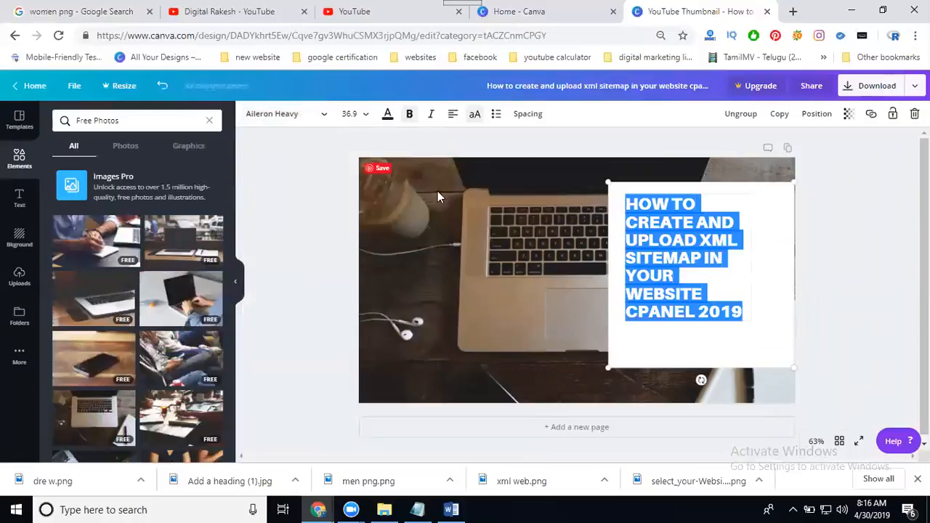
pyautogui.click(905, 220)
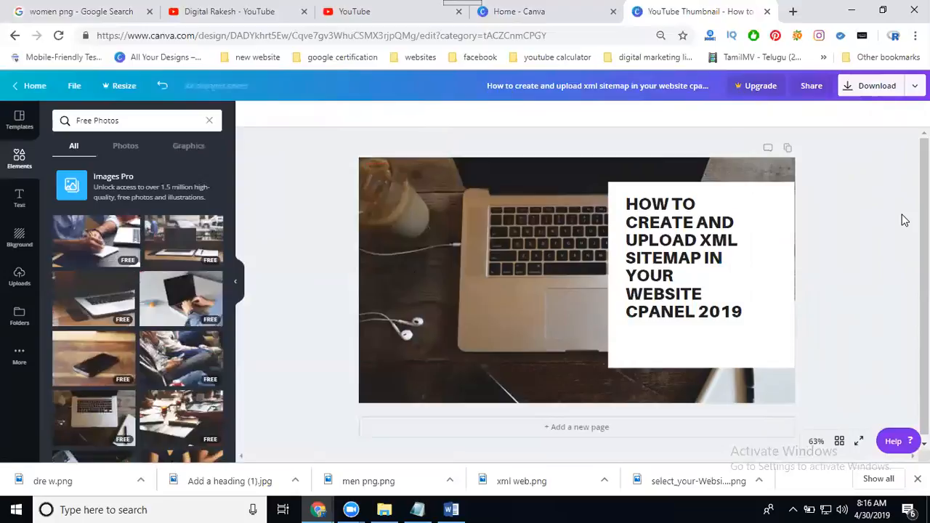
pyautogui.click(716, 240)
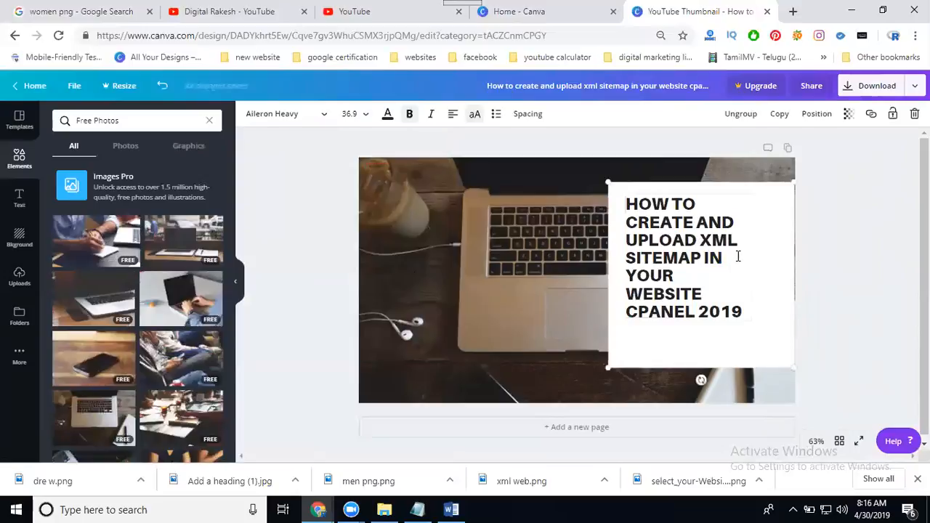
pyautogui.click(752, 242)
pyautogui.click(726, 243)
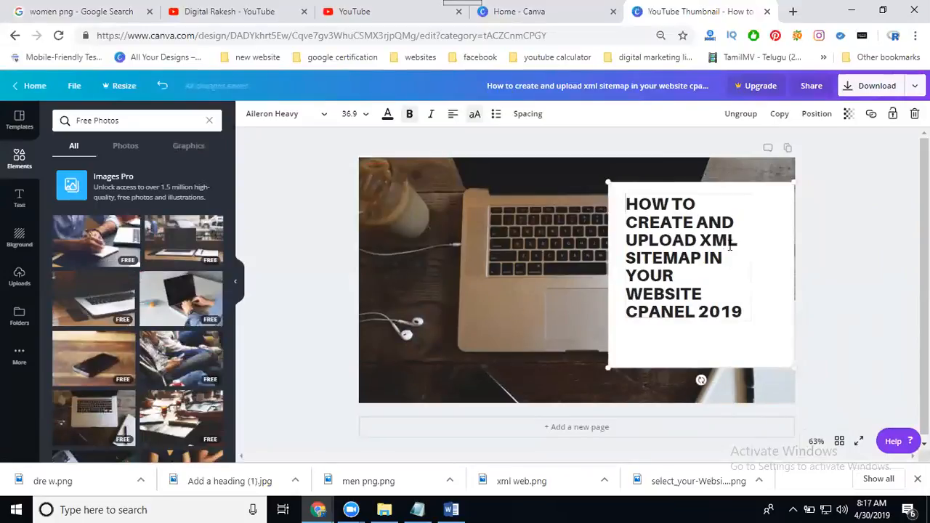
# Delete the title text and its white box from the thumbnail, leaving only the laptop photo
pyautogui.click(751, 262)
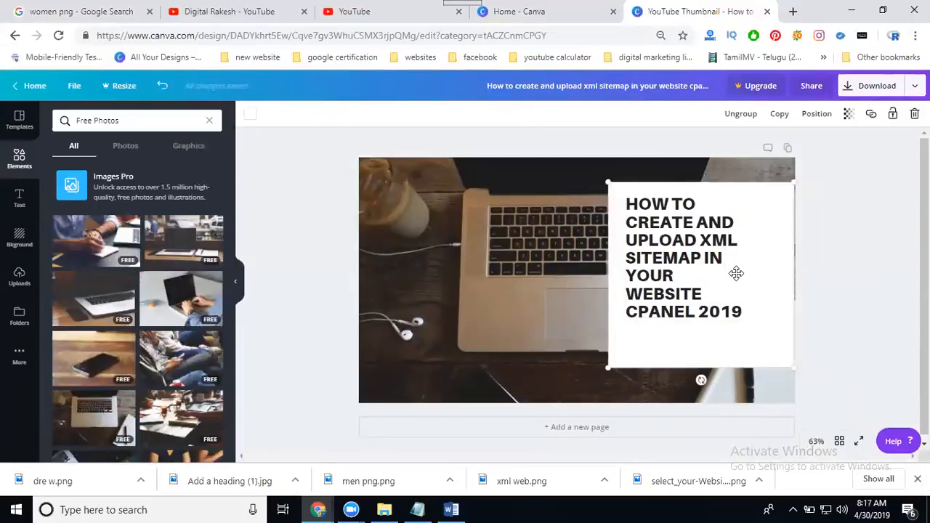
pyautogui.click(748, 270)
pyautogui.press('Delete')
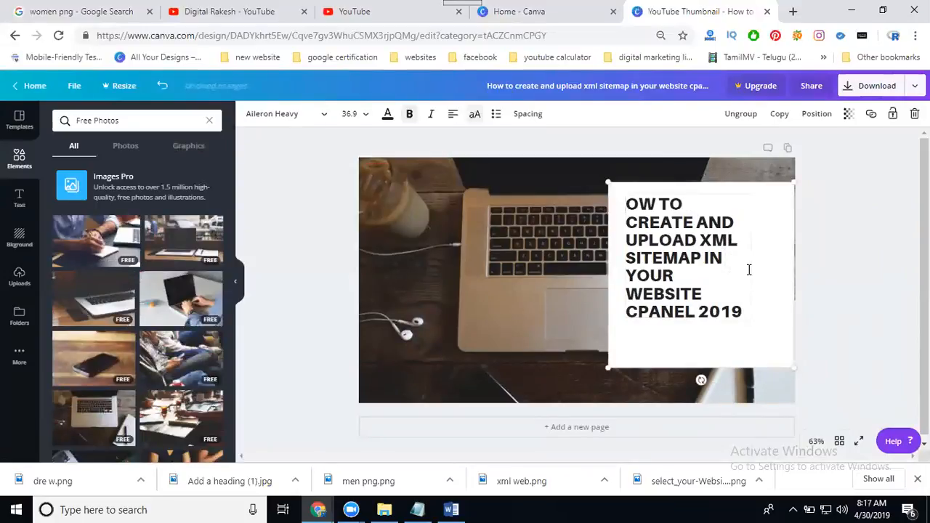
pyautogui.click(753, 270)
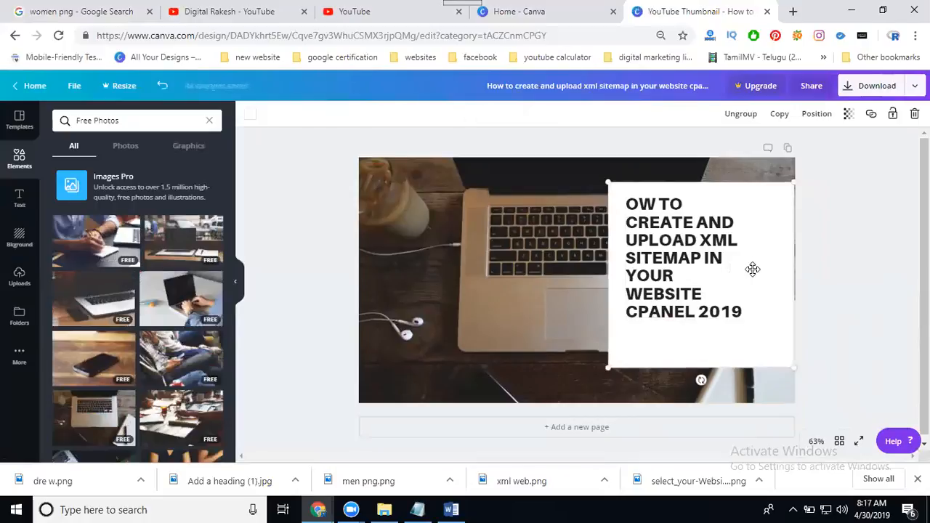
pyautogui.press('Delete')
pyautogui.press('Delete')
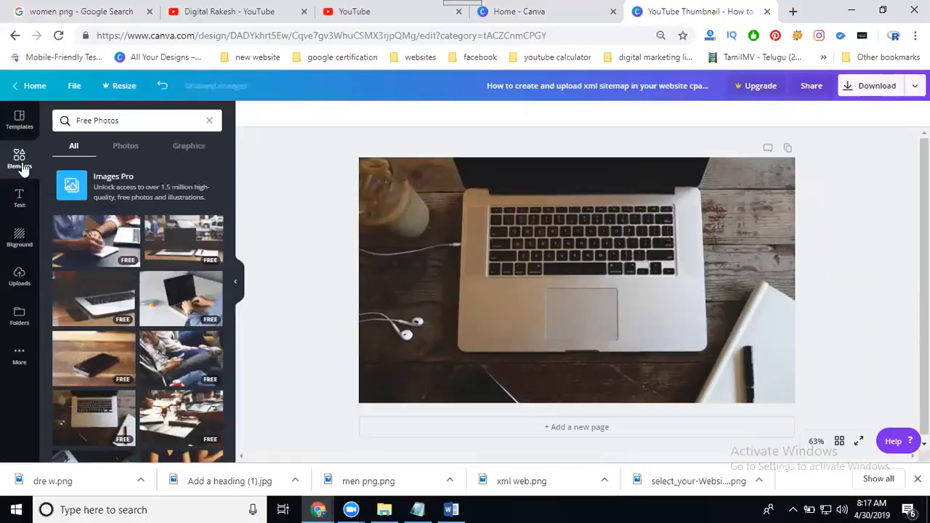
# Add a solid square with cut corners from the Shapes collection and reshape it into a wide banner along the thumbnail's lower edge
pyautogui.click(209, 120)
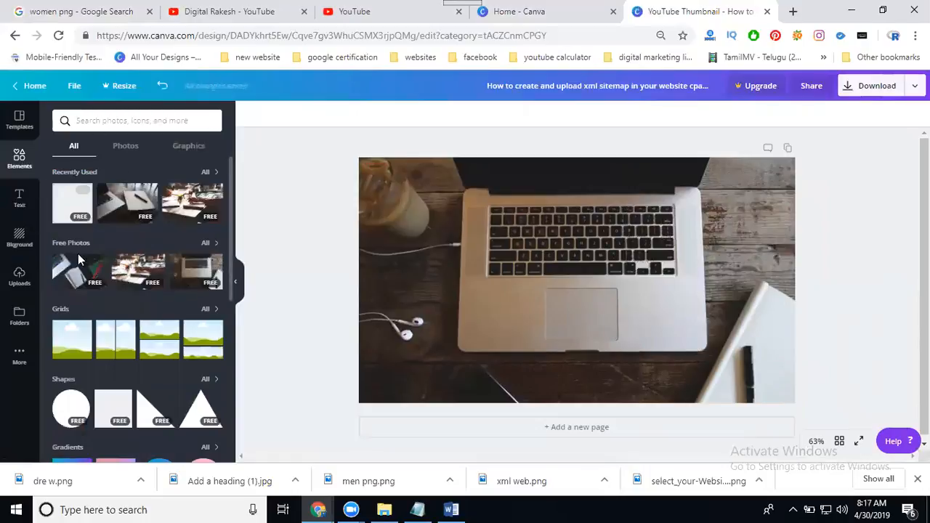
pyautogui.scroll(-3, 93, 284)
pyautogui.click(207, 238)
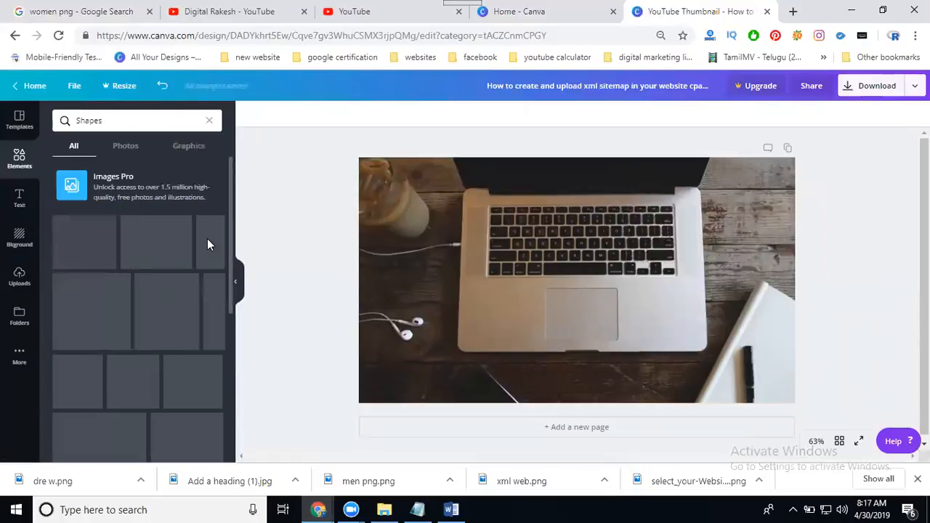
pyautogui.scroll(-2, 146, 251)
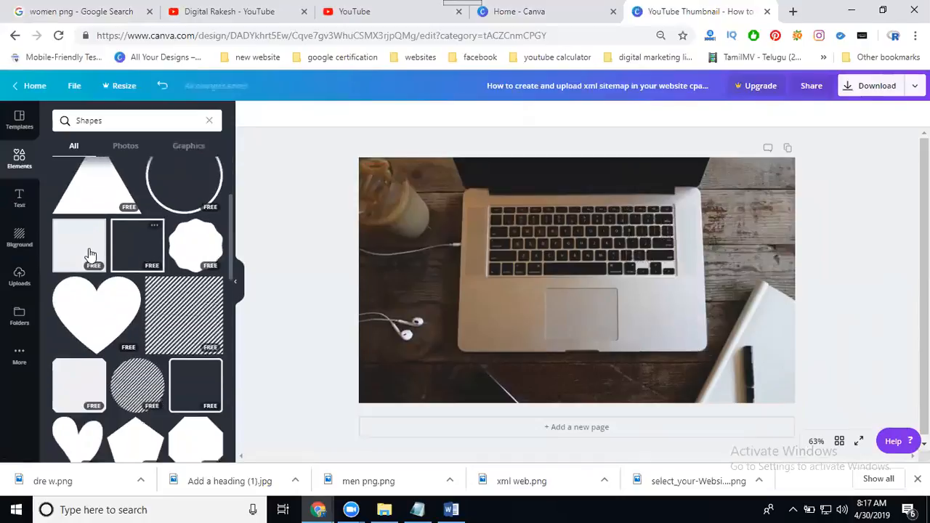
pyautogui.scroll(3, 89, 252)
pyautogui.scroll(-3, 140, 233)
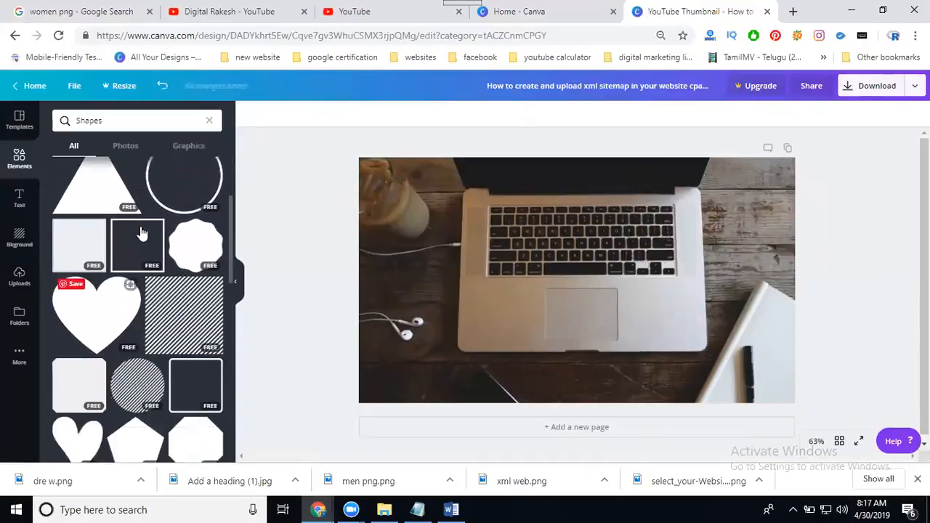
pyautogui.scroll(-3, 142, 232)
pyautogui.click(79, 183)
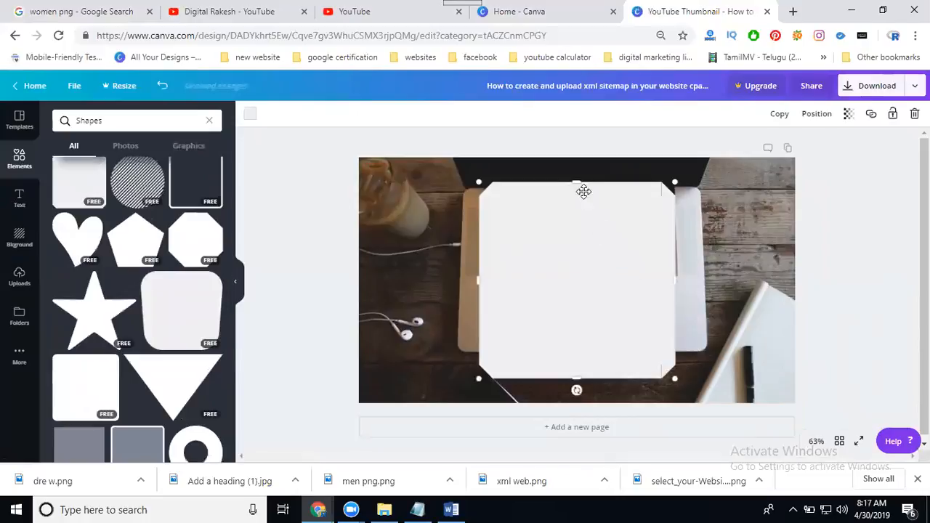
pyautogui.moveTo(578, 177); pyautogui.dragTo(610, 340)
pyautogui.moveTo(522, 357); pyautogui.dragTo(431, 359)
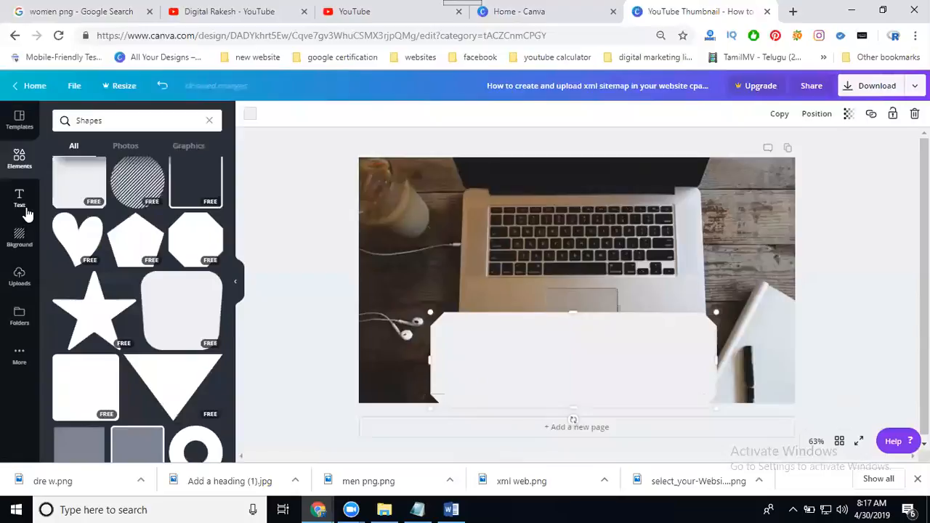
# Add a heading over the banner reading "How to create and upload xml sitemap in your website cpanel 2019"
pyautogui.click(20, 198)
pyautogui.click(85, 169)
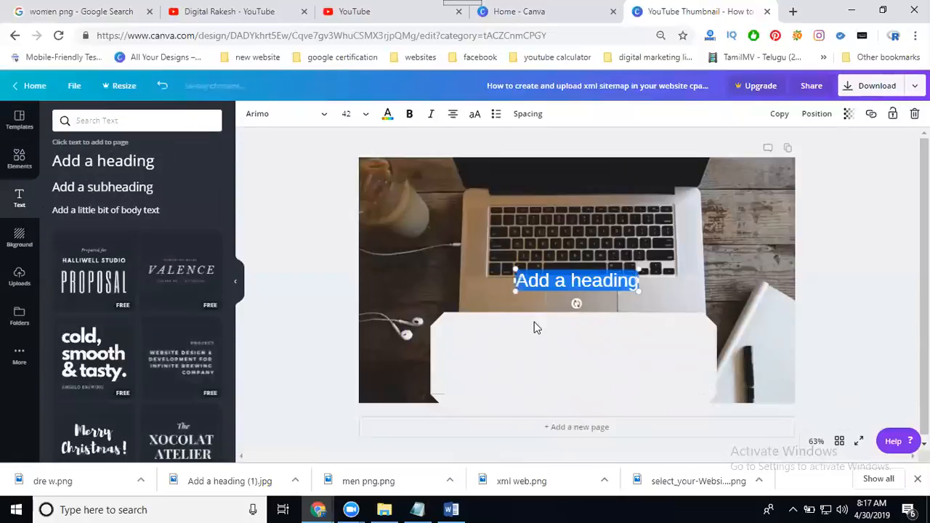
pyautogui.moveTo(543, 293); pyautogui.dragTo(476, 349)
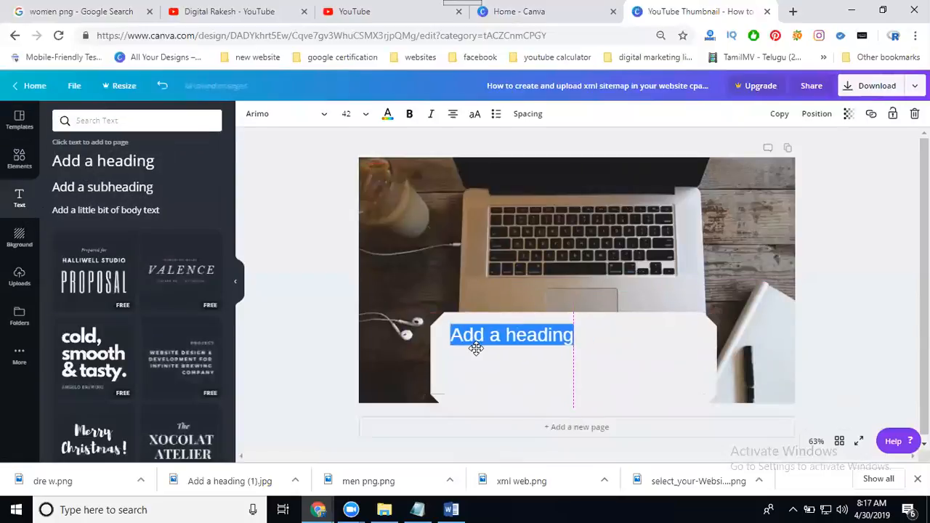
pyautogui.write('How to create and upload xml sitemap in your website cpanel 2019')
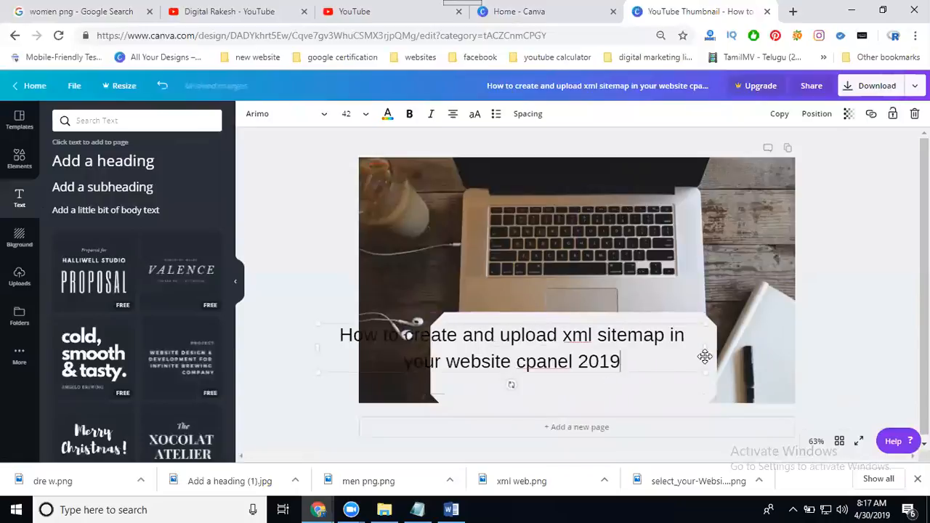
# Narrow the heading's text box to three lines and position it inside the banner
pyautogui.moveTo(705, 346); pyautogui.dragTo(615, 348)
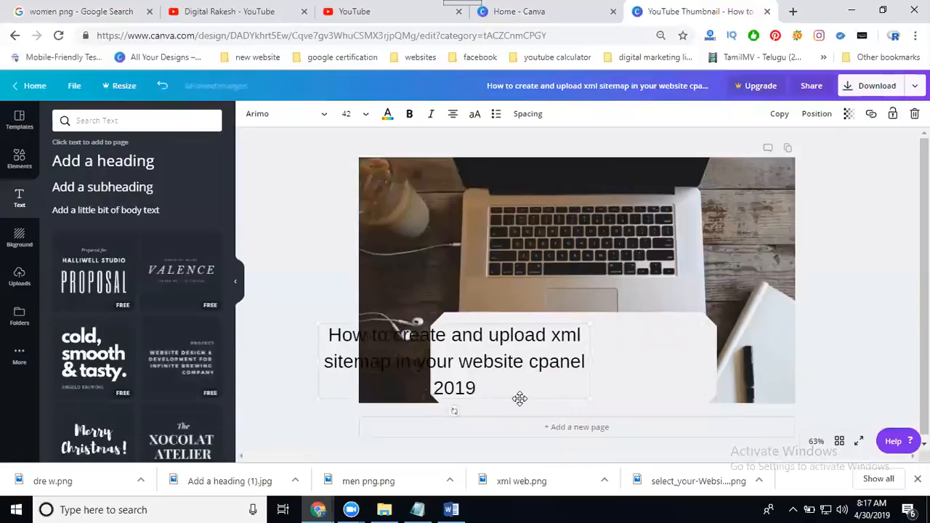
pyautogui.moveTo(582, 395); pyautogui.dragTo(632, 392)
pyautogui.tripleClick(624, 348)
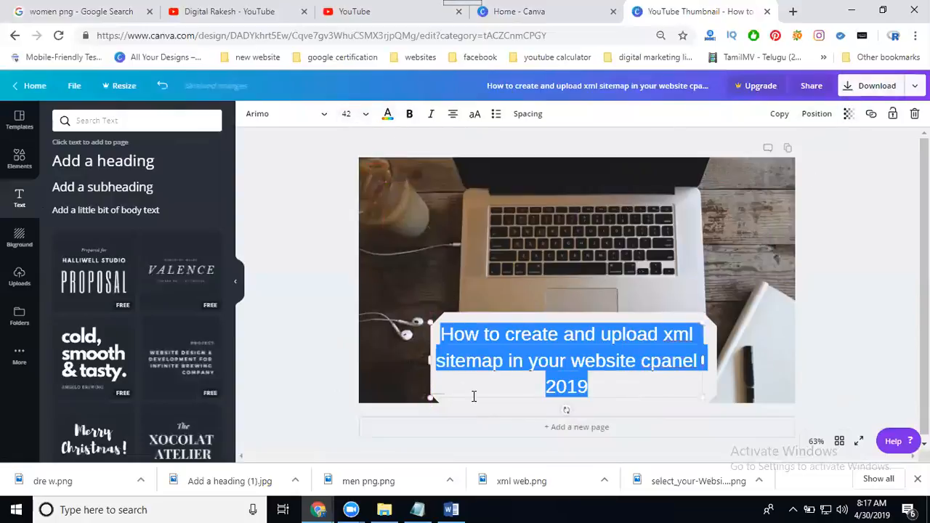
pyautogui.click(864, 386)
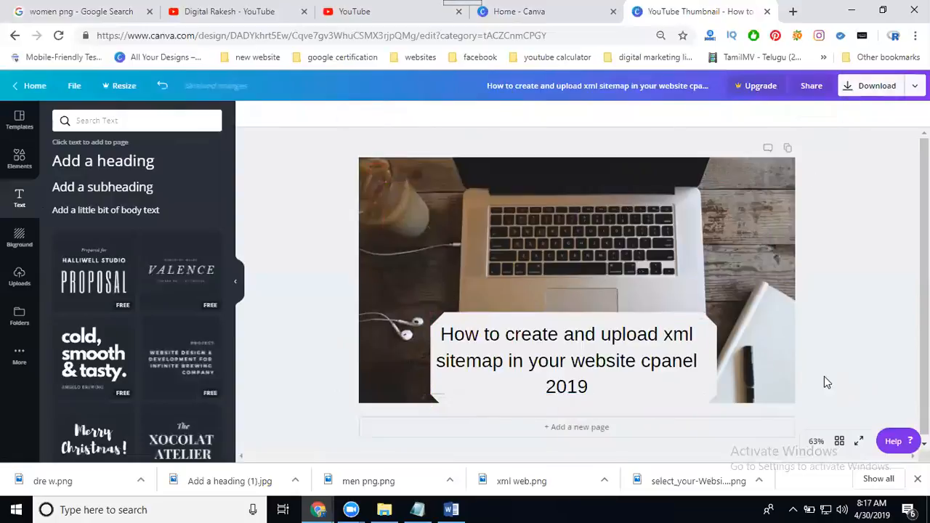
# Recolor the banner shape behind the heading to the default blue
pyautogui.click(712, 386)
pyautogui.click(250, 116)
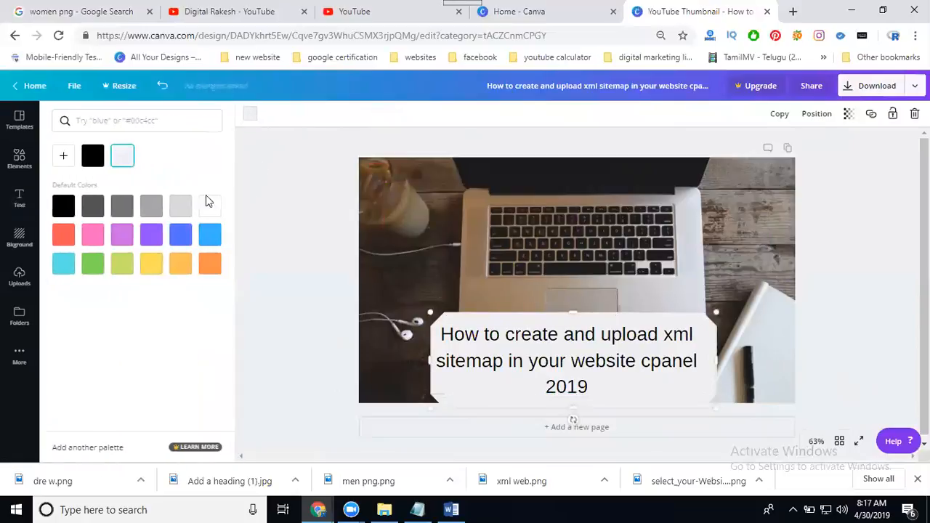
pyautogui.click(184, 236)
# Make the heading text white, bold and uppercase
pyautogui.click(586, 351)
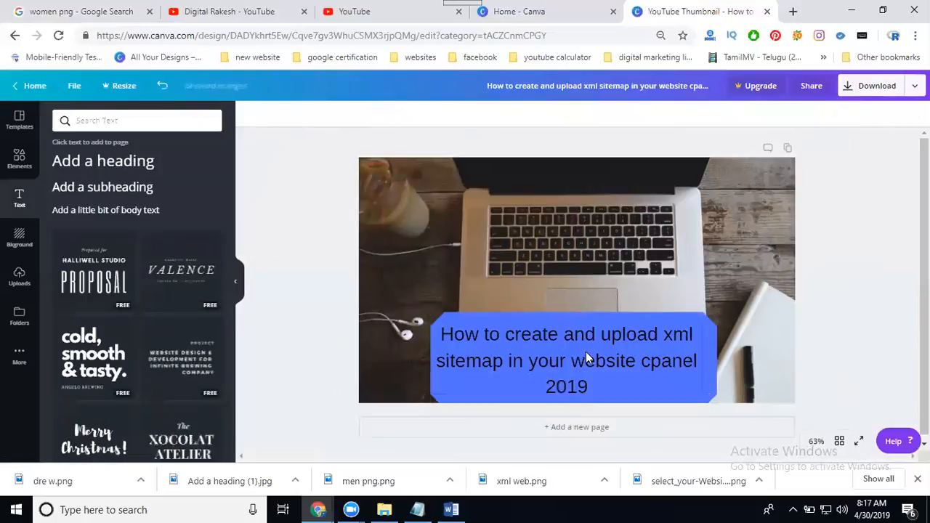
pyautogui.click(587, 352)
pyautogui.click(387, 114)
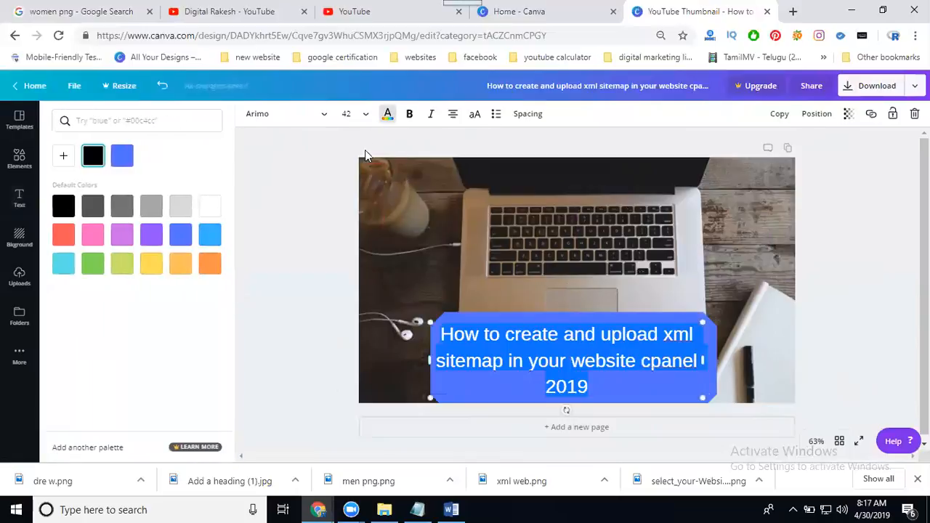
pyautogui.click(212, 206)
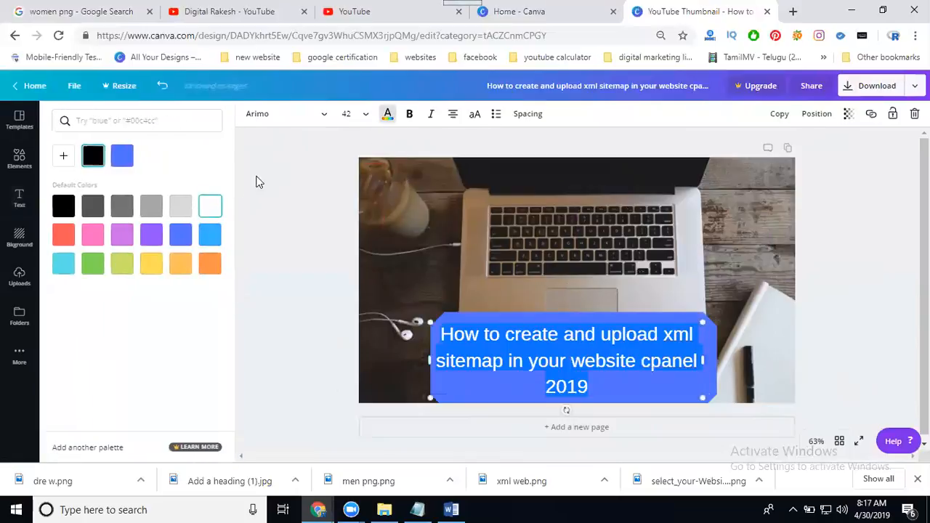
pyautogui.click(409, 114)
pyautogui.click(472, 117)
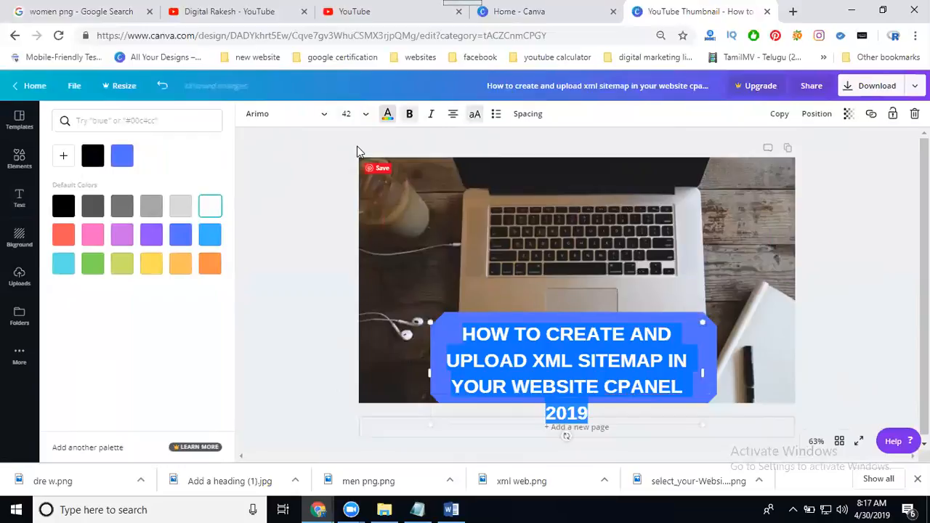
# Set the heading's font size to 40 so the text fits inside the blue banner
pyautogui.click(351, 116)
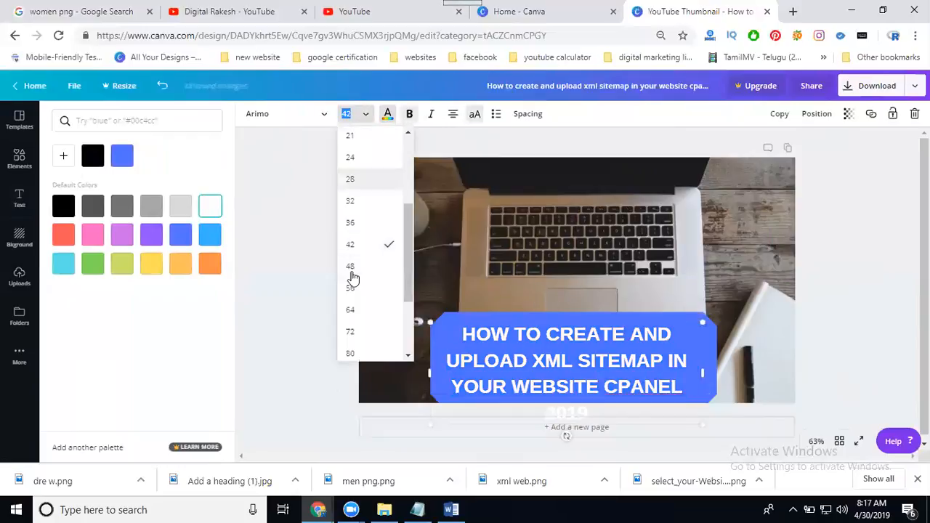
pyautogui.click(350, 223)
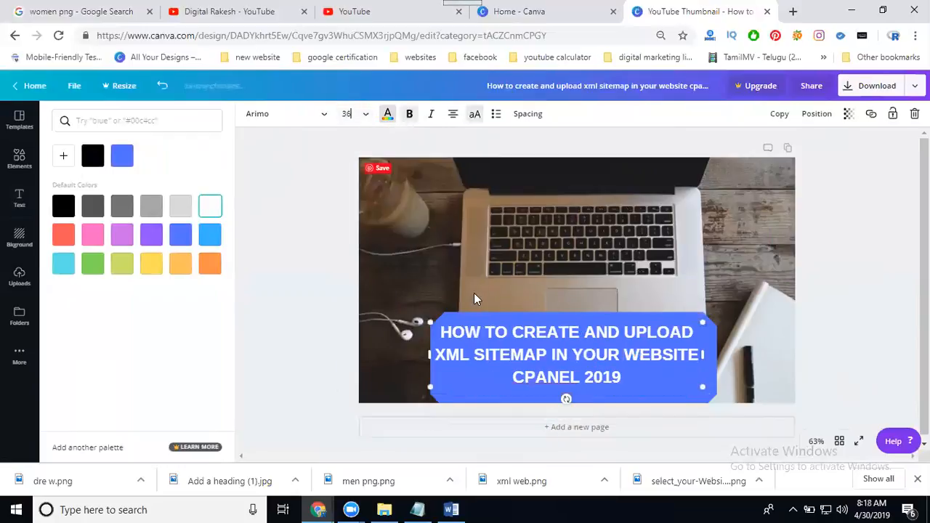
pyautogui.click(347, 113)
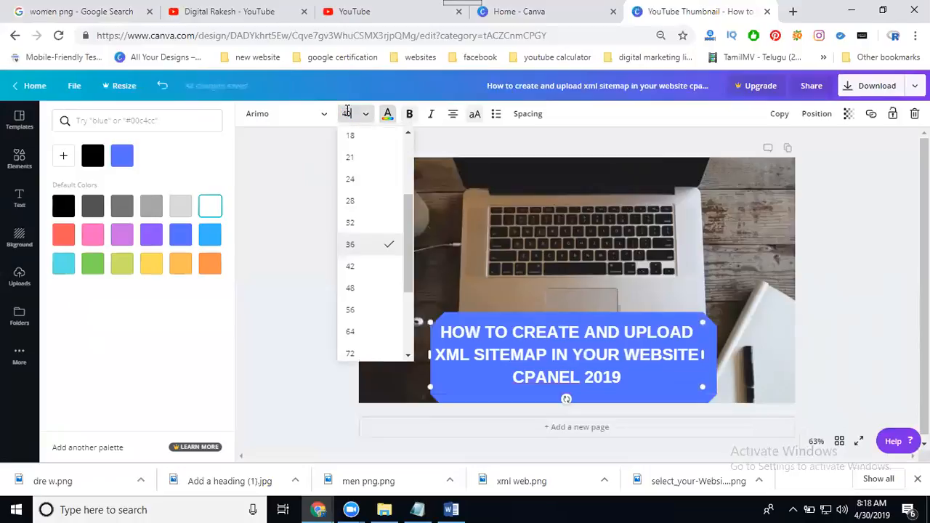
pyautogui.write('40')
pyautogui.press('Return')
pyautogui.click(873, 189)
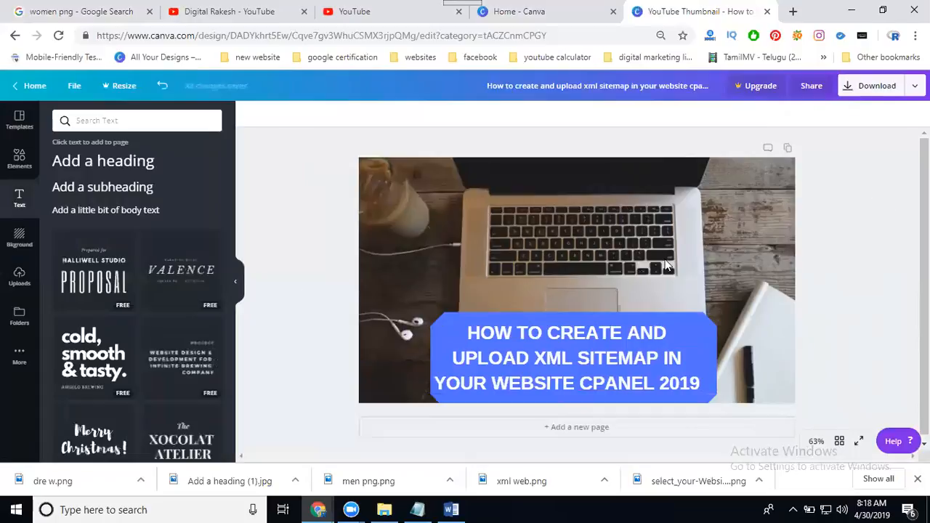
# Insert the uploaded businesswoman illustration and place it in the thumbnail's lower right corner, overlapping the banner's end
pyautogui.click(20, 276)
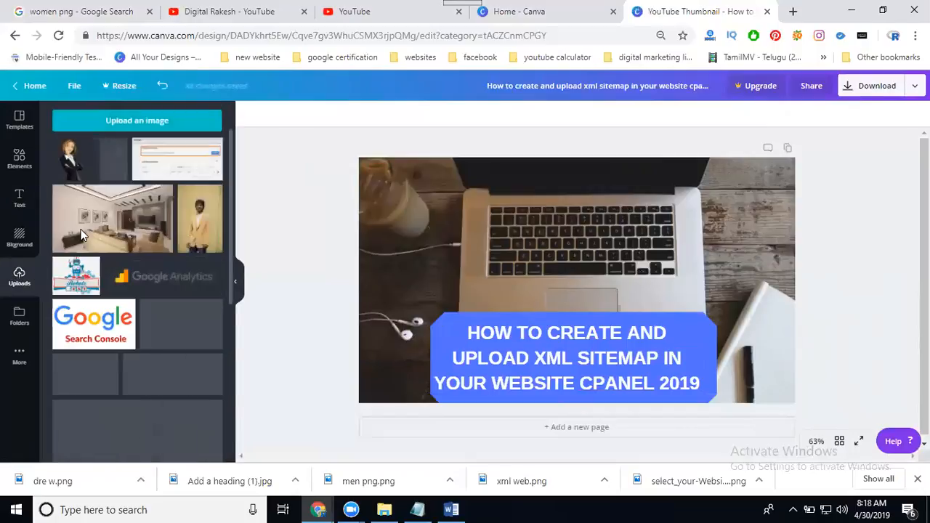
pyautogui.click(71, 156)
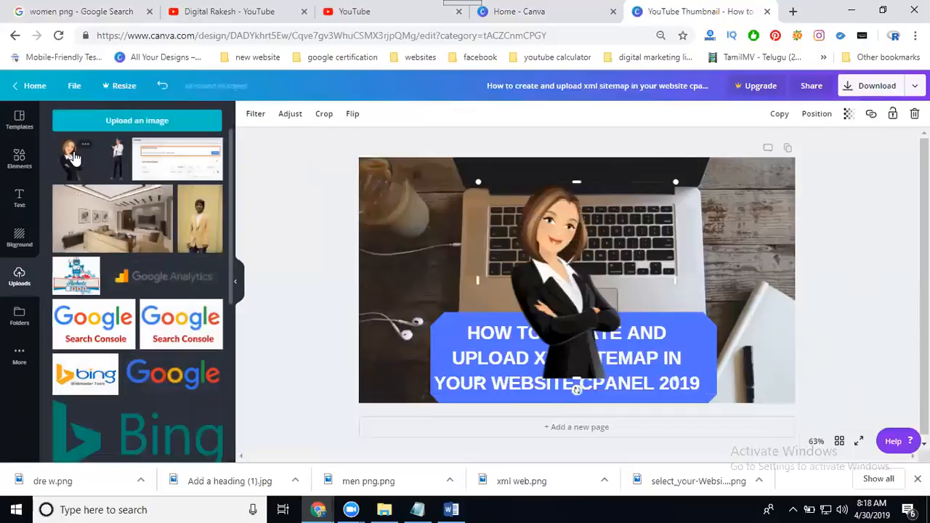
pyautogui.moveTo(602, 282); pyautogui.dragTo(735, 292)
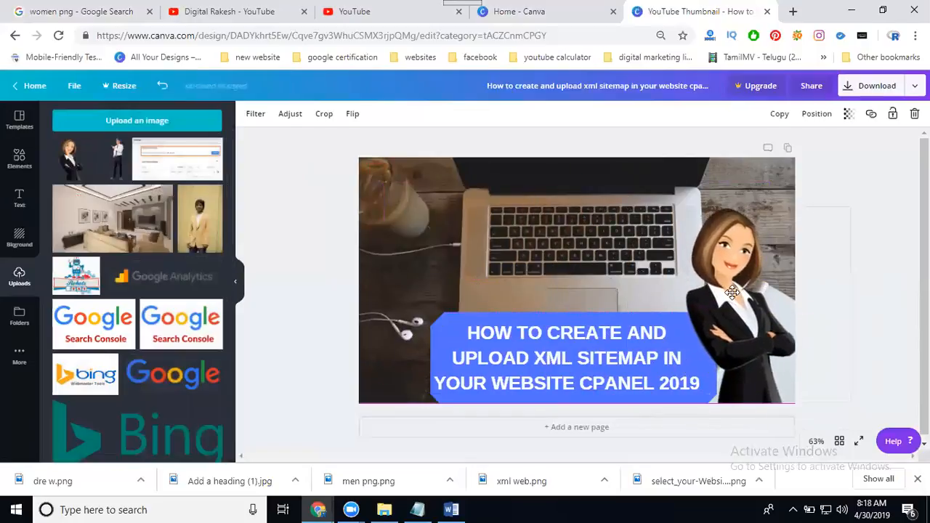
# Download the finished thumbnail as a JPG image
pyautogui.click(853, 88)
pyautogui.click(822, 168)
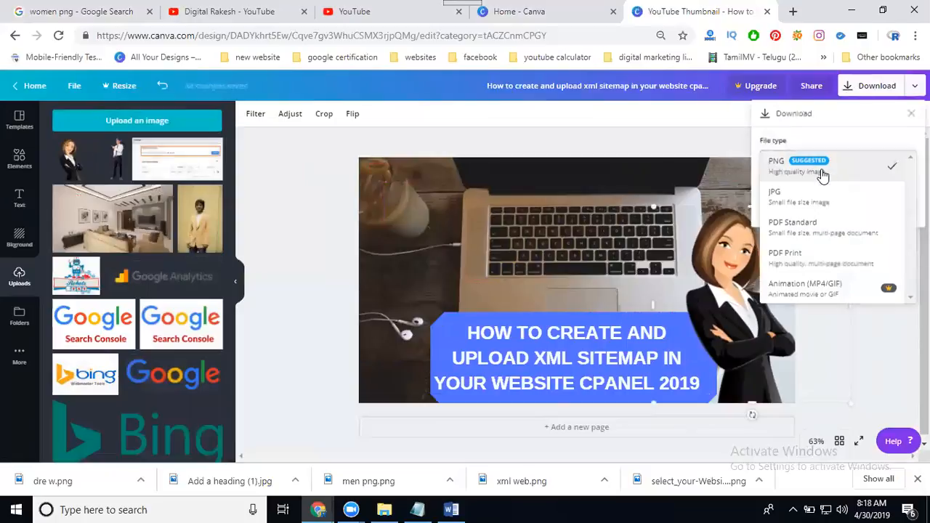
pyautogui.click(813, 193)
pyautogui.click(814, 198)
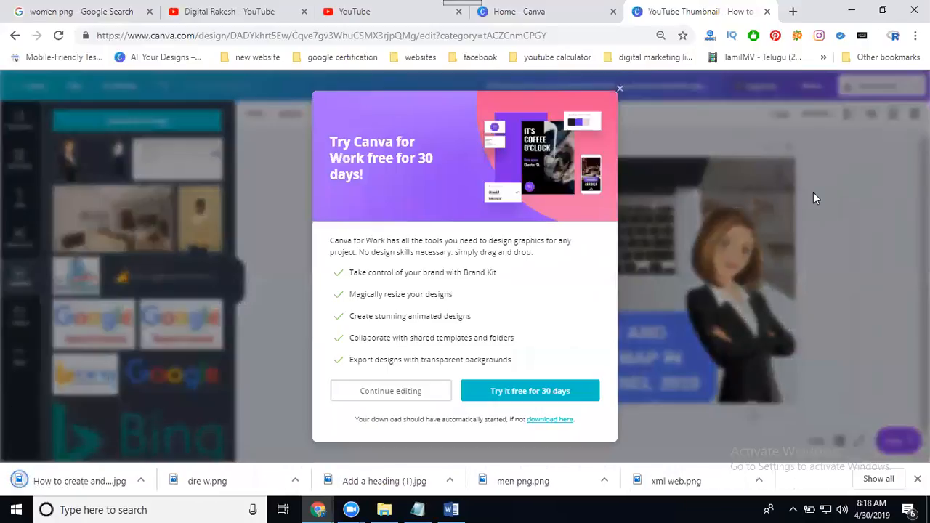
# Switch to YouTube and upload "How to create and upload xml sitemap in your website cpanel 2019" from Downloads as the video's custom thumbnail
pyautogui.click(366, 10)
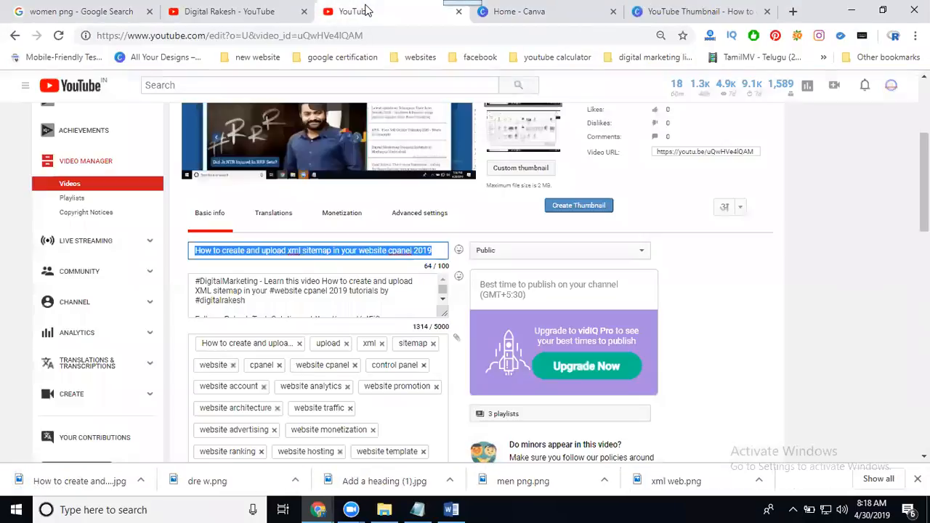
pyautogui.click(523, 173)
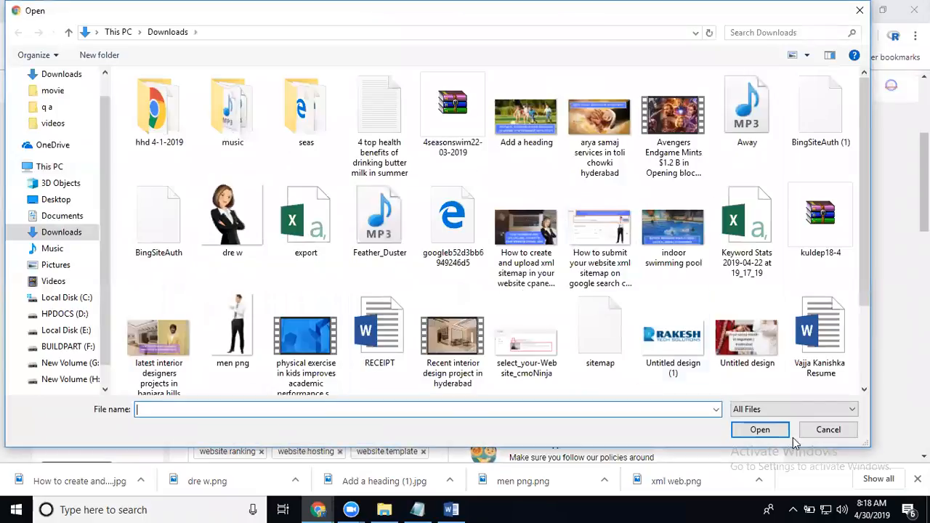
pyautogui.click(826, 430)
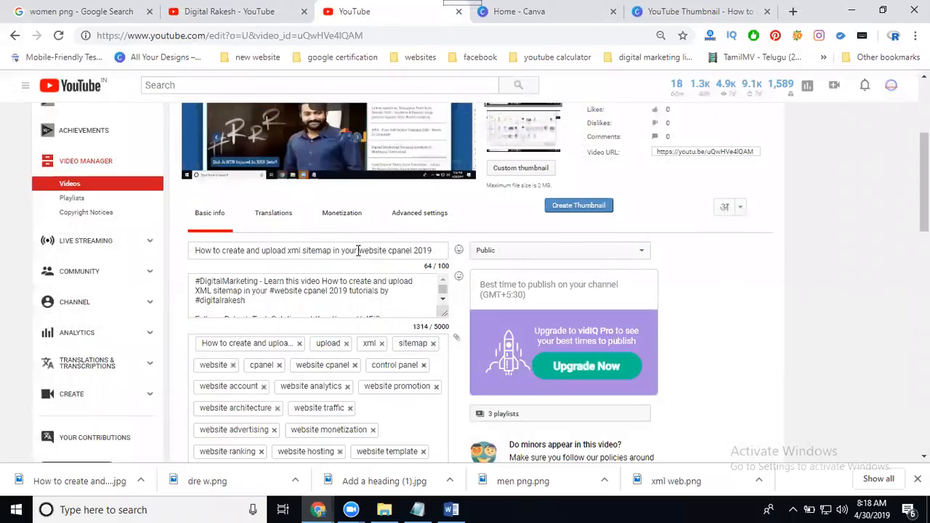
pyautogui.tripleClick(346, 249)
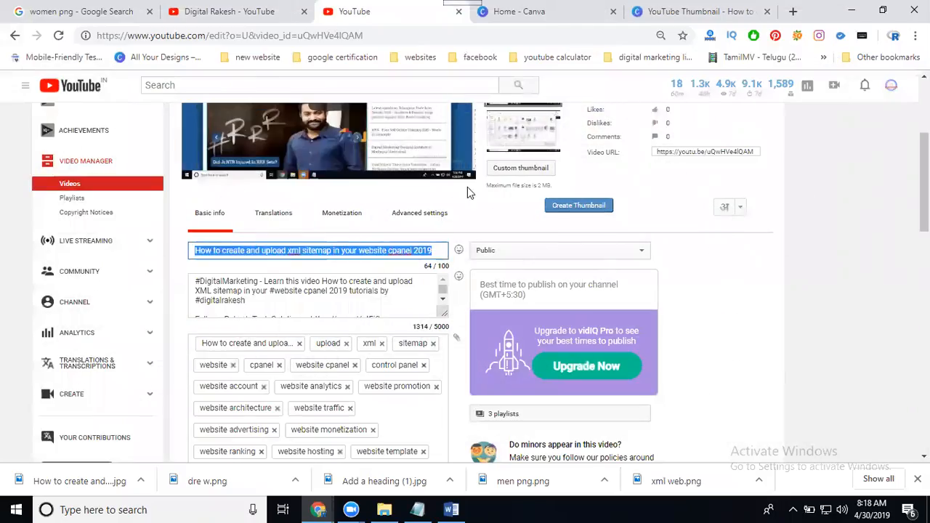
pyautogui.click(509, 167)
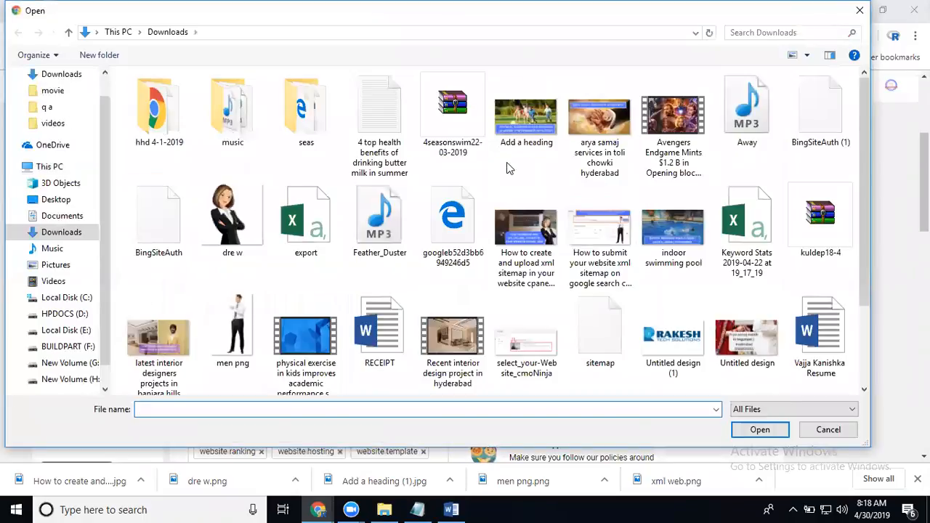
pyautogui.click(527, 274)
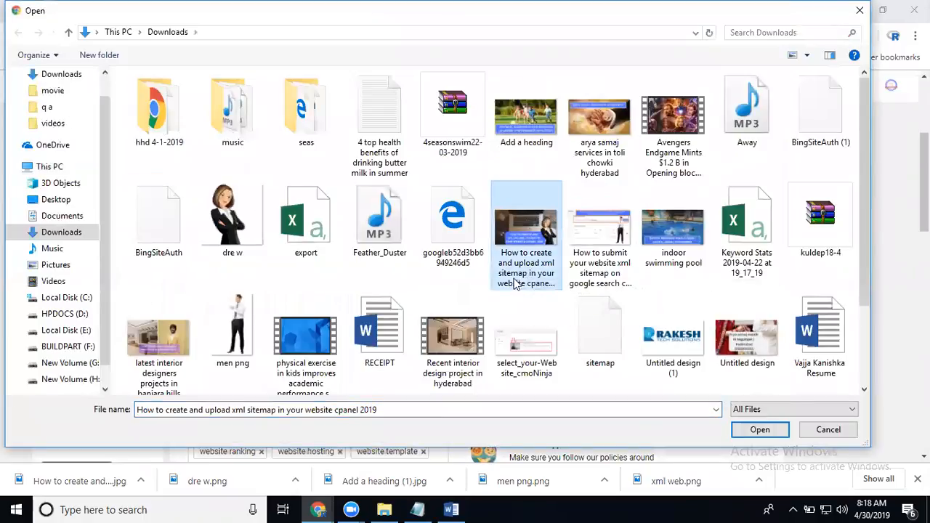
pyautogui.doubleClick(530, 236)
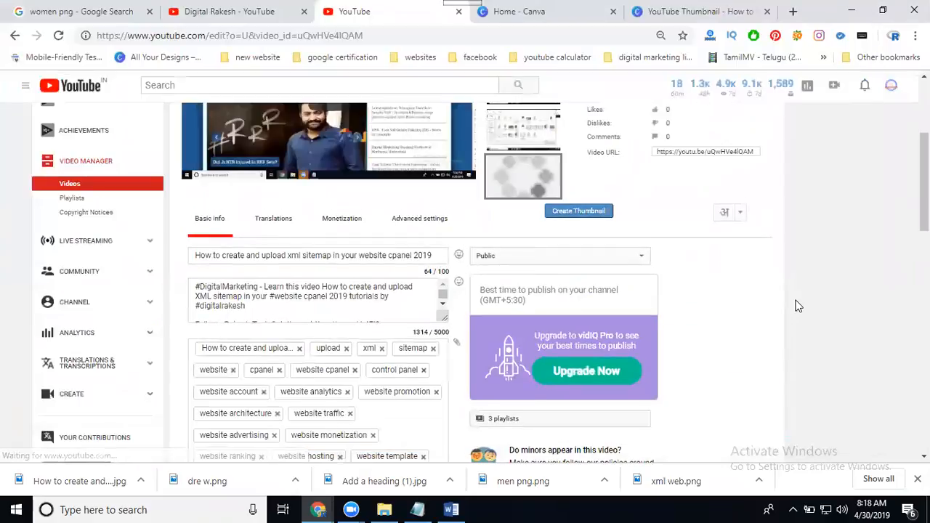
# Save the video's changes with the new custom thumbnail
pyautogui.scroll(-5, 795, 306)
pyautogui.scroll(7, 795, 306)
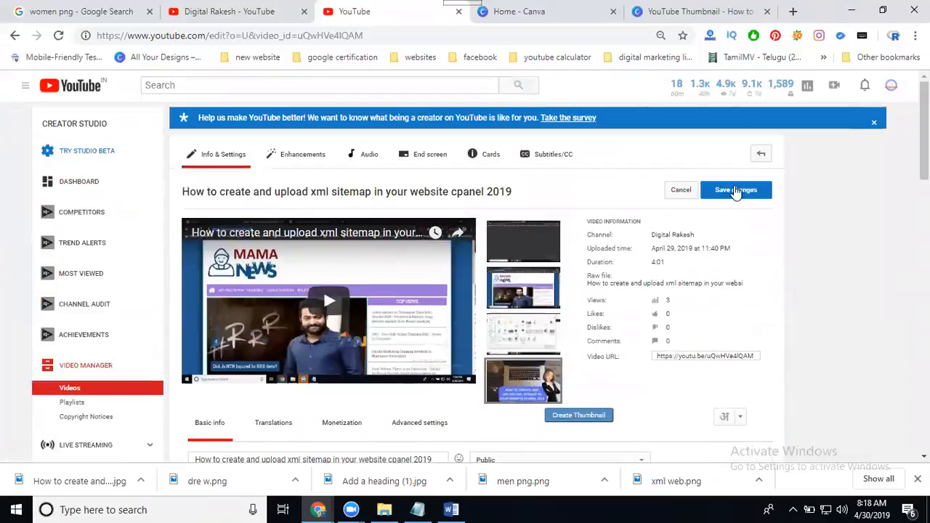
pyautogui.click(736, 191)
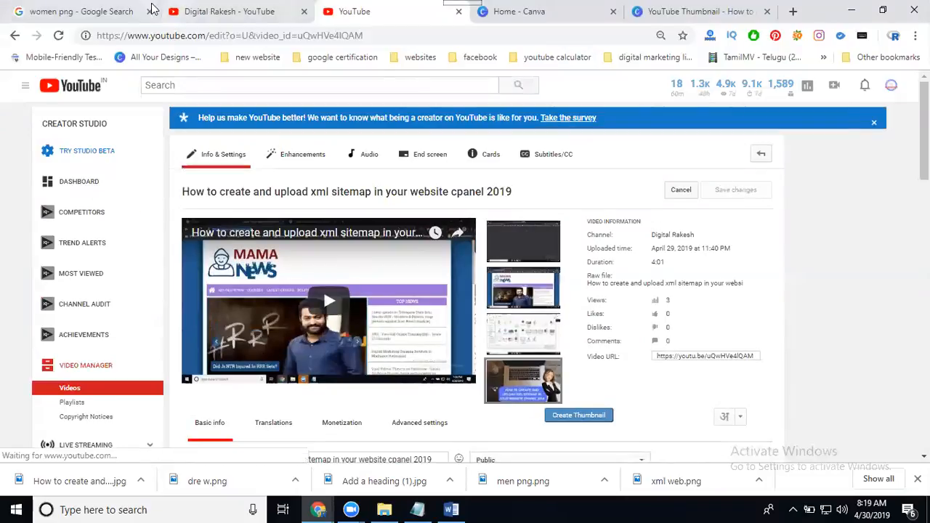
# Reload the channel's videos page to check the sitemap video's thumbnail
pyautogui.click(205, 20)
pyautogui.click(59, 40)
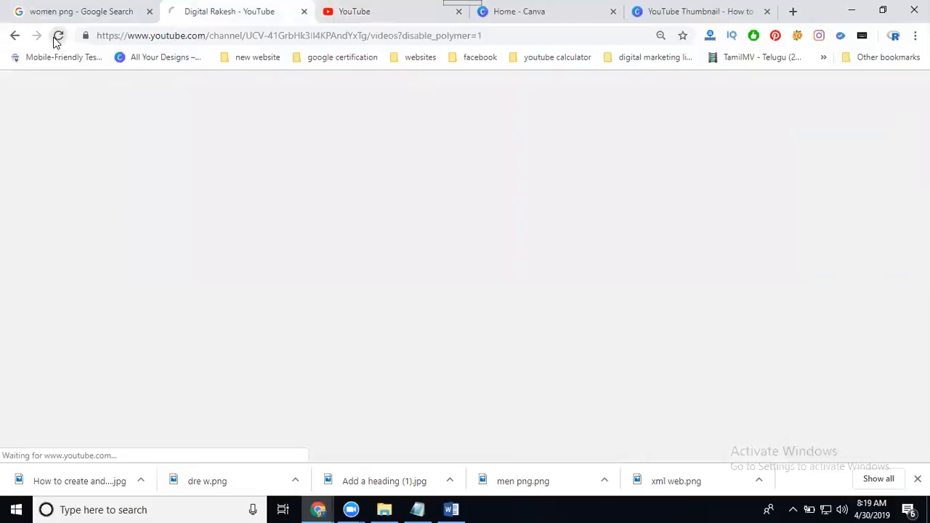